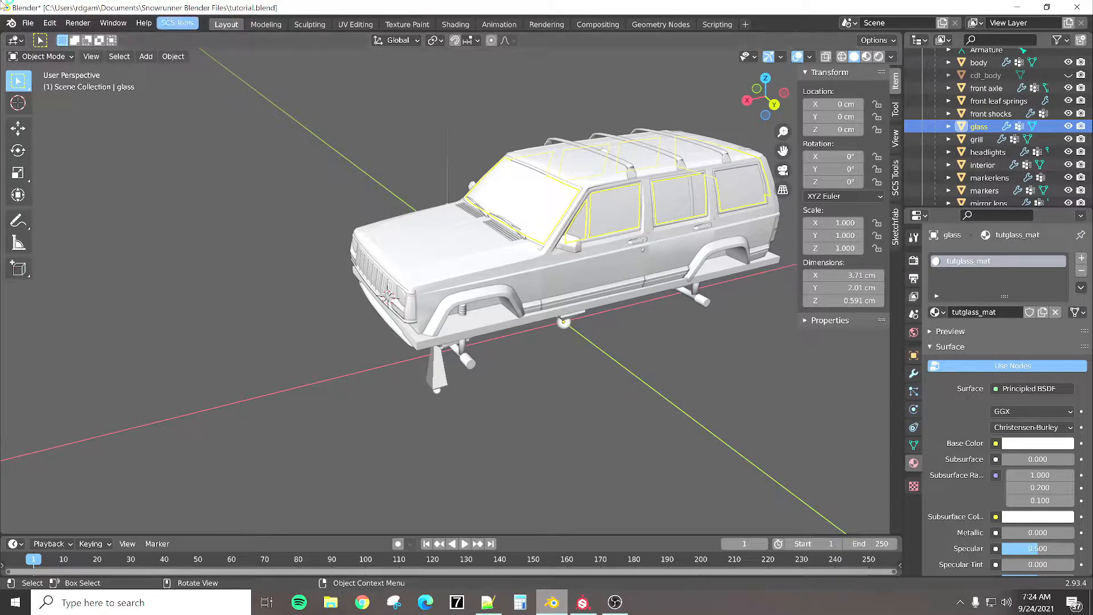
Start an FBX export of the selected glass object and browse to New Folder(1) inside the SnowRunner Mods folder.
{"action": "left_click", "coordinate": [33, 24]}
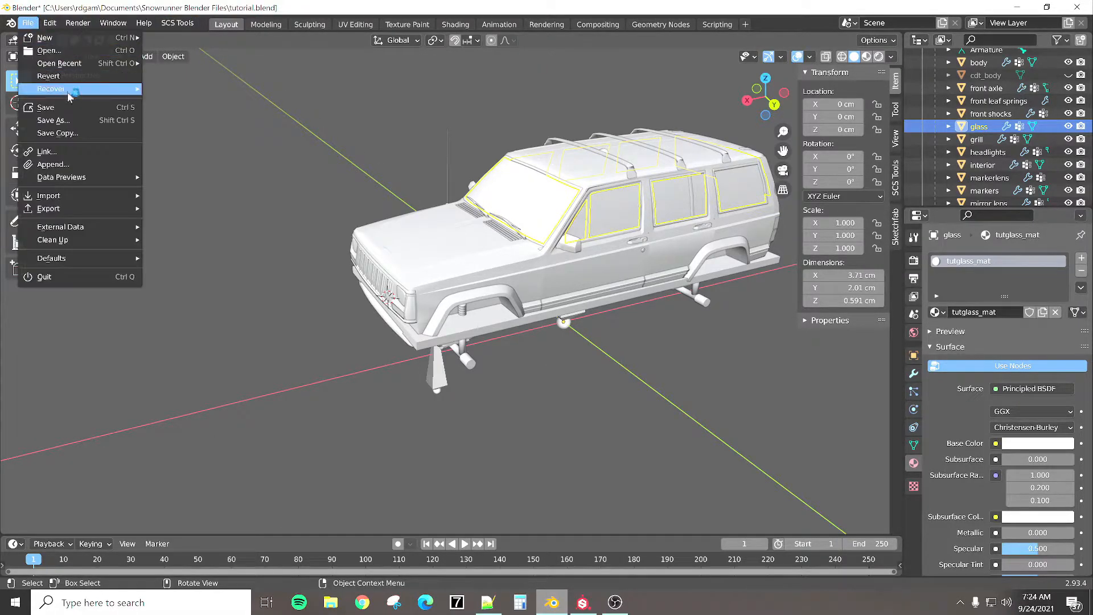
{"action": "mouse_move", "coordinate": [85, 217]}
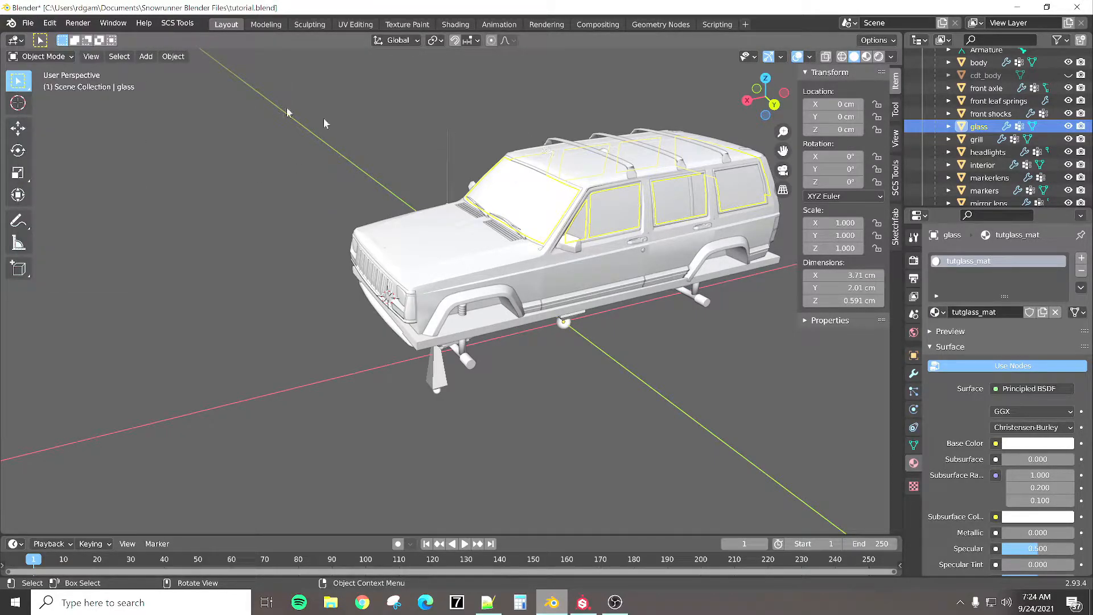
{"action": "left_click", "coordinate": [27, 26]}
{"action": "mouse_move", "coordinate": [54, 209]}
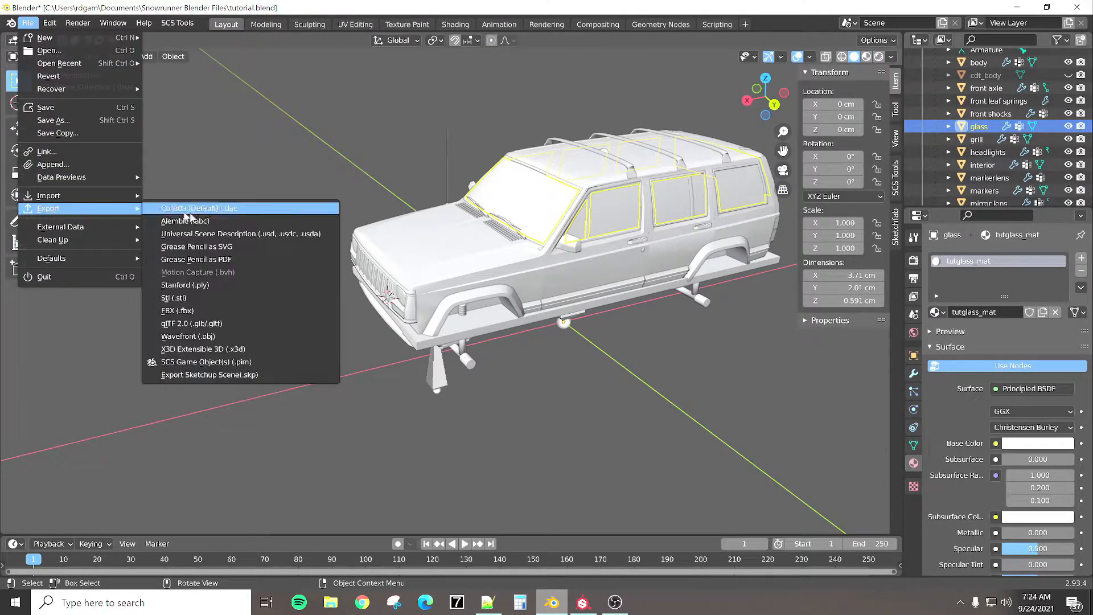
{"action": "left_click", "coordinate": [237, 310]}
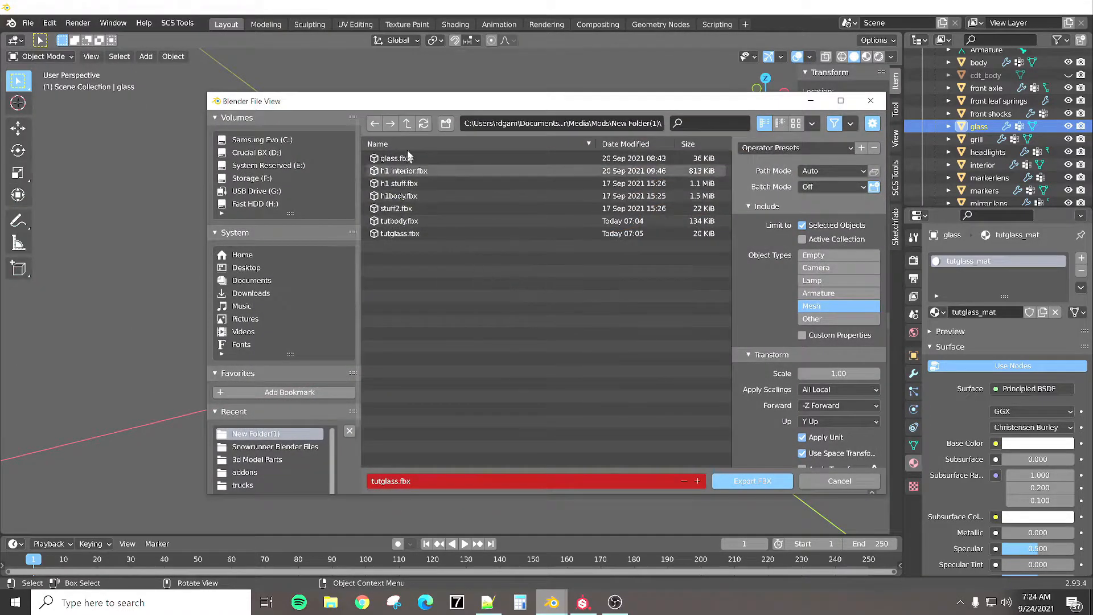
{"action": "left_click", "coordinate": [409, 124]}
{"action": "left_click", "coordinate": [408, 123]}
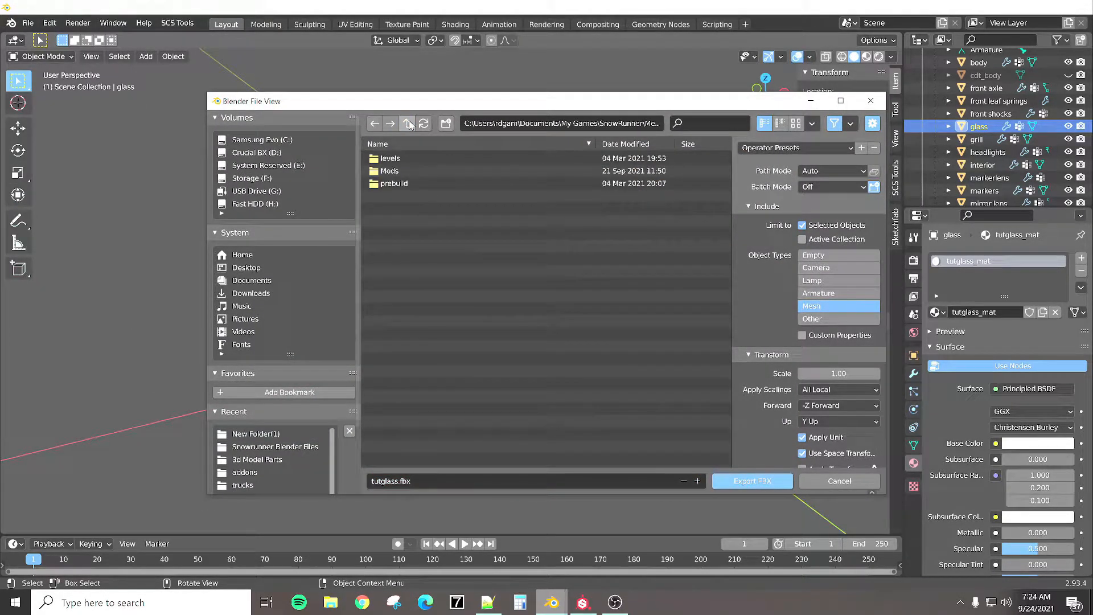
{"action": "double_click", "coordinate": [392, 170]}
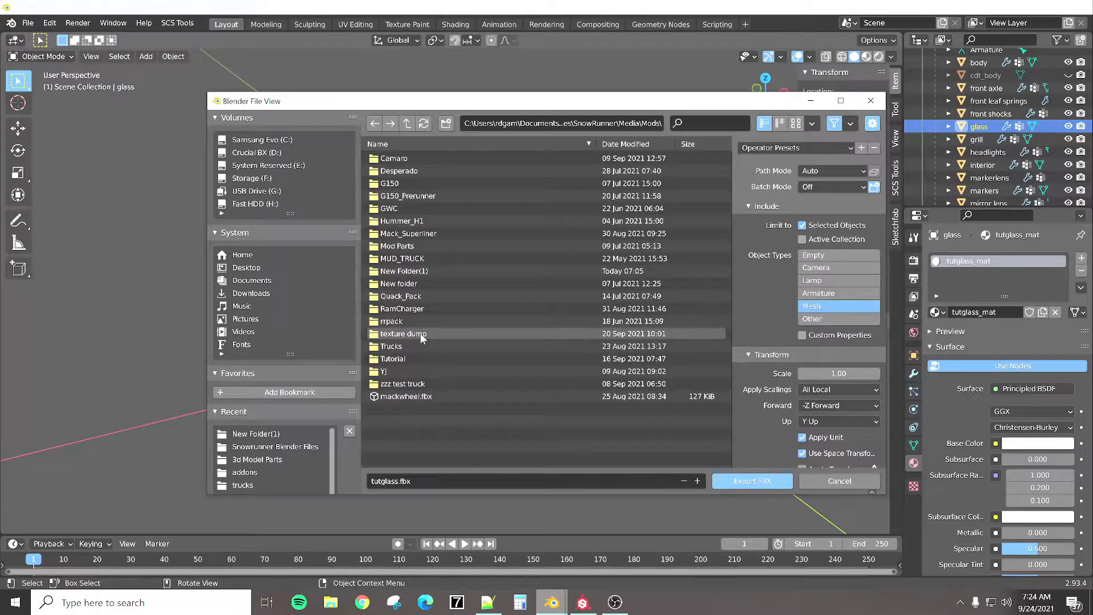
{"action": "double_click", "coordinate": [405, 271]}
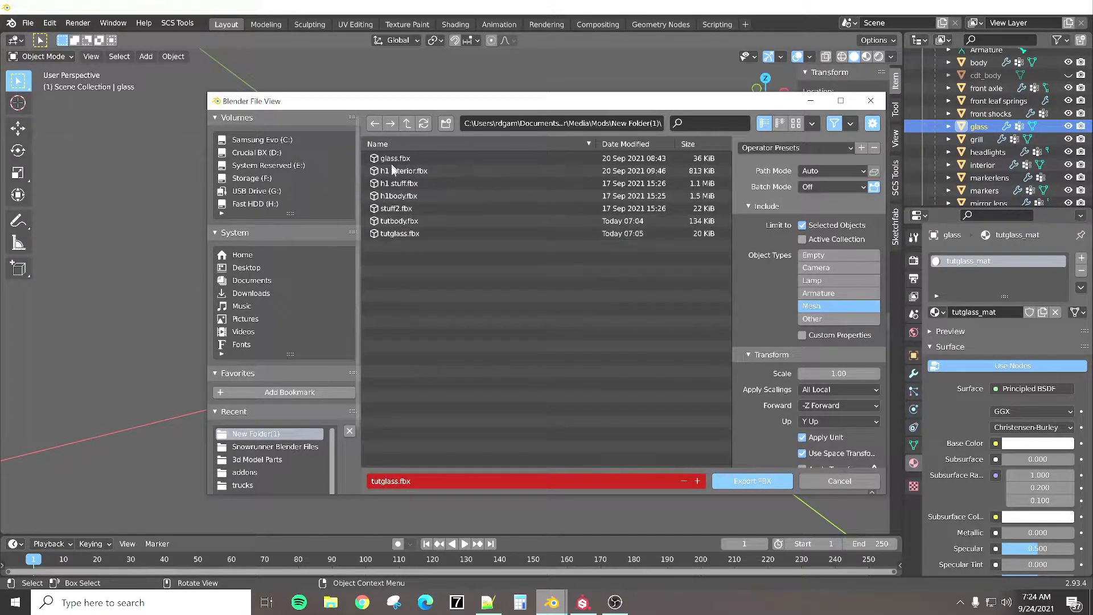
Export the glass mesh over the existing tutglass.fbx, keeping the export limited to selected objects.
{"action": "left_click", "coordinate": [402, 233]}
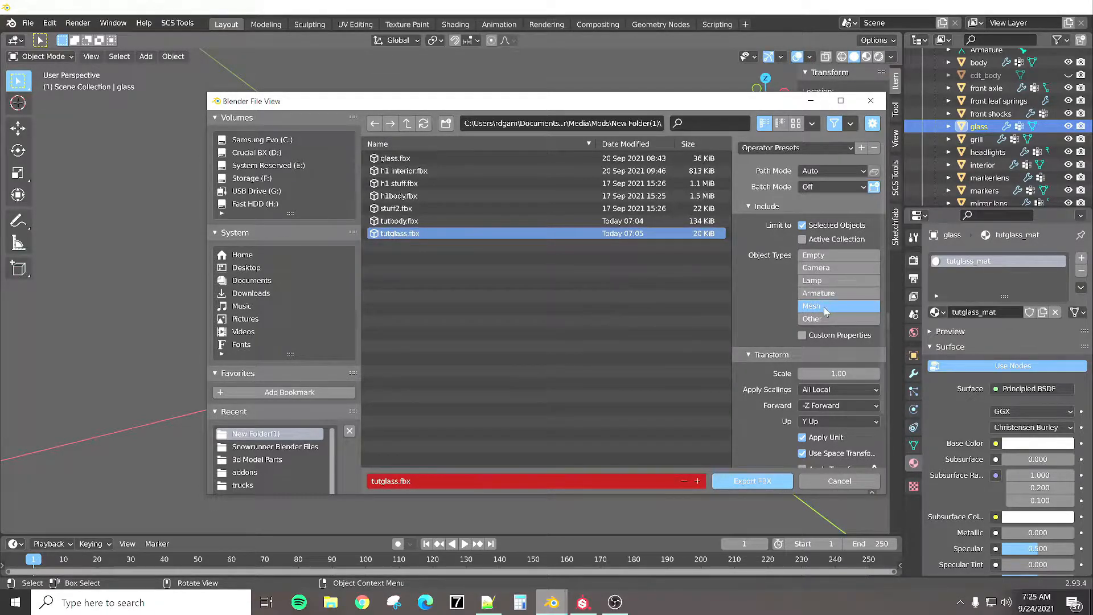
{"action": "scroll", "coordinate": [806, 411], "scroll_direction": "down", "scroll_amount": 4}
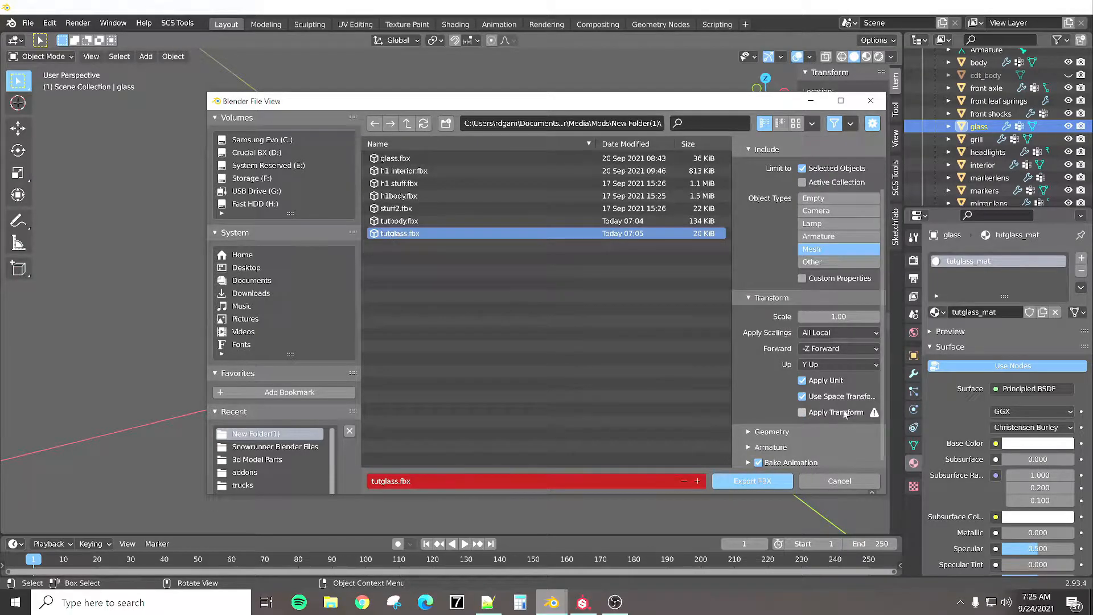
{"action": "scroll", "coordinate": [814, 259], "scroll_direction": "up", "scroll_amount": 4}
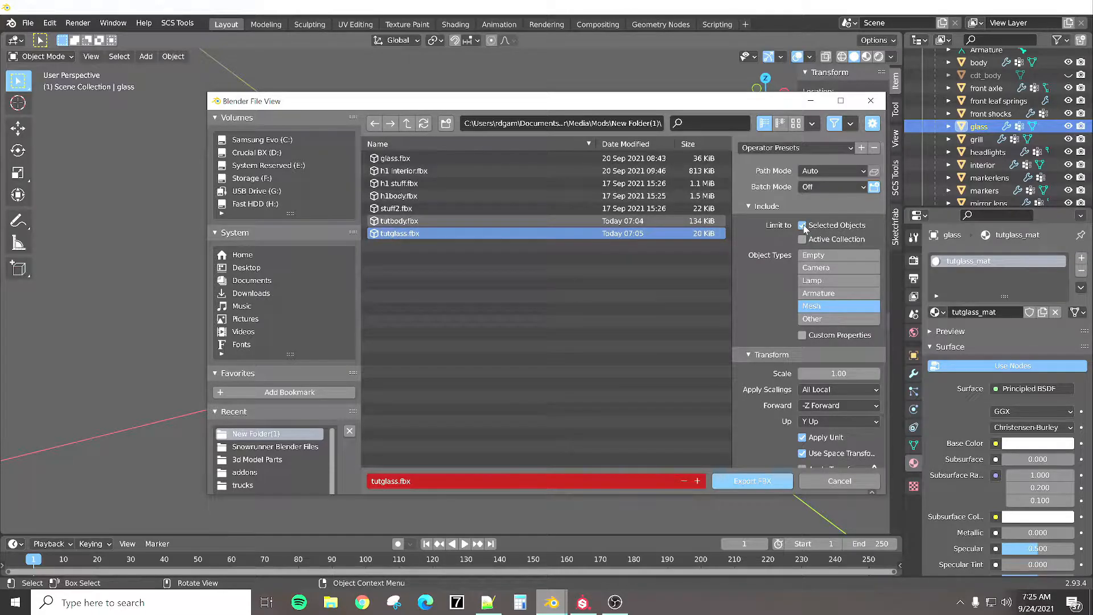
{"action": "left_click", "coordinate": [760, 481]}
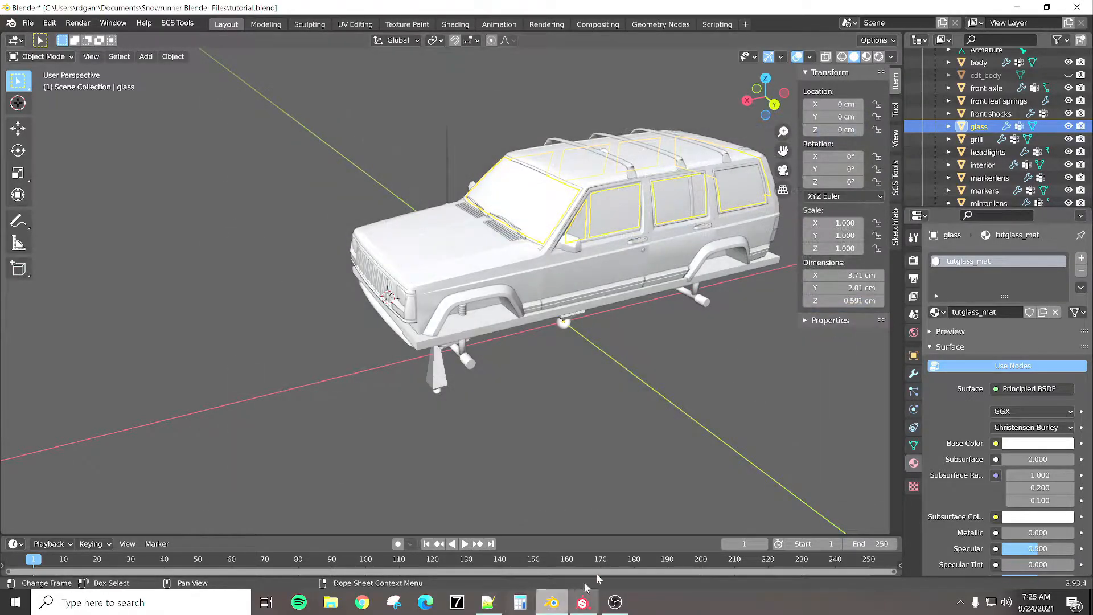
Switch to Substance Painter and start a new project with the PBR - Metallic Roughness Alpha-blend template.
{"action": "left_click", "coordinate": [583, 602]}
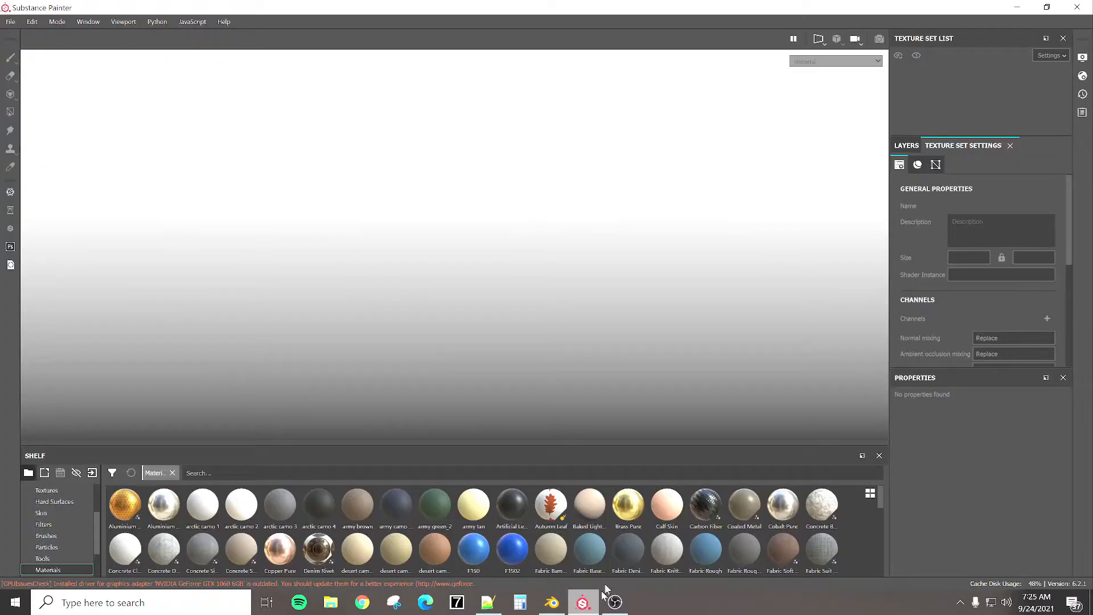
{"action": "left_click", "coordinate": [11, 23]}
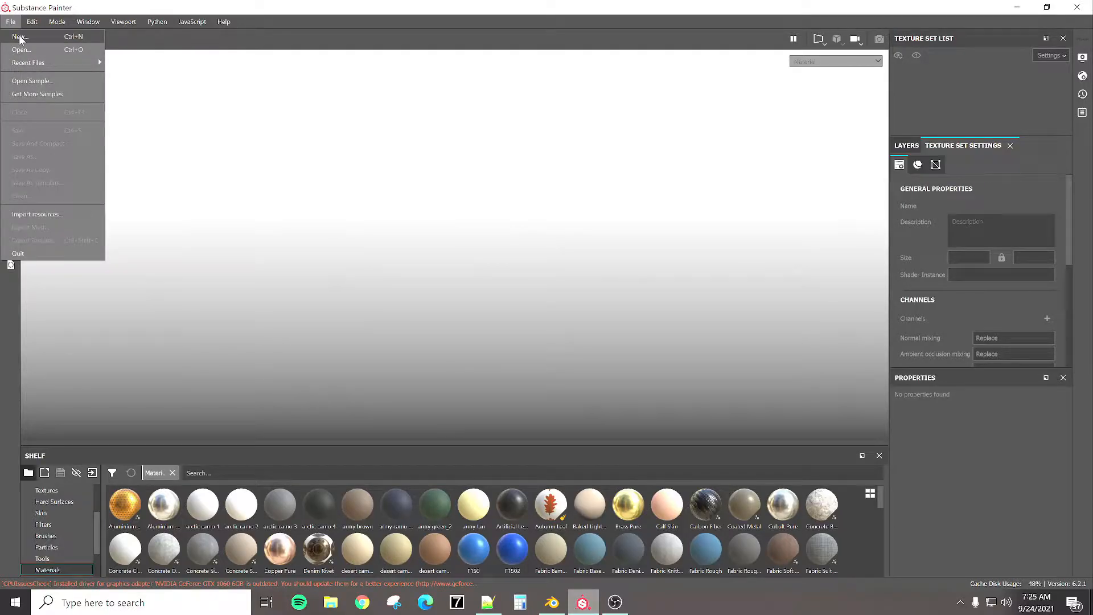
{"action": "left_click", "coordinate": [19, 37]}
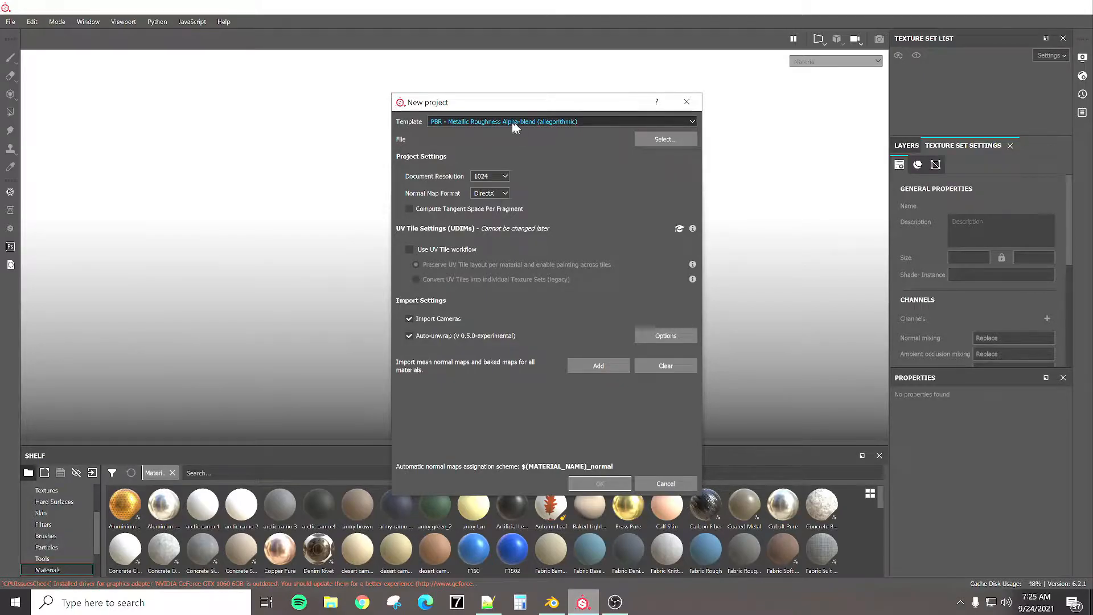
{"action": "left_click", "coordinate": [599, 124]}
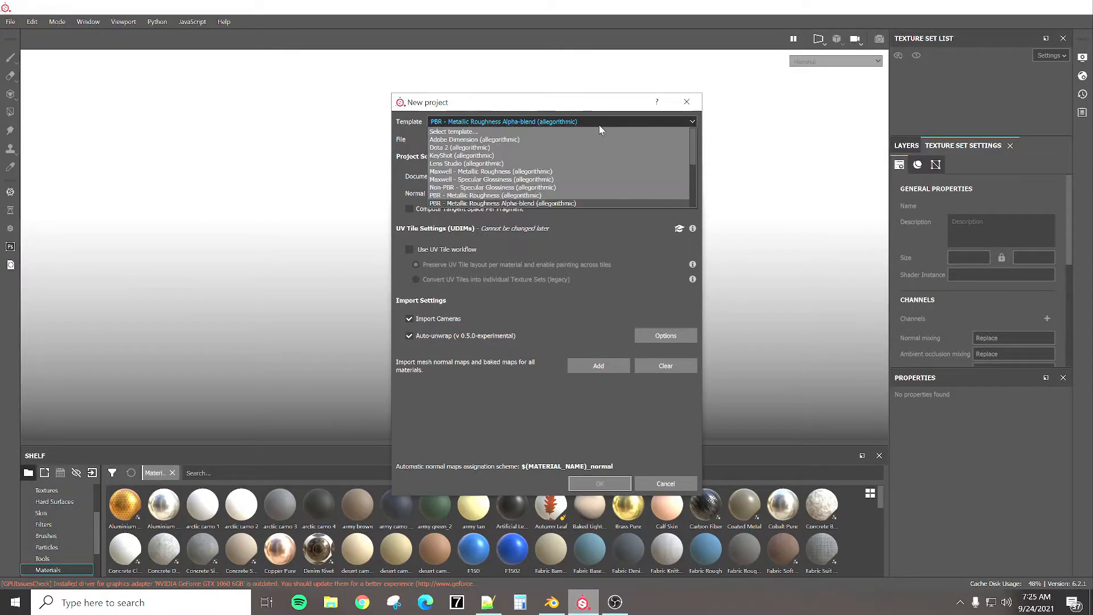
{"action": "left_click", "coordinate": [526, 197]}
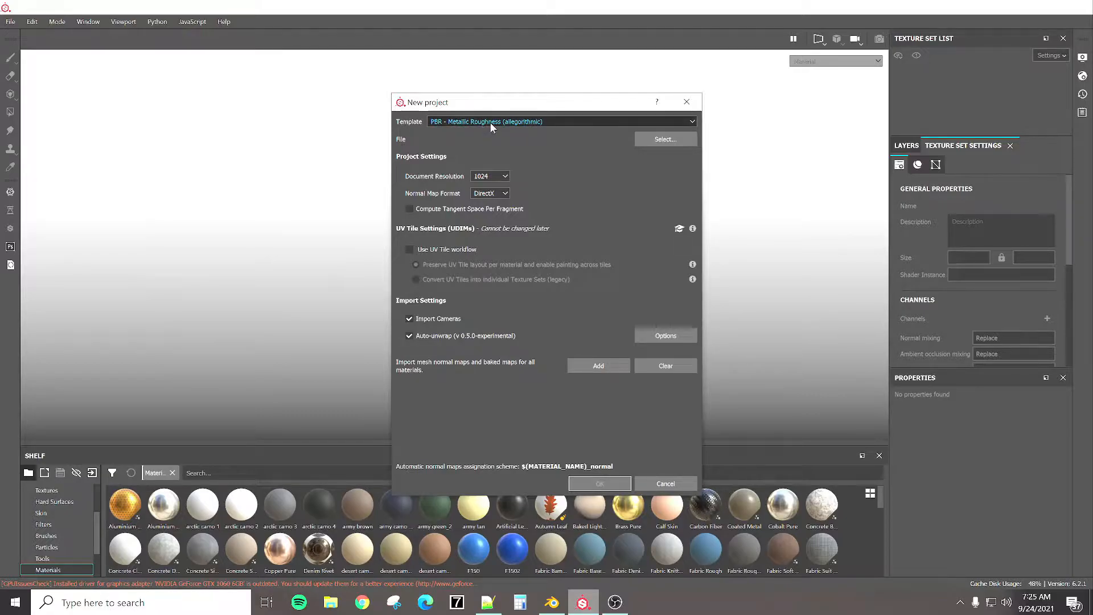
{"action": "left_click", "coordinate": [592, 120]}
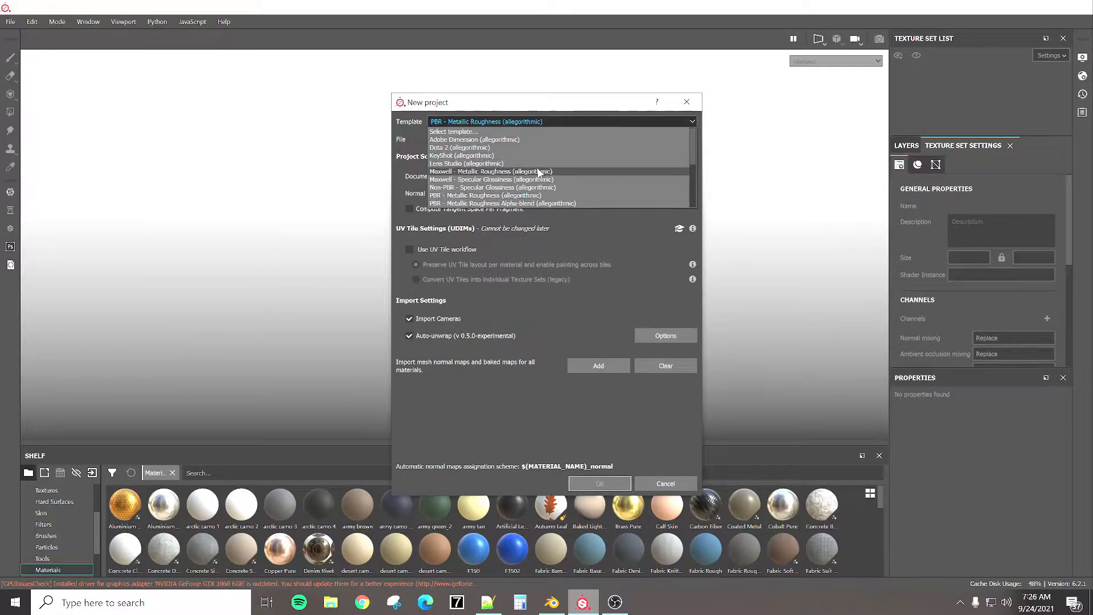
{"action": "scroll", "coordinate": [538, 172], "scroll_direction": "down", "scroll_amount": 1}
{"action": "left_click", "coordinate": [517, 179]}
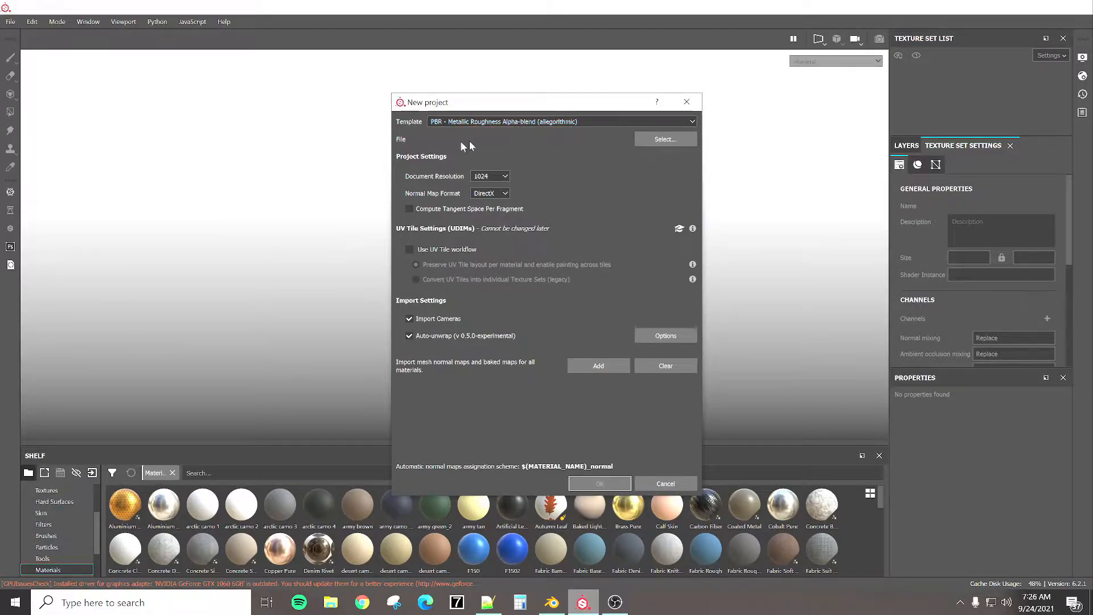
Choose tutbody.fbx as the project mesh and create the project with 1024 resolution and auto-unwrap enabled.
{"action": "left_click", "coordinate": [667, 140]}
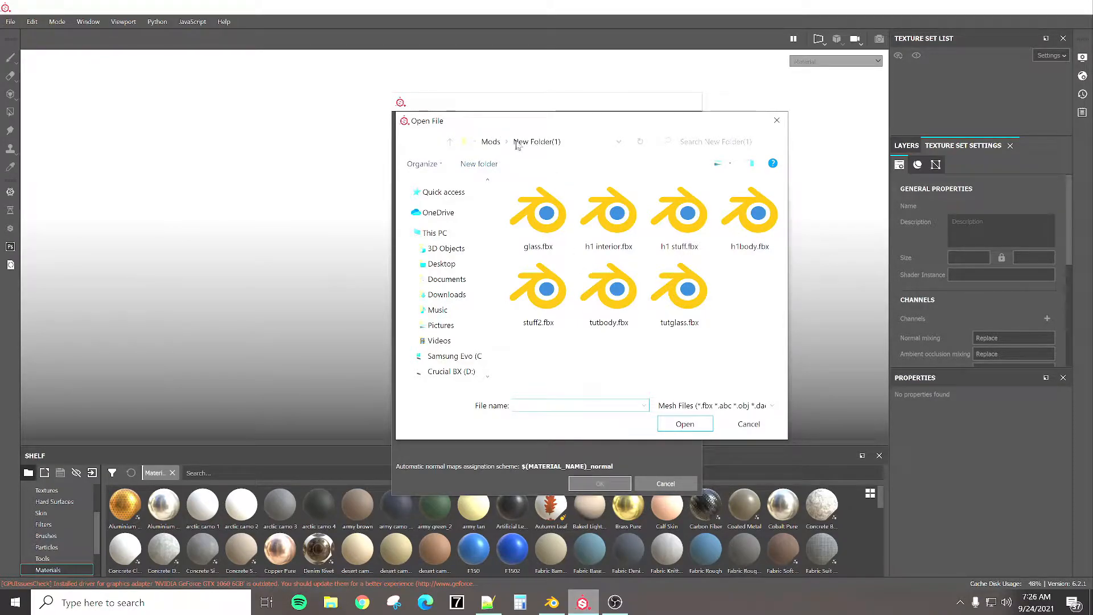
{"action": "left_click", "coordinate": [687, 295]}
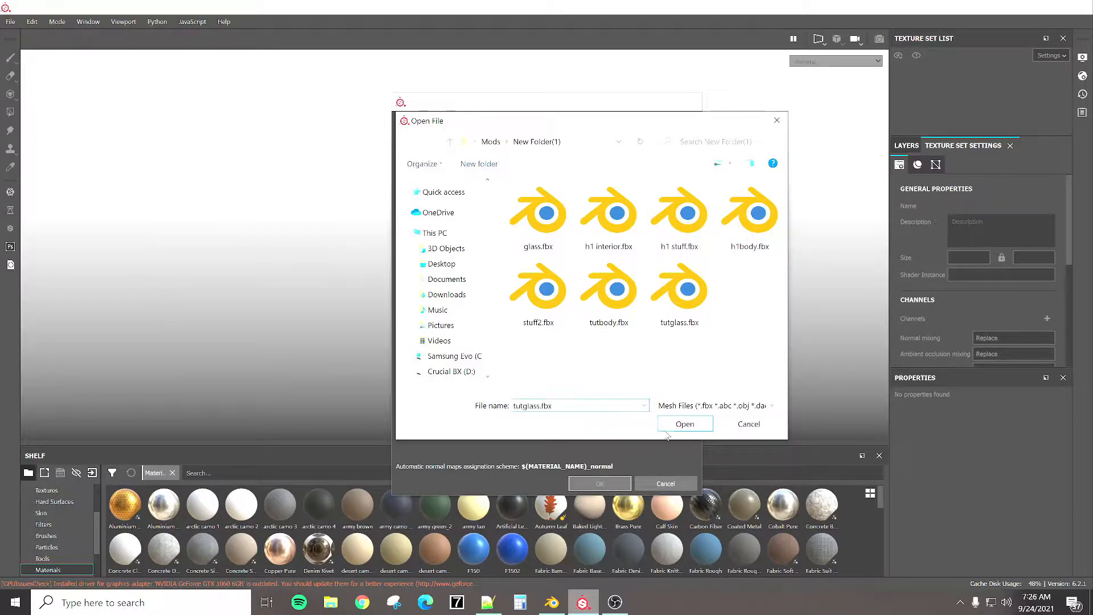
{"action": "left_click", "coordinate": [630, 324]}
{"action": "left_click", "coordinate": [675, 427]}
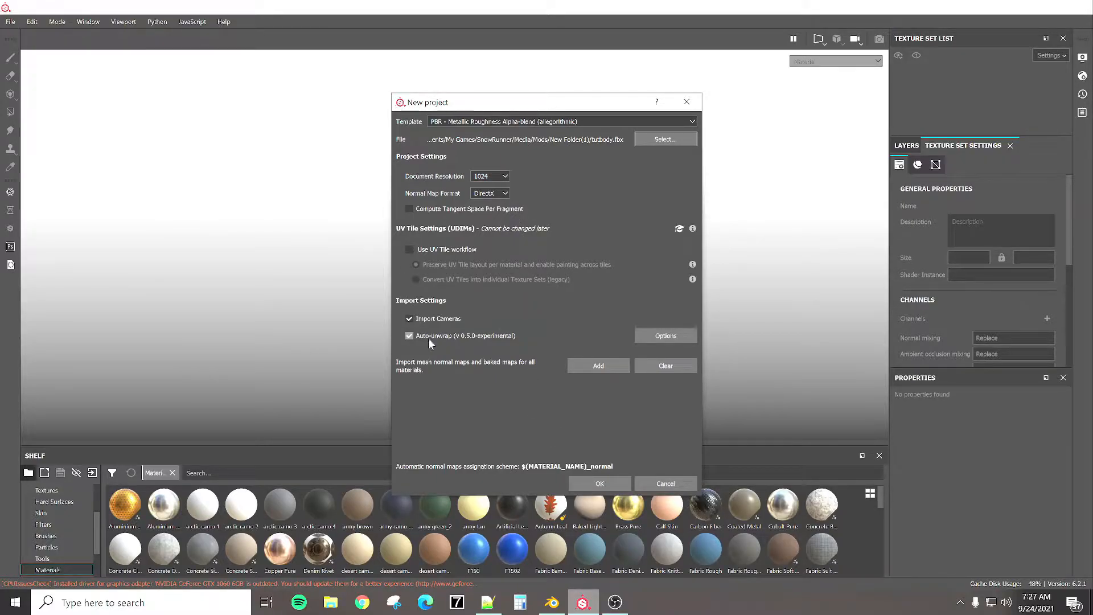
{"action": "left_click", "coordinate": [592, 483]}
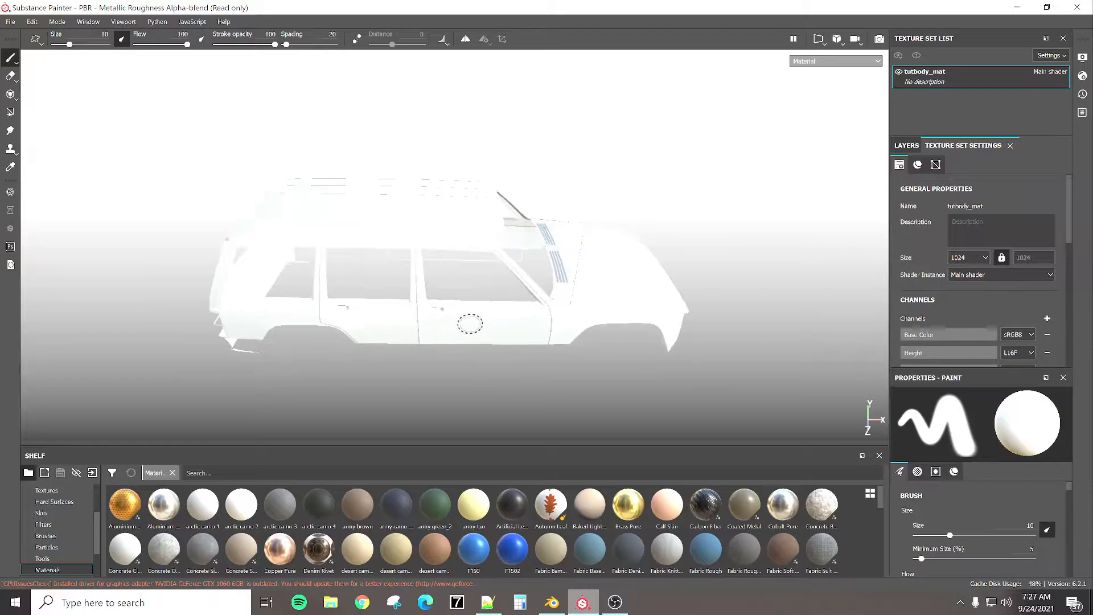
Bake all seven mesh maps for the tutbody_mat texture set at an output size of 512.
{"action": "left_click_drag", "start_coordinate": [471, 323], "coordinate": [484, 318], "text": "alt"}
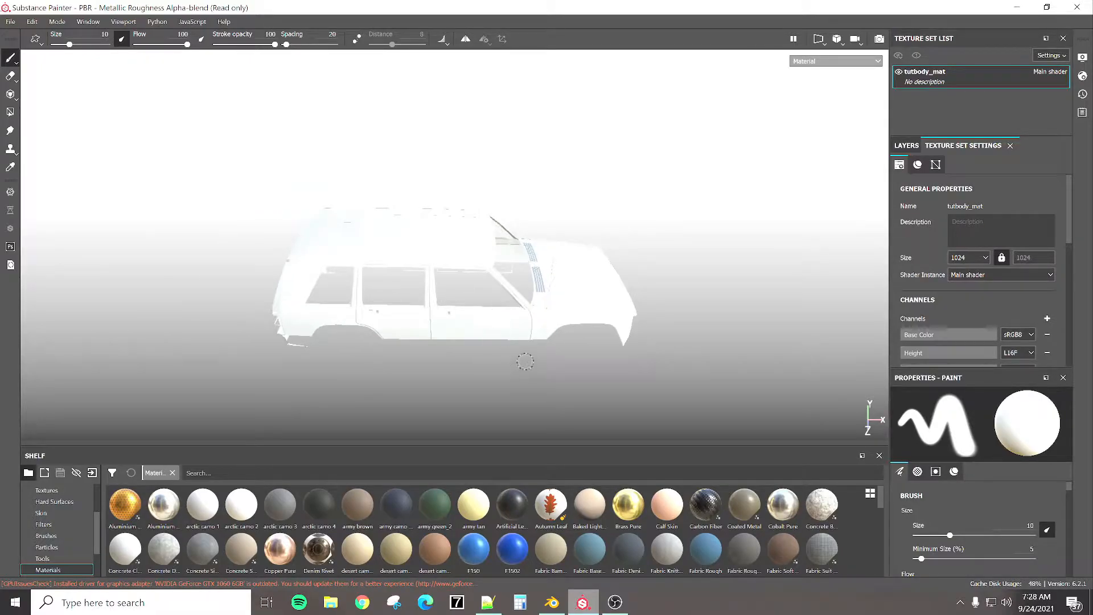
{"action": "left_click_drag", "start_coordinate": [568, 366], "coordinate": [444, 314], "text": "alt"}
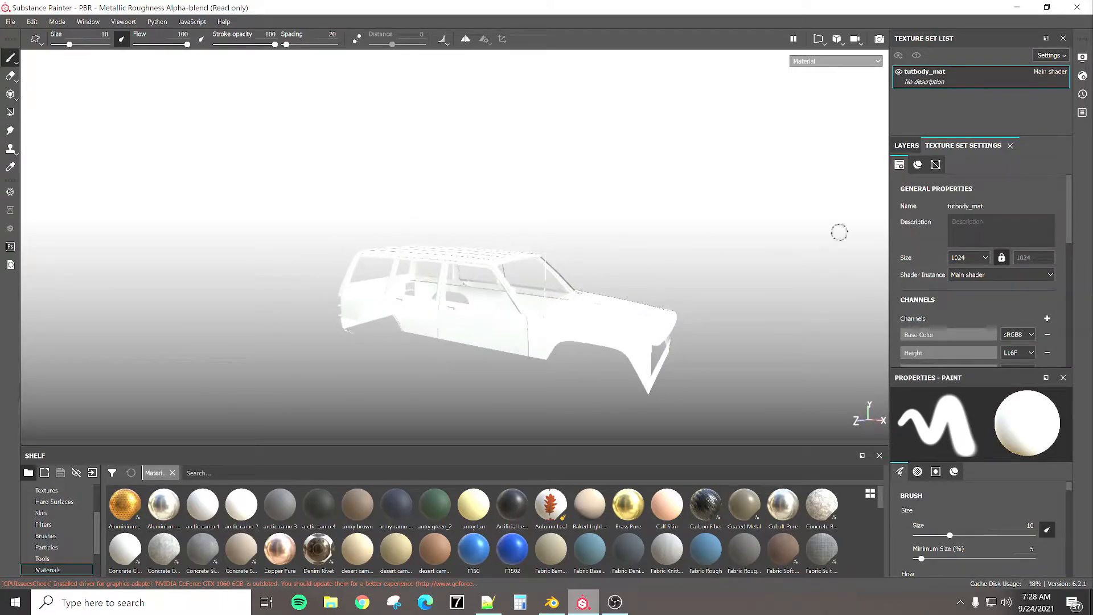
{"action": "left_click", "coordinate": [936, 165]}
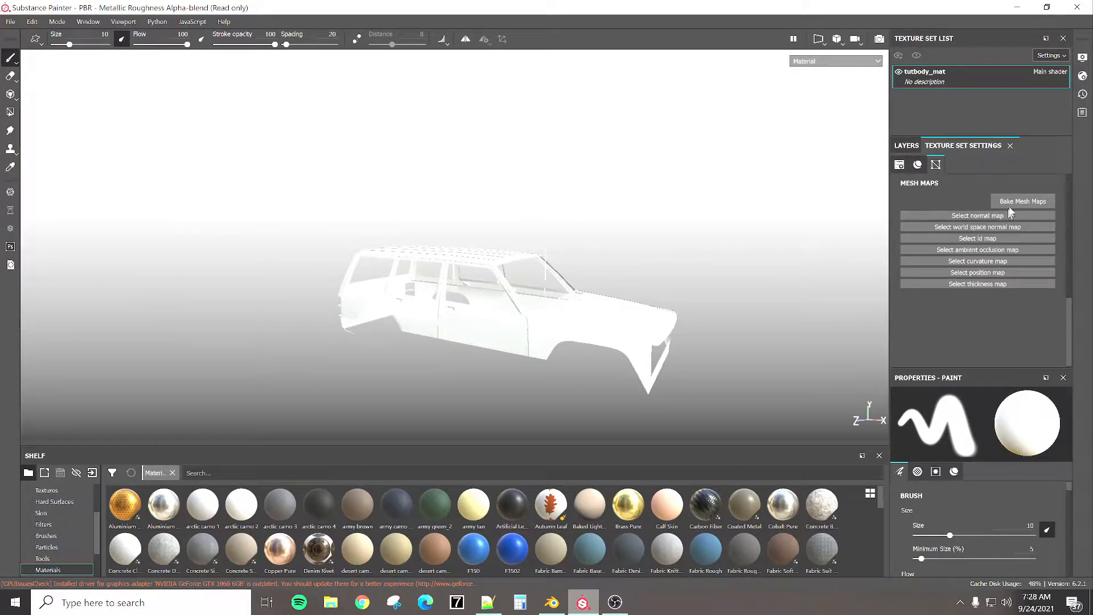
{"action": "left_click", "coordinate": [1012, 201]}
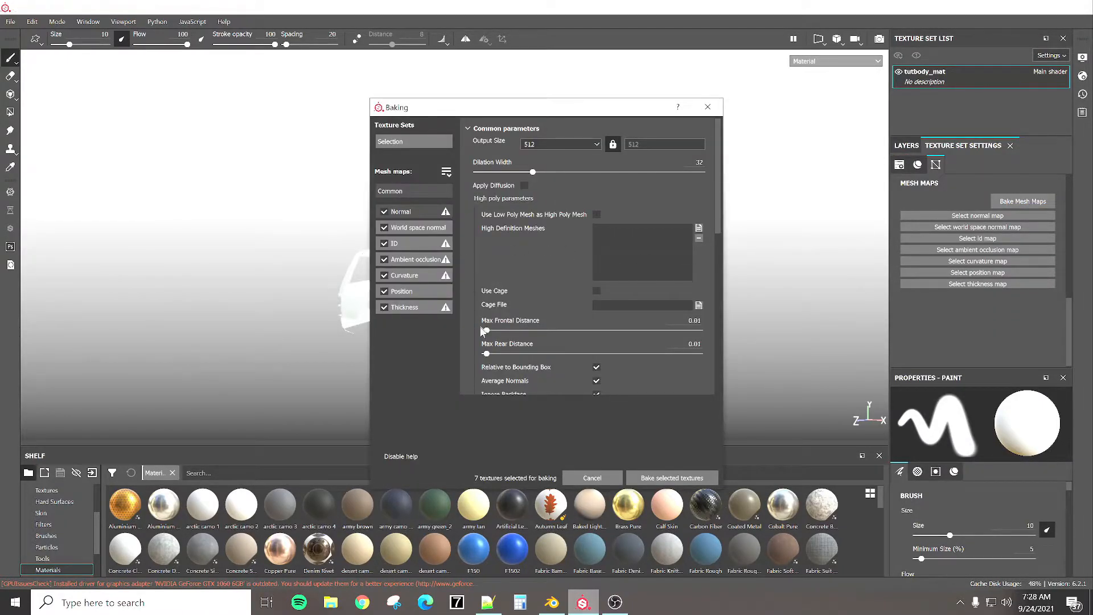
{"action": "left_click", "coordinate": [672, 478]}
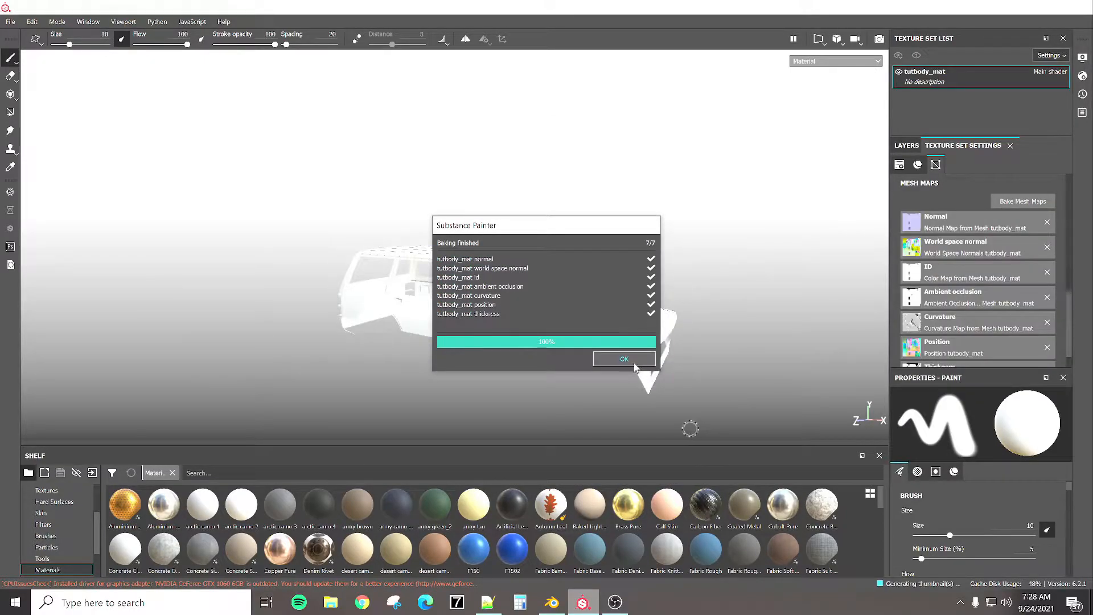
{"action": "left_click", "coordinate": [634, 363]}
{"action": "mouse_move", "coordinate": [558, 322]}
{"action": "left_mouse_down", "text": "alt"}
{"action": "mouse_move", "coordinate": [627, 369]}
{"action": "mouse_move", "coordinate": [557, 345]}
{"action": "mouse_move", "coordinate": [597, 364]}
{"action": "mouse_move", "coordinate": [612, 351]}
{"action": "mouse_move", "coordinate": [479, 310]}
{"action": "mouse_move", "coordinate": [501, 324]}
{"action": "mouse_move", "coordinate": [483, 291]}
{"action": "mouse_move", "coordinate": [479, 327]}
{"action": "mouse_move", "coordinate": [561, 324]}
{"action": "mouse_move", "coordinate": [575, 335]}
{"action": "mouse_move", "coordinate": [598, 324]}
{"action": "left_mouse_up", "text": "alt"}
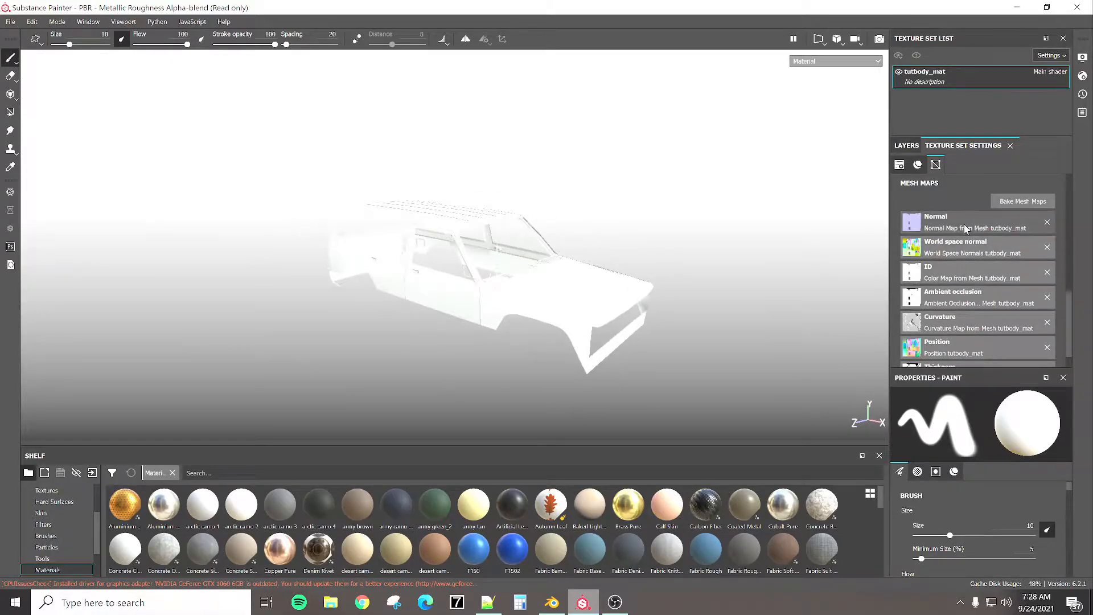
{"action": "scroll", "coordinate": [958, 302], "scroll_direction": "down", "scroll_amount": 1}
{"action": "scroll", "coordinate": [955, 312], "scroll_direction": "up", "scroll_amount": 6}
{"action": "scroll", "coordinate": [954, 319], "scroll_direction": "down", "scroll_amount": 6}
{"action": "scroll", "coordinate": [956, 329], "scroll_direction": "up", "scroll_amount": 8}
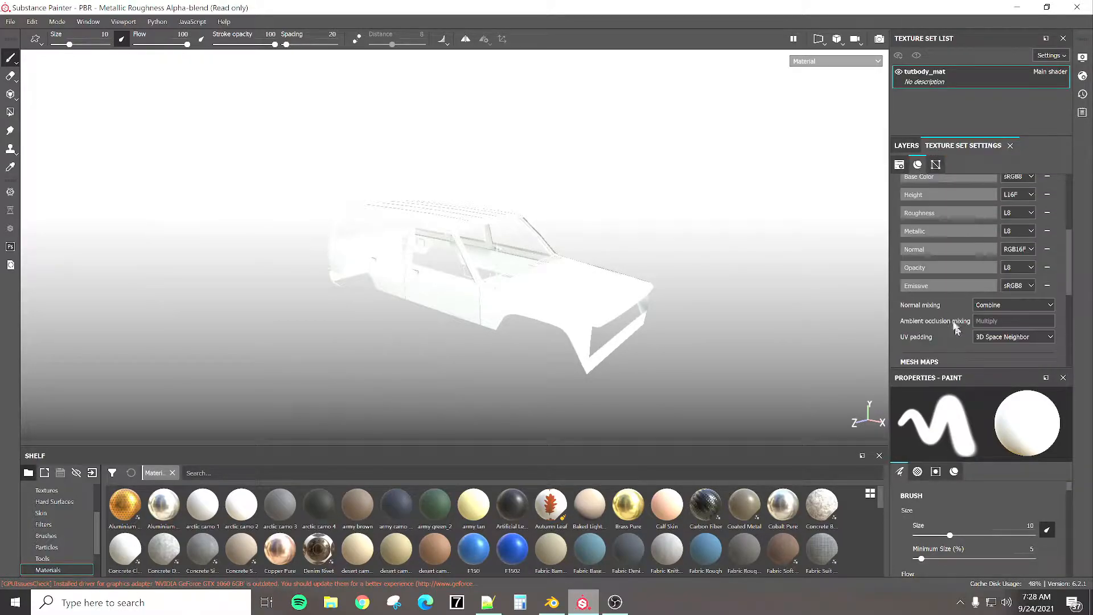
Show the layer stack and apply the blue Plastic Glossy Pure material to the whole vehicle body.
{"action": "left_click", "coordinate": [906, 147]}
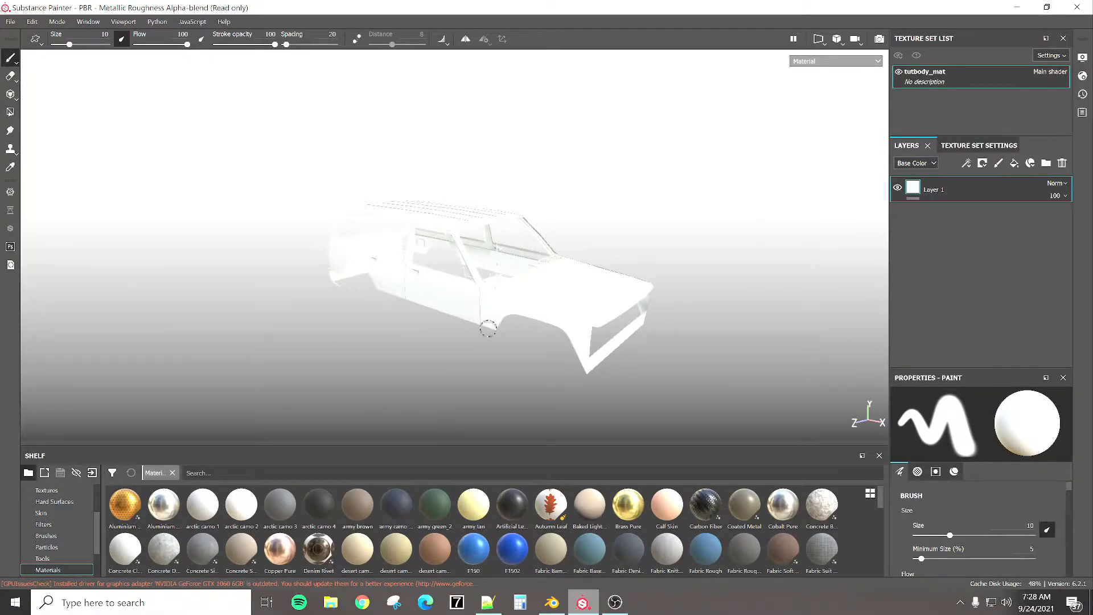
{"action": "scroll", "coordinate": [488, 327], "scroll_direction": "up", "scroll_amount": 1}
{"action": "middle_click_drag", "start_coordinate": [483, 340], "coordinate": [509, 294], "text": "alt"}
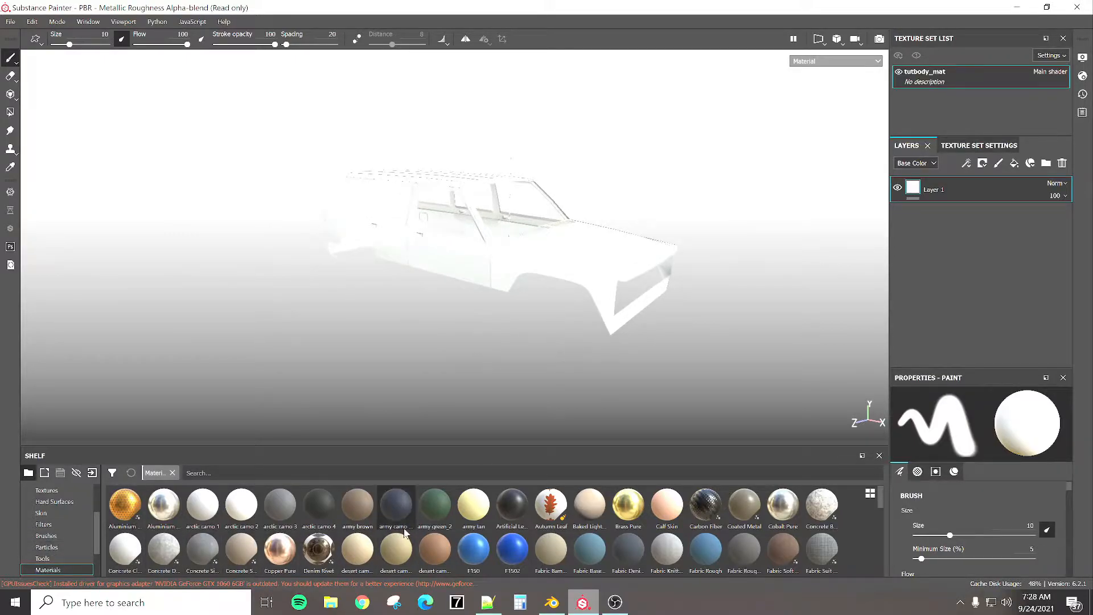
{"action": "scroll", "coordinate": [481, 527], "scroll_direction": "down", "scroll_amount": 3}
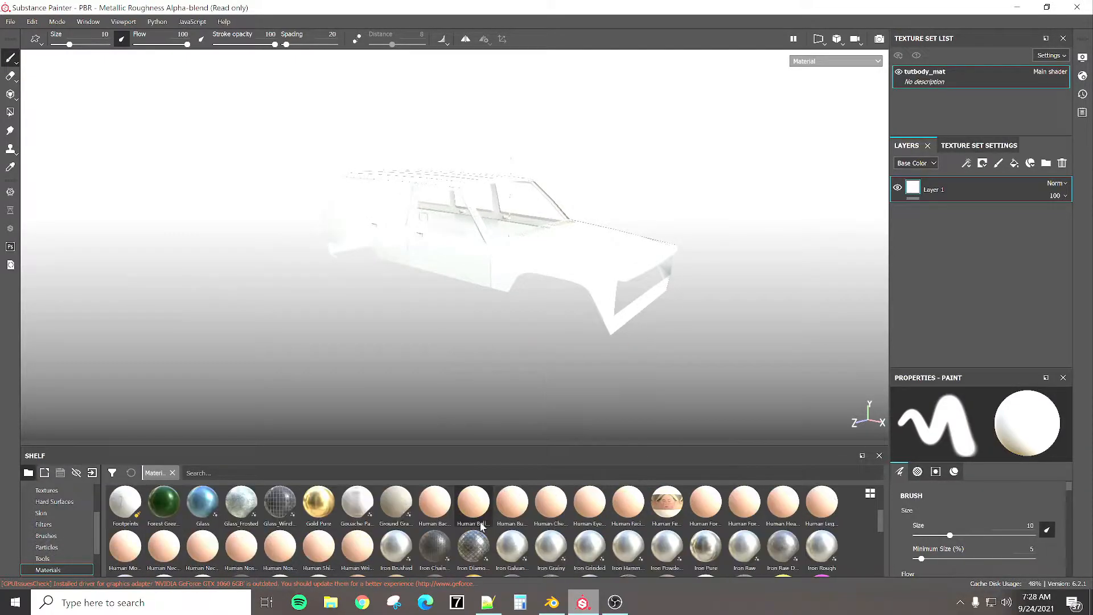
{"action": "scroll", "coordinate": [481, 527], "scroll_direction": "down", "scroll_amount": 2}
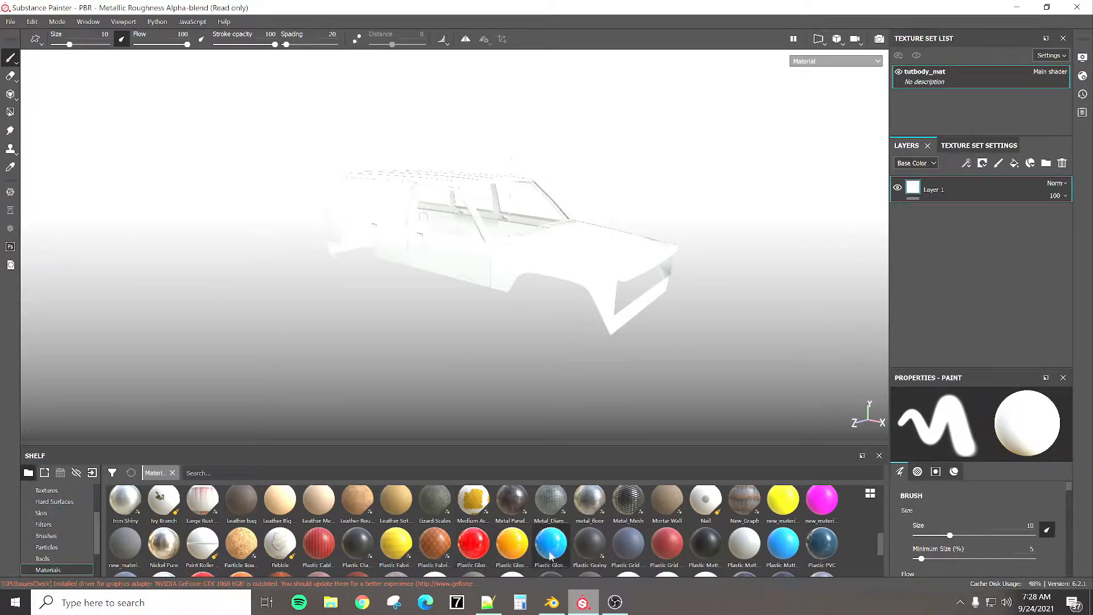
{"action": "left_click_drag", "start_coordinate": [549, 555], "coordinate": [630, 335]}
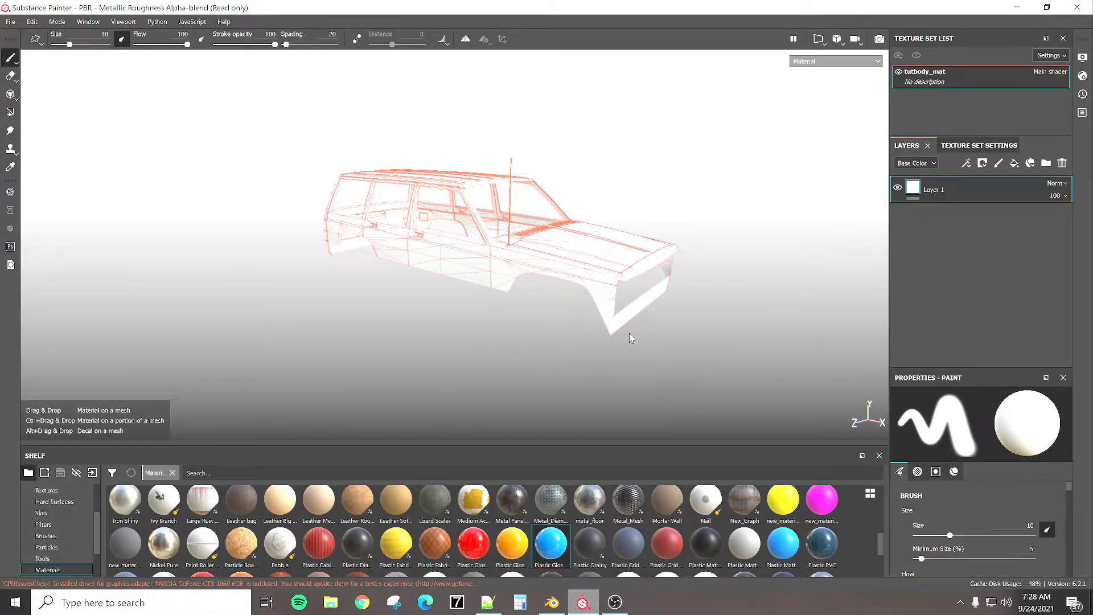
{"action": "mouse_move", "coordinate": [559, 308]}
{"action": "left_mouse_down", "text": "alt"}
{"action": "mouse_move", "coordinate": [573, 341]}
{"action": "mouse_move", "coordinate": [561, 302]}
{"action": "left_mouse_up", "text": "alt"}
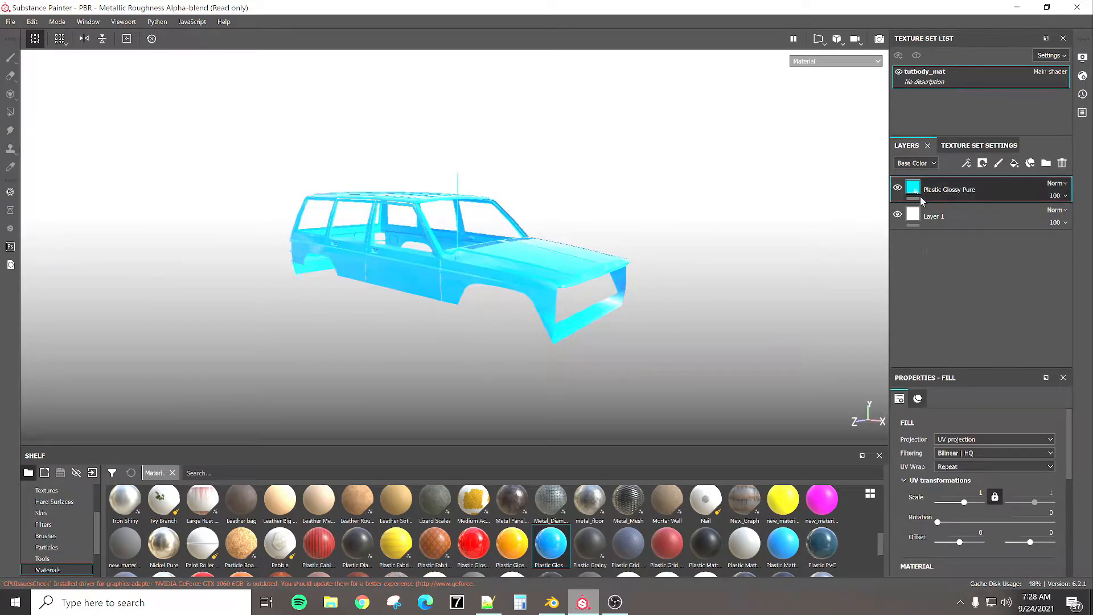
Change the base color of the Plastic Glossy Pure layer to black and inspect the vehicle body from the side.
{"action": "scroll", "coordinate": [917, 510], "scroll_direction": "down", "scroll_amount": 3}
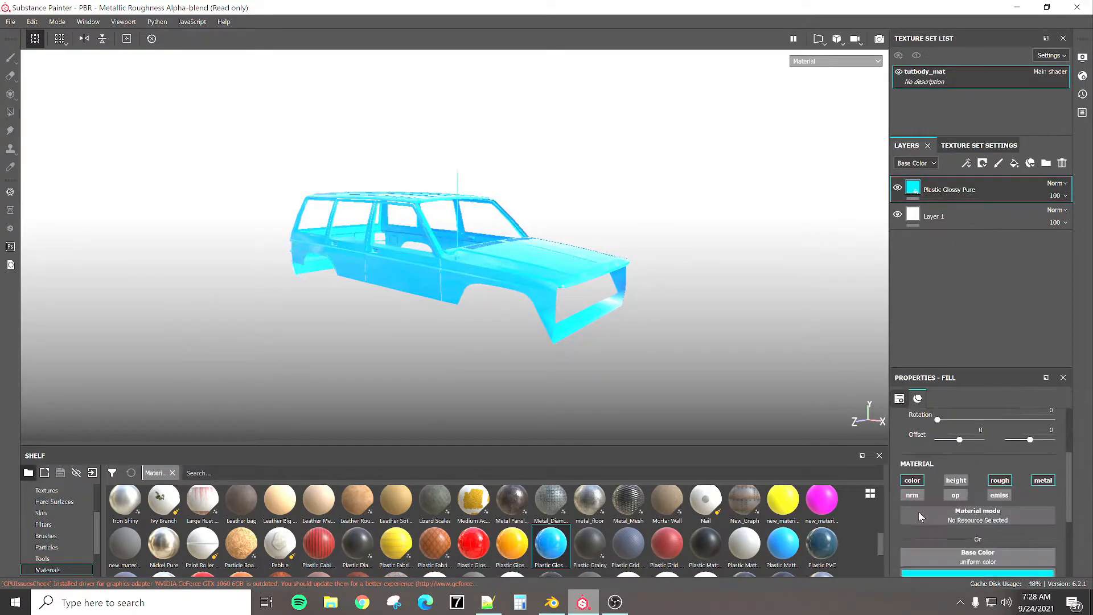
{"action": "left_click", "coordinate": [934, 507]}
{"action": "left_click_drag", "start_coordinate": [981, 419], "coordinate": [1032, 415]}
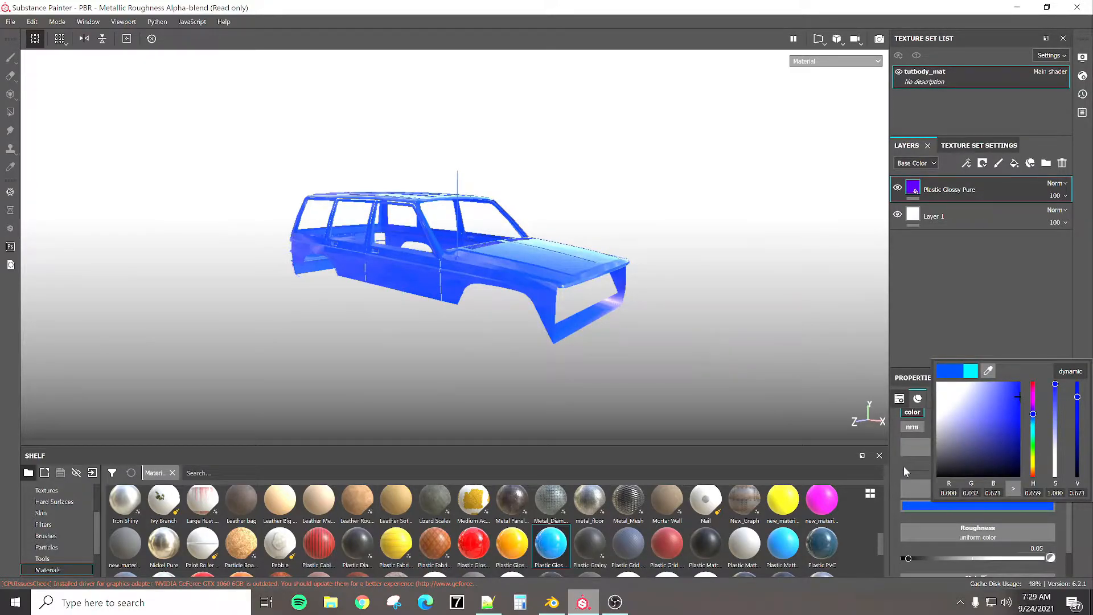
{"action": "left_click_drag", "start_coordinate": [988, 436], "coordinate": [934, 476]}
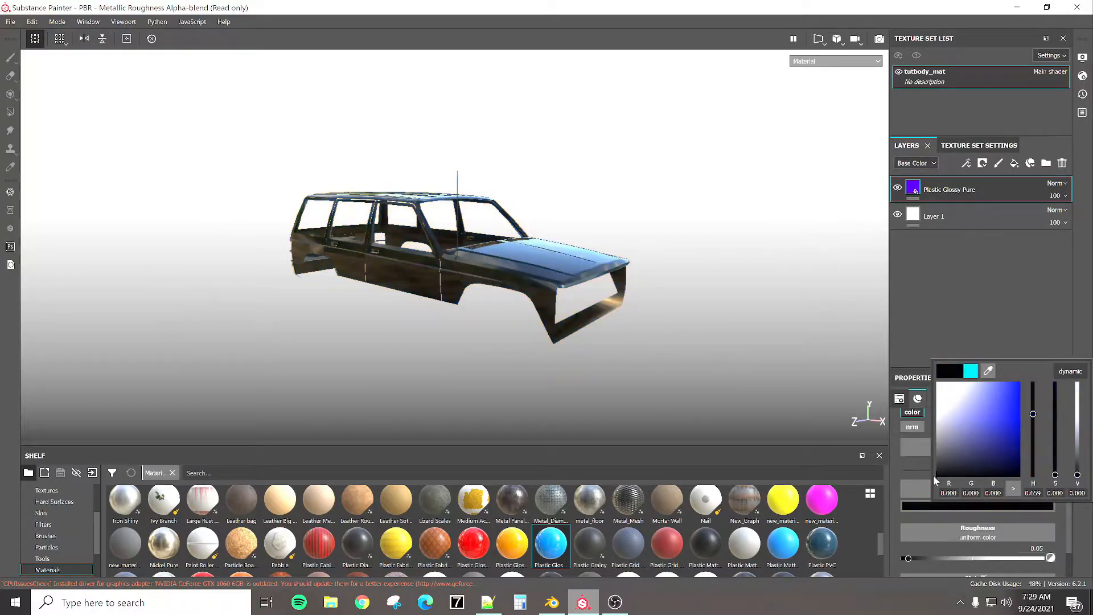
{"action": "left_click", "coordinate": [903, 454]}
{"action": "left_click_drag", "start_coordinate": [545, 340], "coordinate": [592, 358], "text": "alt"}
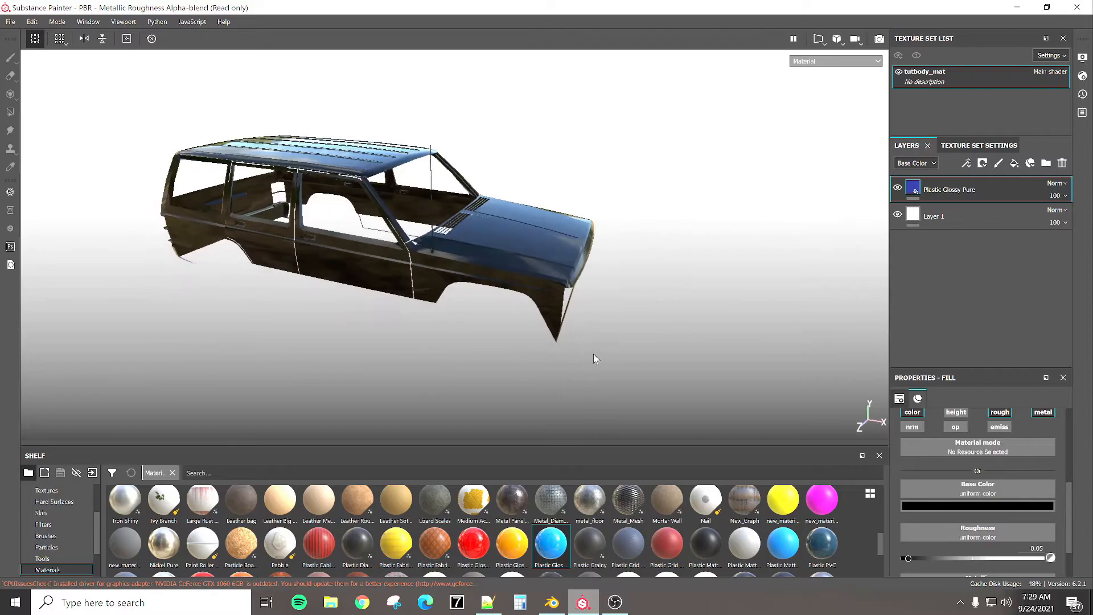
{"action": "left_click_drag", "start_coordinate": [529, 344], "coordinate": [648, 360], "text": "alt"}
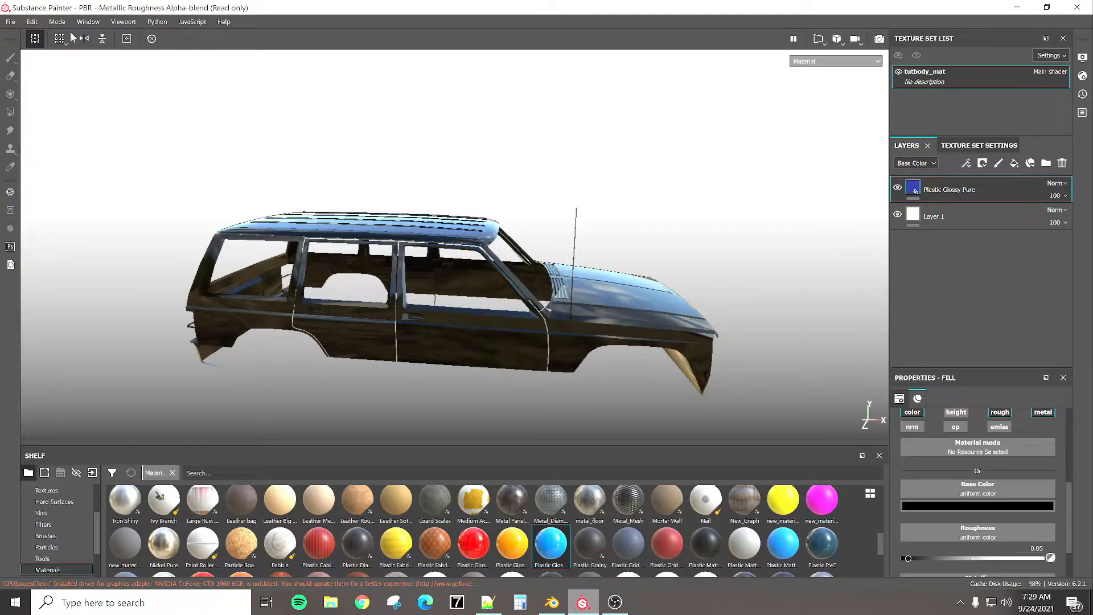
Open the texture export settings and set the output directory to My Games/SnowRunner/Media/Mods/texture dump.
{"action": "left_click", "coordinate": [10, 22]}
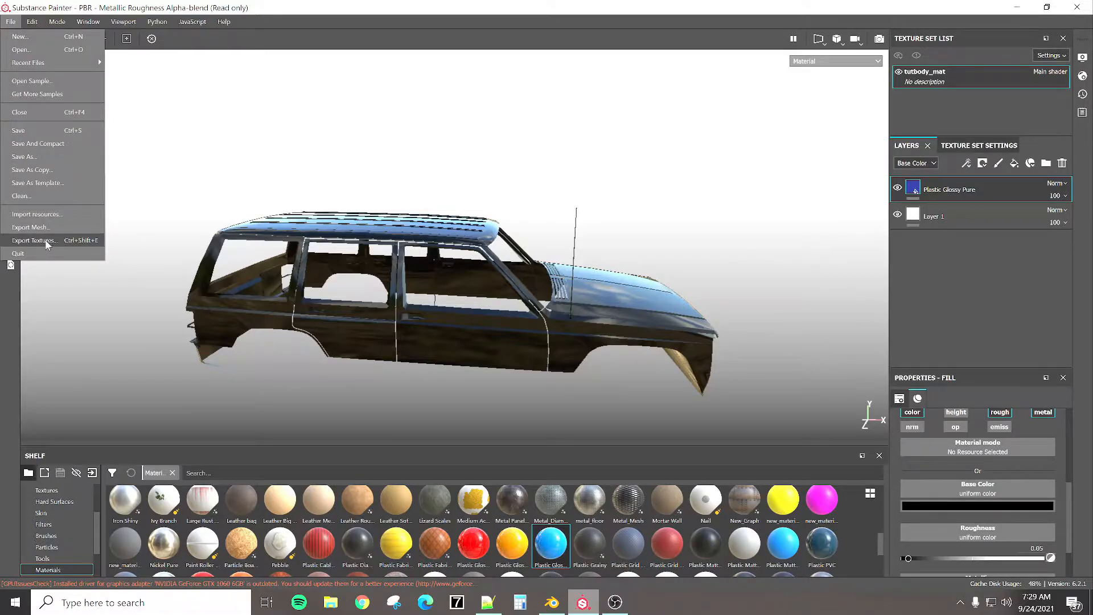
{"action": "left_click", "coordinate": [34, 240]}
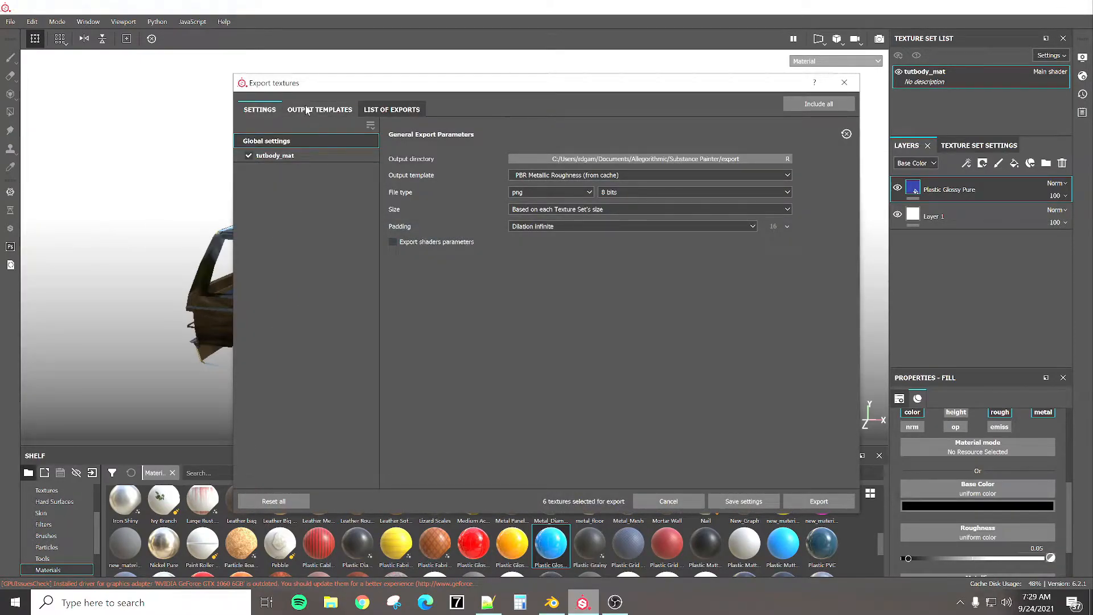
{"action": "left_click", "coordinate": [670, 159]}
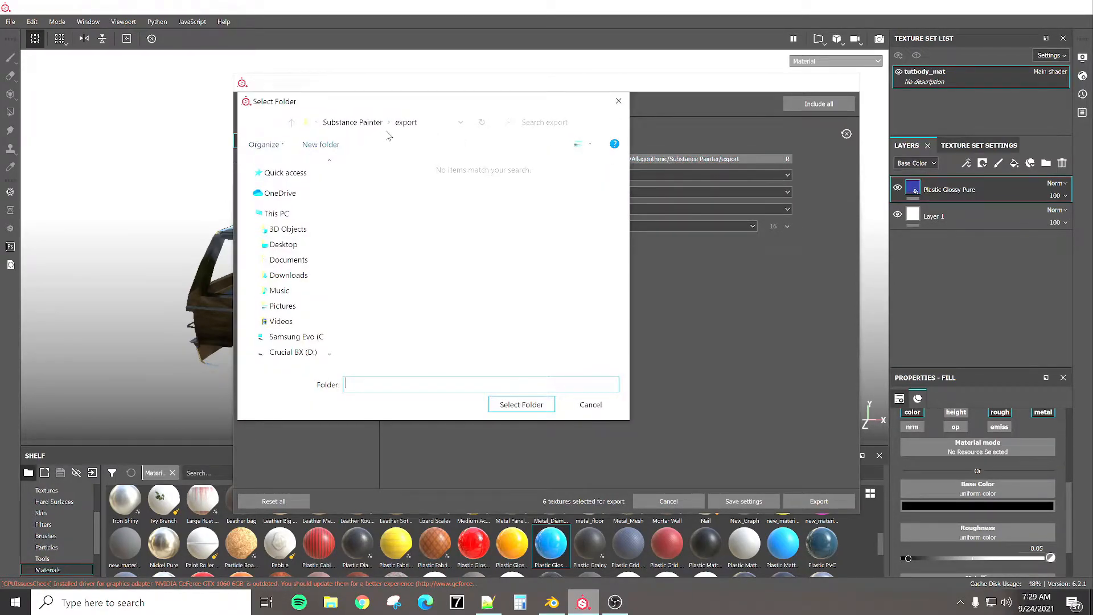
{"action": "left_click", "coordinate": [290, 260]}
{"action": "scroll", "coordinate": [573, 283], "scroll_direction": "down", "scroll_amount": 1}
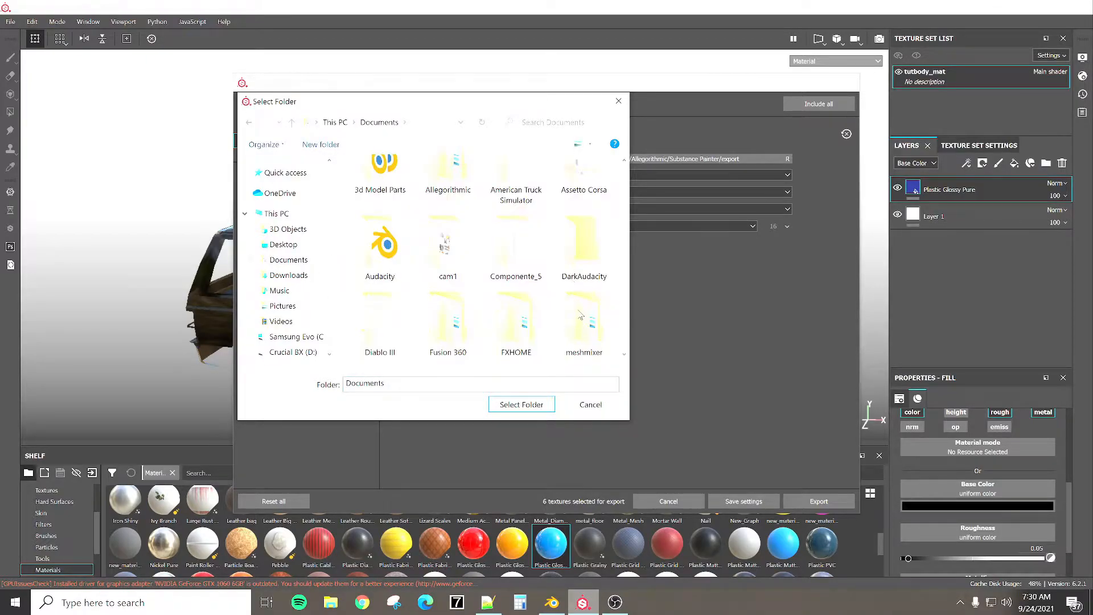
{"action": "scroll", "coordinate": [582, 318], "scroll_direction": "down", "scroll_amount": 1}
{"action": "double_click", "coordinate": [382, 322]}
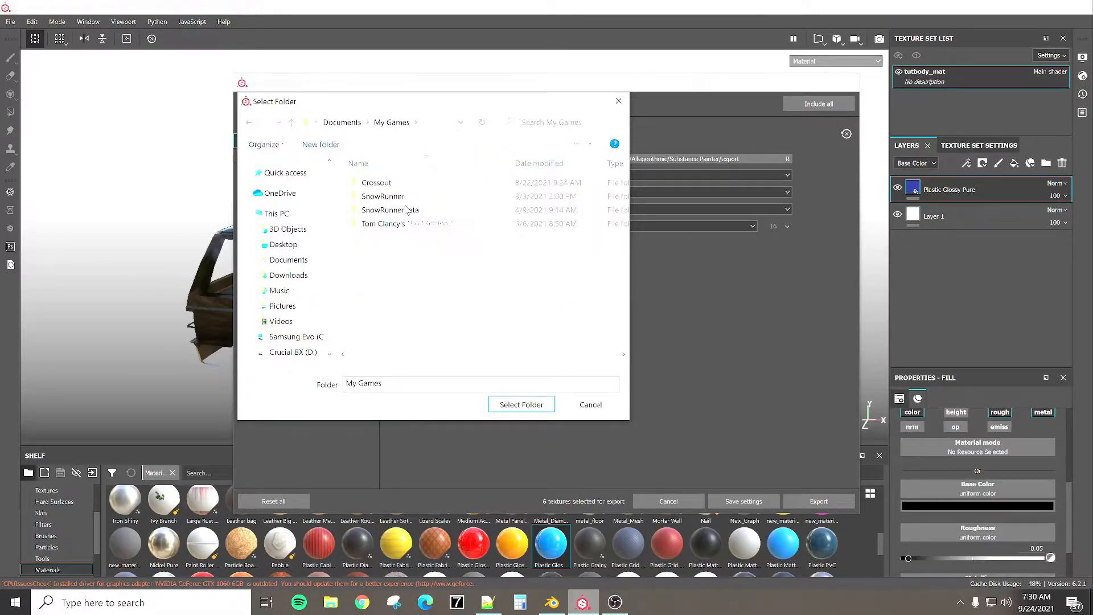
{"action": "double_click", "coordinate": [403, 197]}
{"action": "double_click", "coordinate": [399, 196]}
{"action": "double_click", "coordinate": [398, 196]}
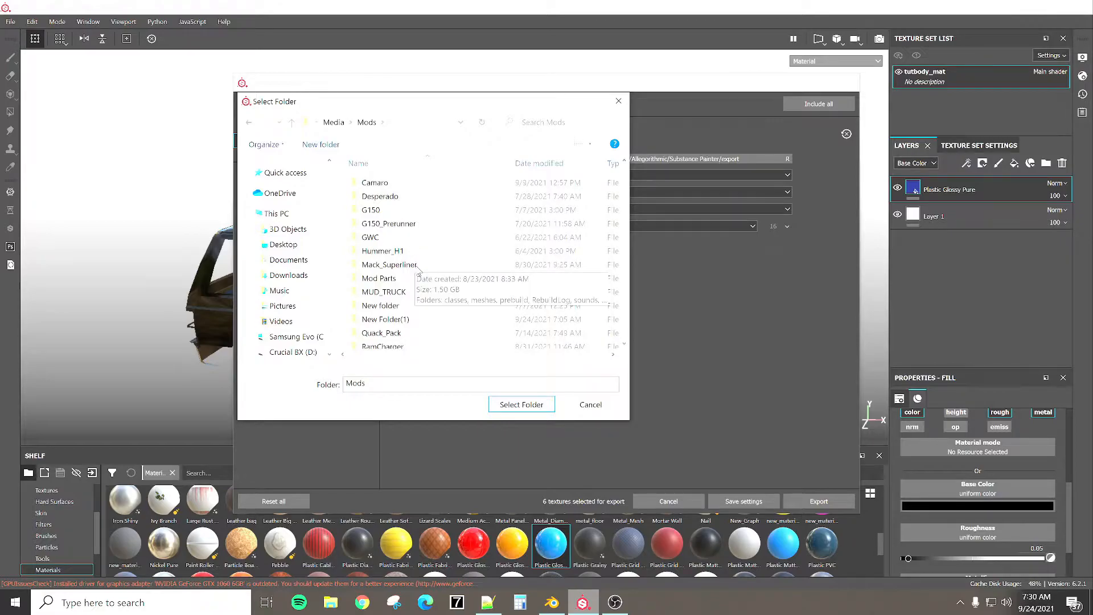
{"action": "scroll", "coordinate": [418, 269], "scroll_direction": "down", "scroll_amount": 2}
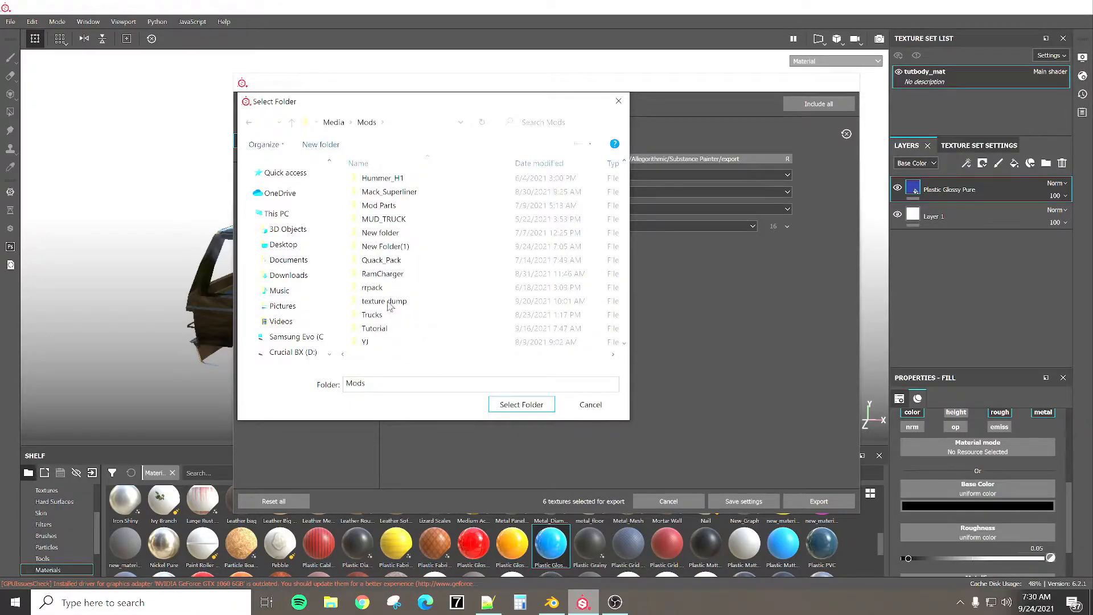
{"action": "double_click", "coordinate": [387, 302]}
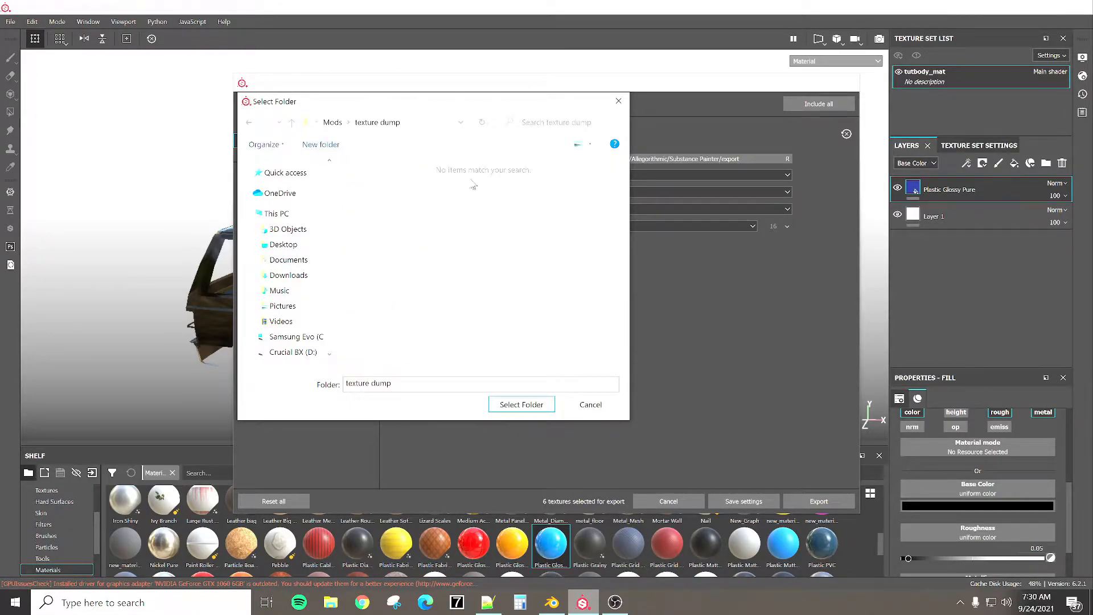
{"action": "left_click", "coordinate": [523, 404]}
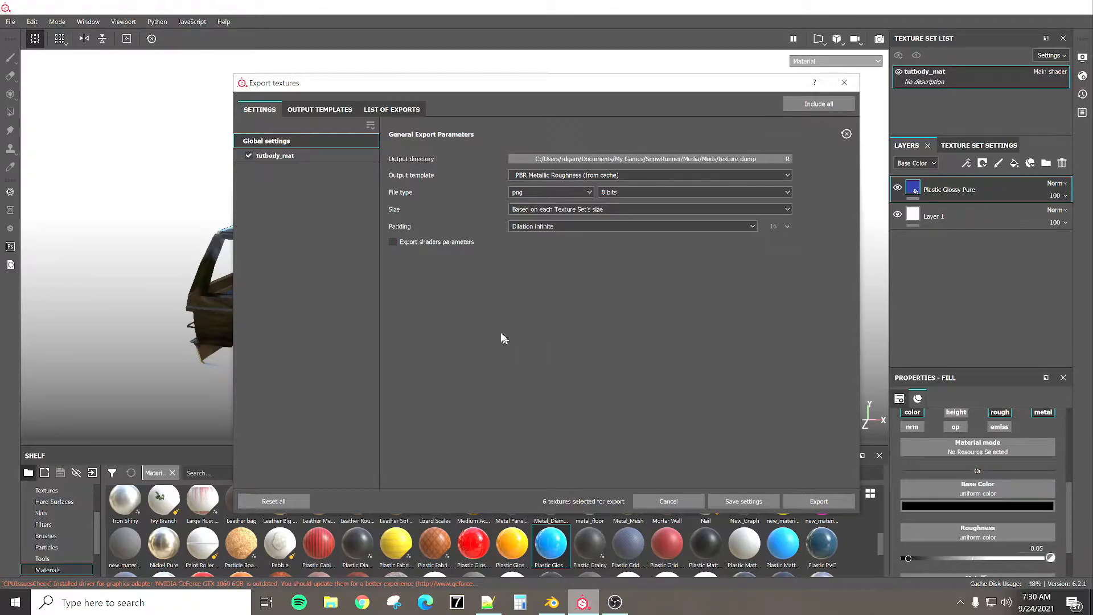
Examine the output maps of the new_export_preset, Snowrunner, Snowrunner_No_EM and Snowrunner_colorchange output templates.
{"action": "left_click", "coordinate": [322, 111]}
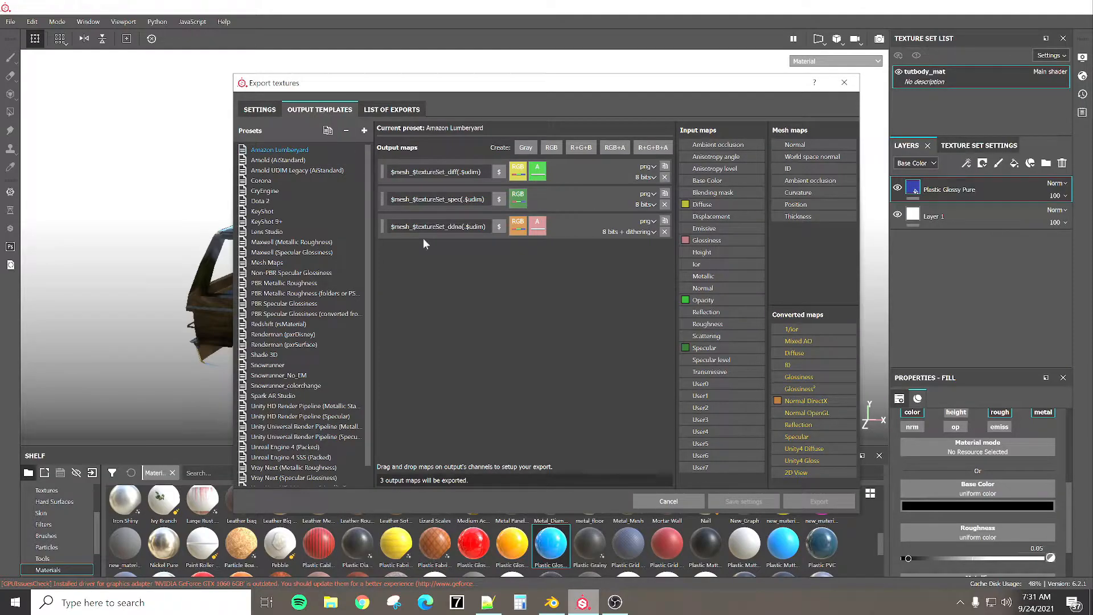
{"action": "scroll", "coordinate": [313, 377], "scroll_direction": "down", "scroll_amount": 1}
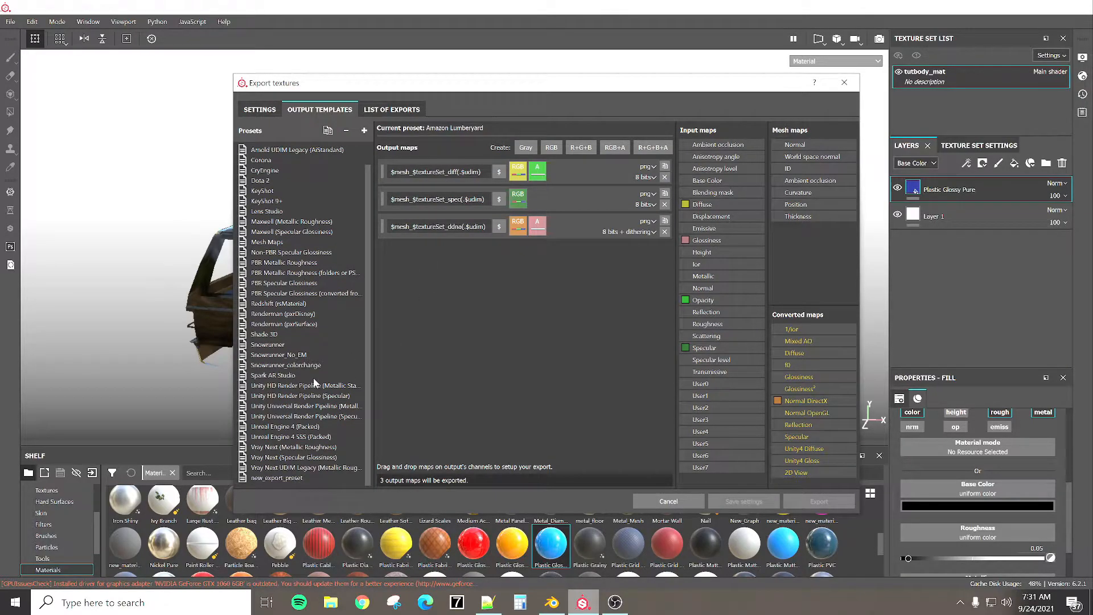
{"action": "left_click", "coordinate": [278, 478]}
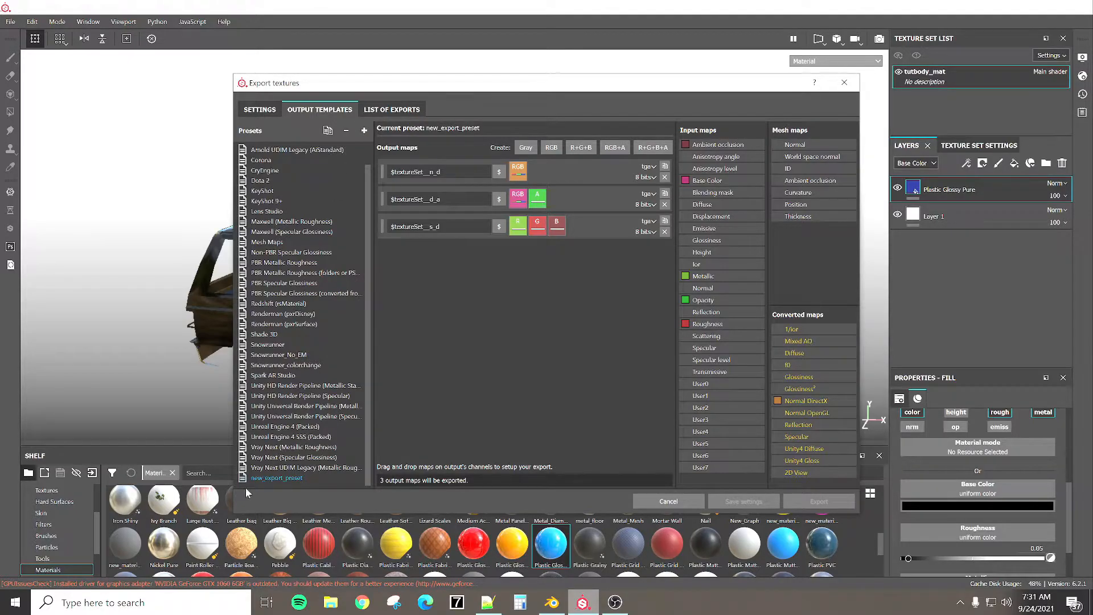
{"action": "right_click", "coordinate": [294, 480]}
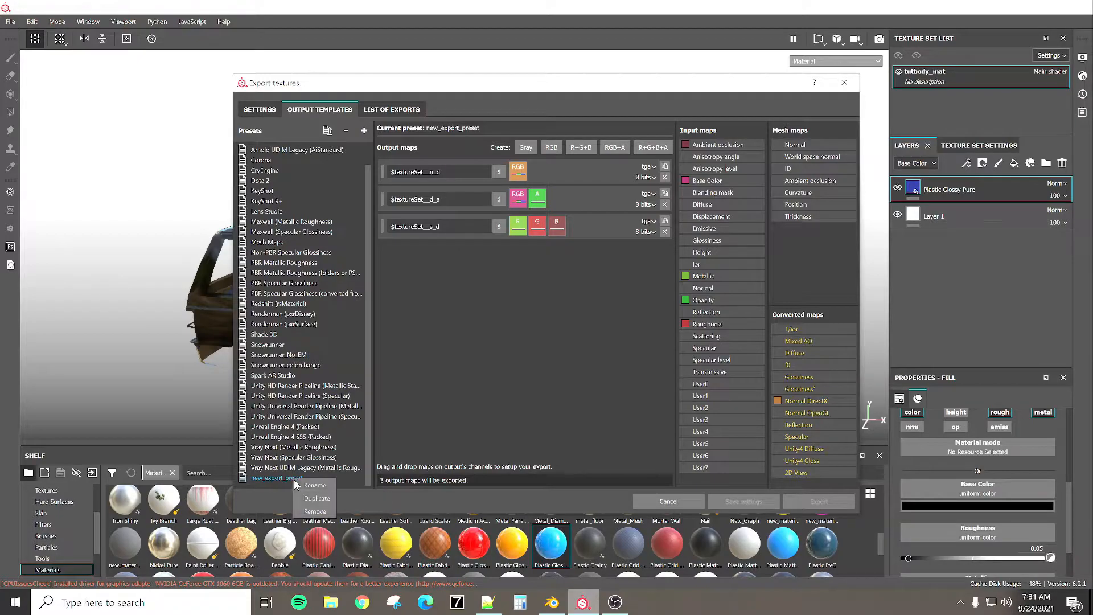
{"action": "left_click", "coordinate": [265, 344]}
{"action": "left_click", "coordinate": [281, 354]}
{"action": "left_click", "coordinate": [292, 365]}
{"action": "left_click", "coordinate": [268, 344]}
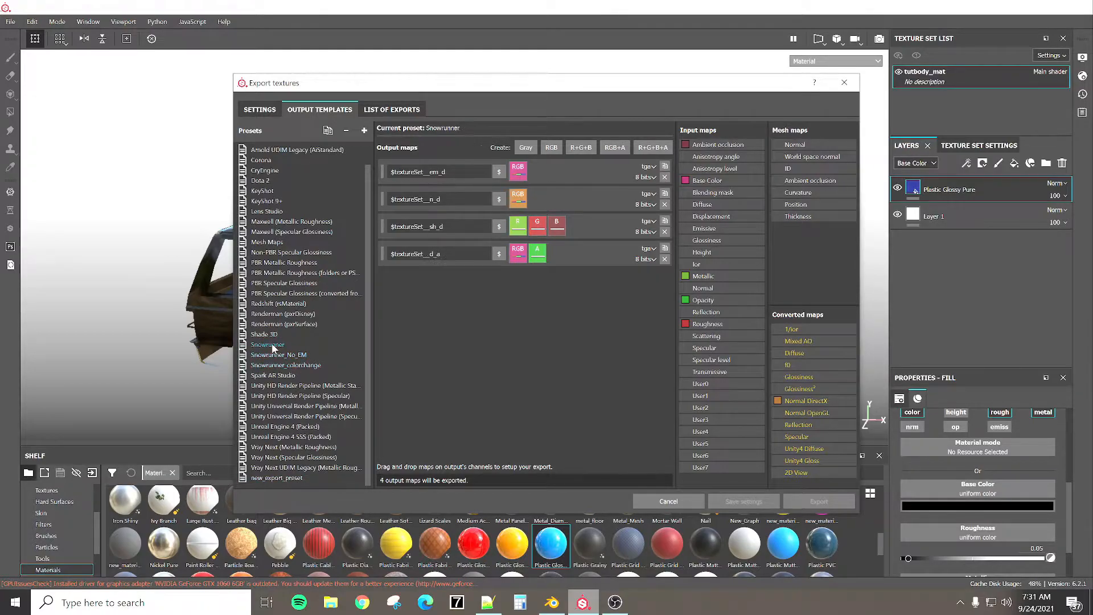
{"action": "left_click", "coordinate": [283, 356]}
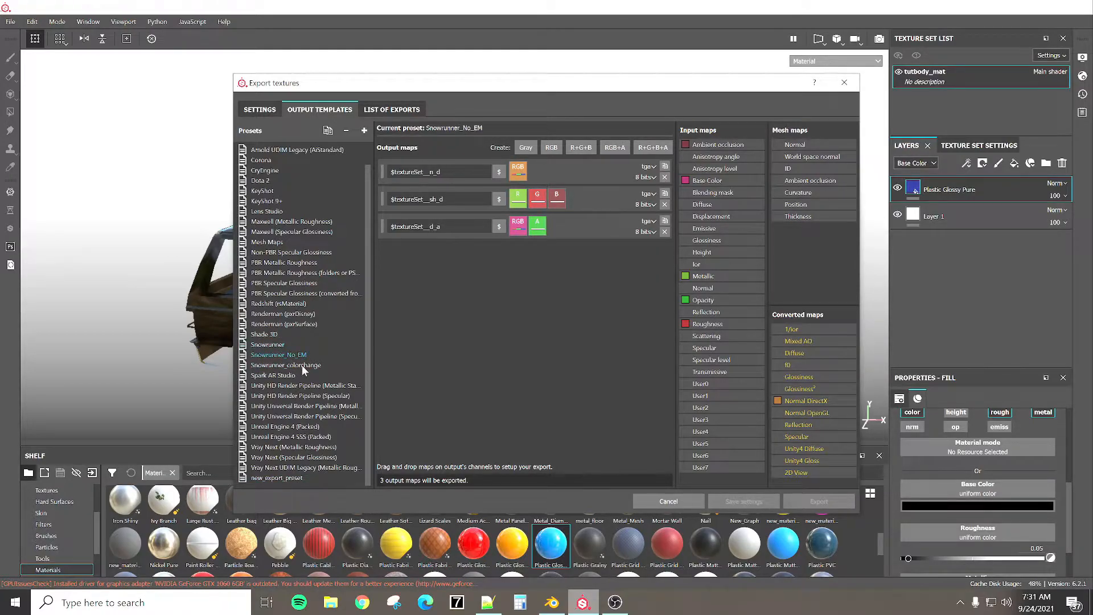
{"action": "left_click", "coordinate": [302, 365]}
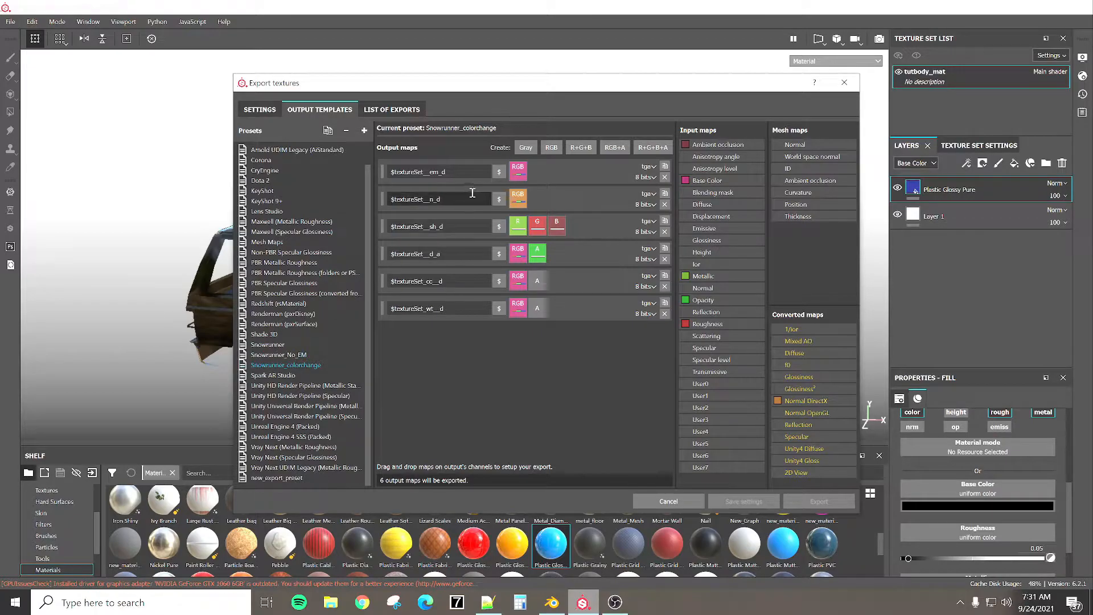
Add an RGB output map named $textureSet__n_d to new_export_preset and assign Normal DirectX to its RGB channels.
{"action": "left_click", "coordinate": [285, 478]}
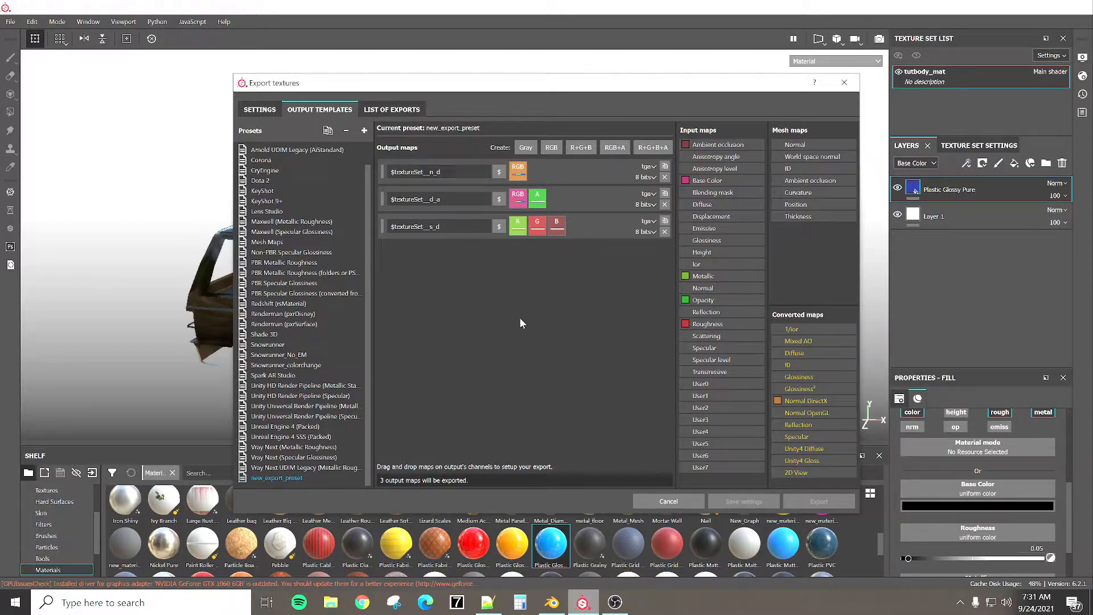
{"action": "left_click", "coordinate": [550, 150]}
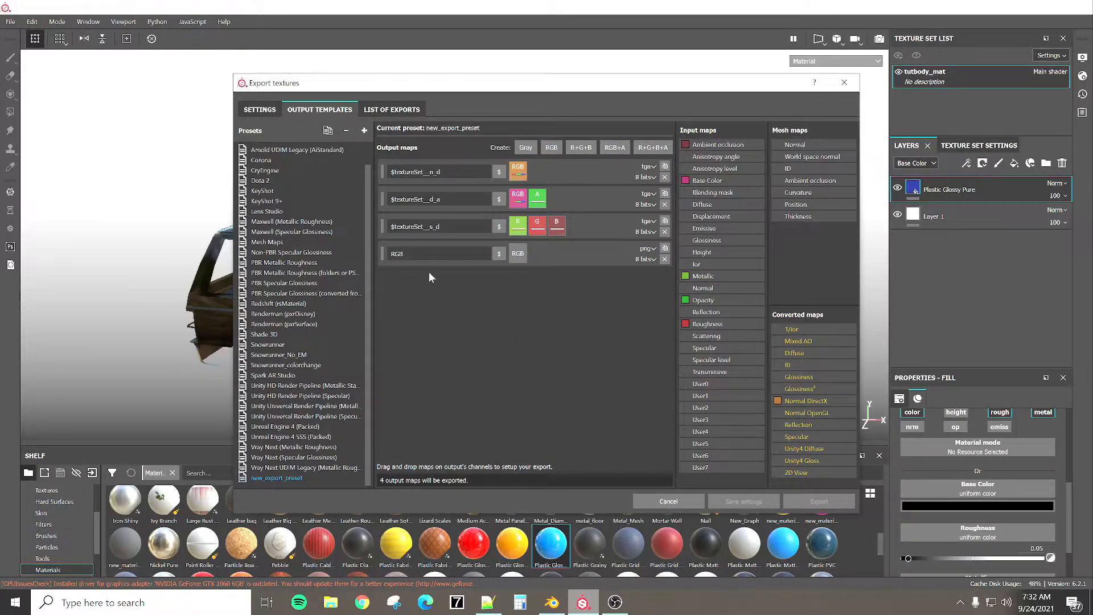
{"action": "left_click", "coordinate": [413, 257]}
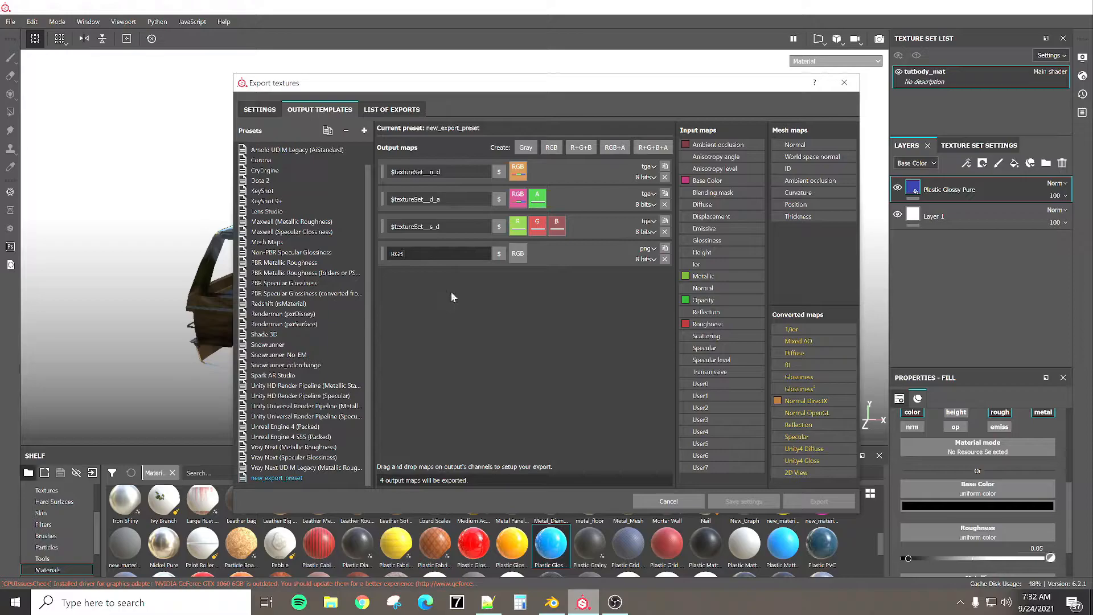
{"action": "key", "text": "BackSpace"}
{"action": "key", "text": "BackSpace"}
{"action": "key", "text": "BackSpace"}
{"action": "type", "text": "$textureSet"}
{"action": "key", "text": "Return"}
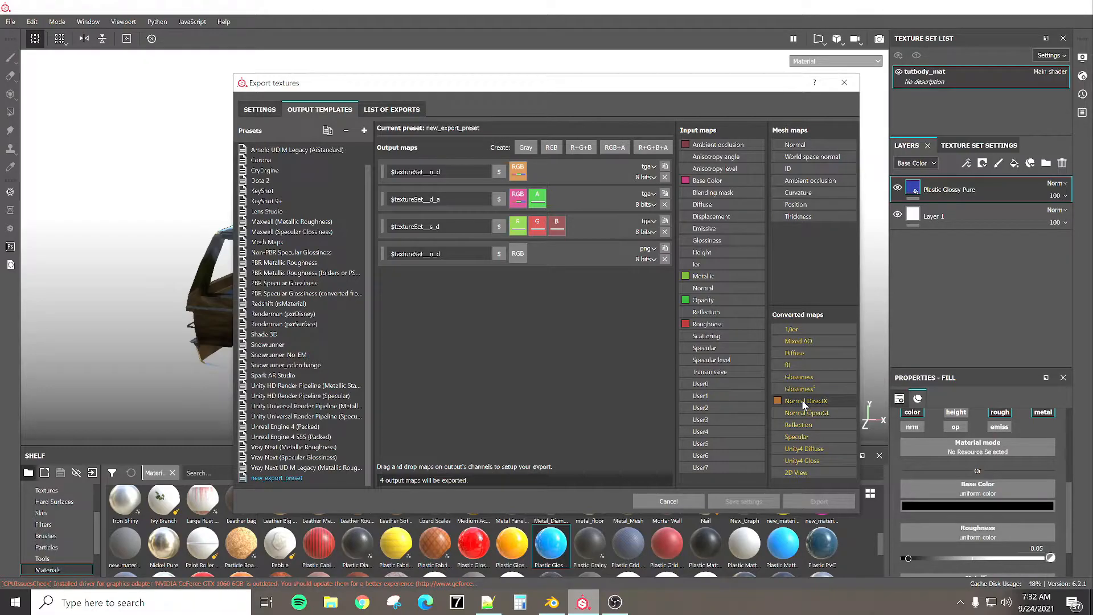
{"action": "left_click_drag", "start_coordinate": [812, 406], "coordinate": [522, 255]}
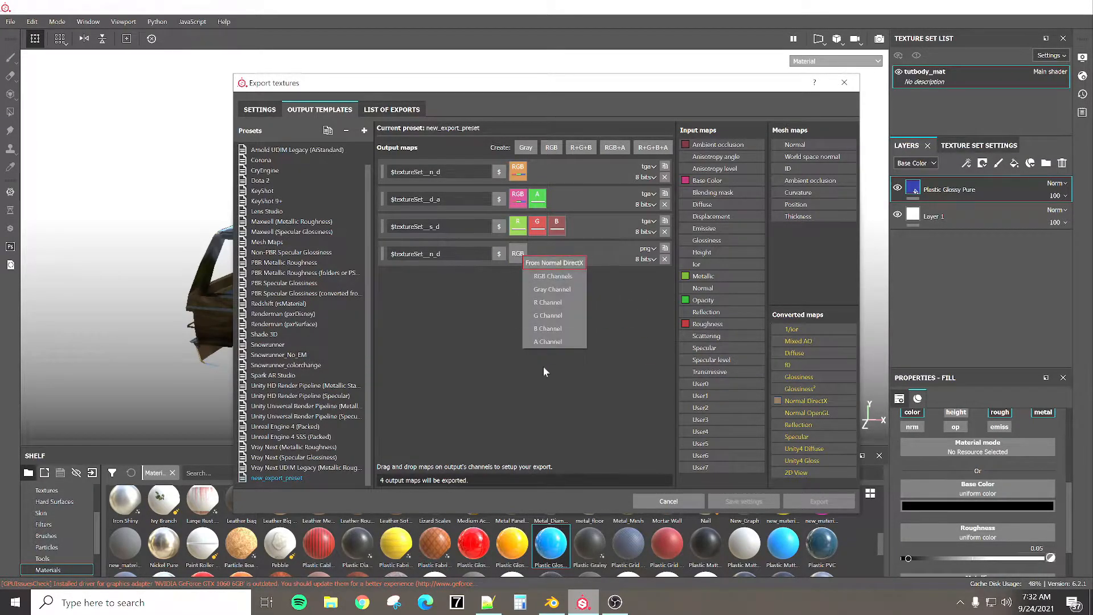
{"action": "left_click", "coordinate": [560, 276]}
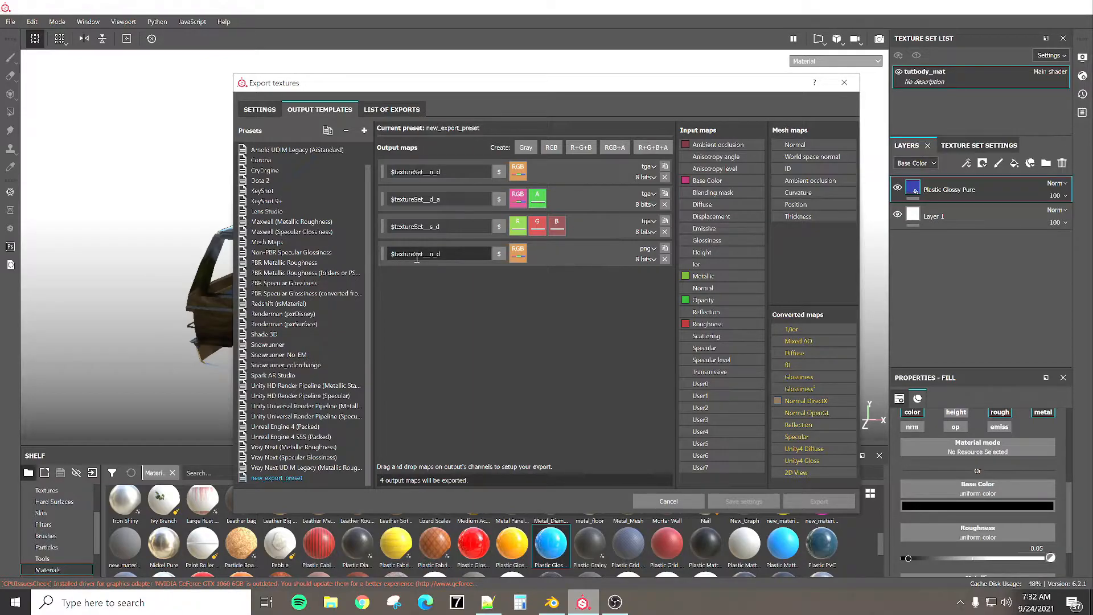
Compare the preset's output map names with the tutbody_mat texture paths in tutorial.xml in Notepad++.
{"action": "left_click_drag", "start_coordinate": [390, 254], "coordinate": [424, 255]}
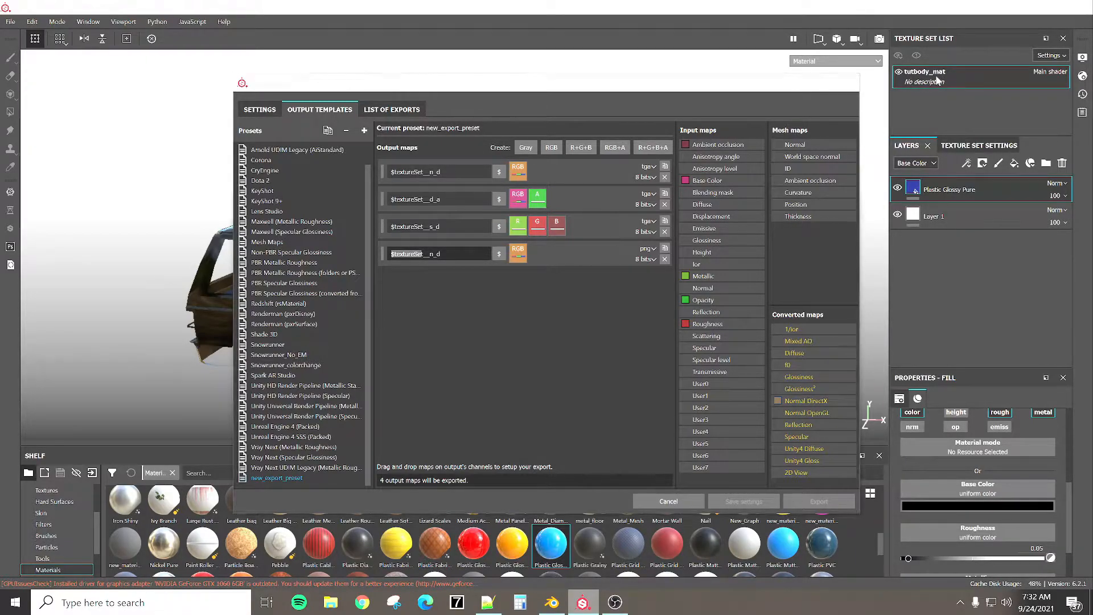
{"action": "left_click", "coordinate": [488, 602]}
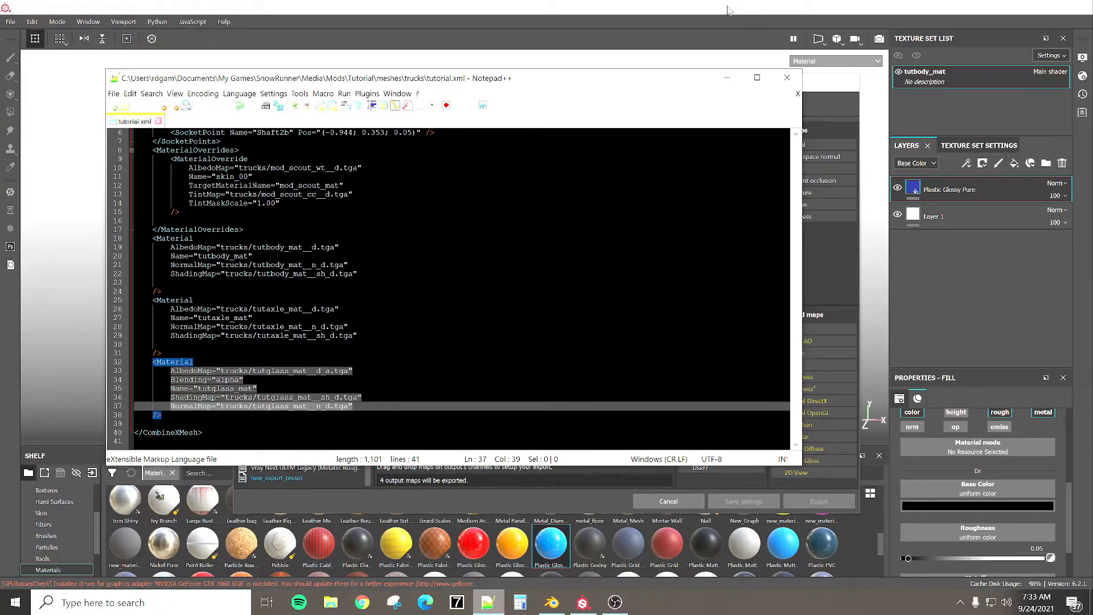
{"action": "left_click_drag", "start_coordinate": [252, 248], "coordinate": [277, 249]}
{"action": "left_click", "coordinate": [359, 283]}
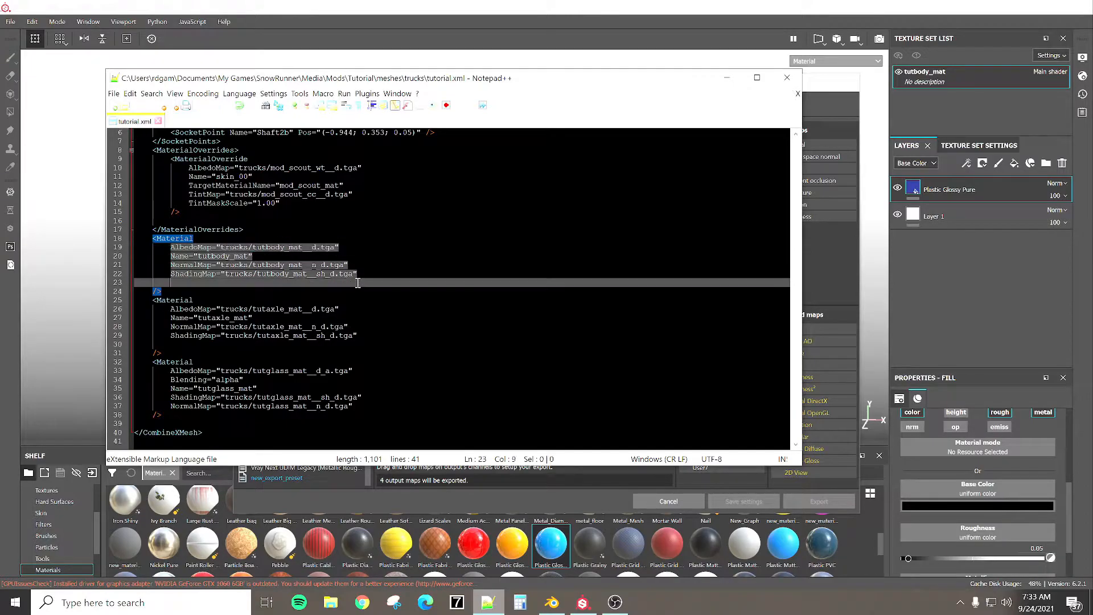
{"action": "left_click", "coordinate": [587, 17]}
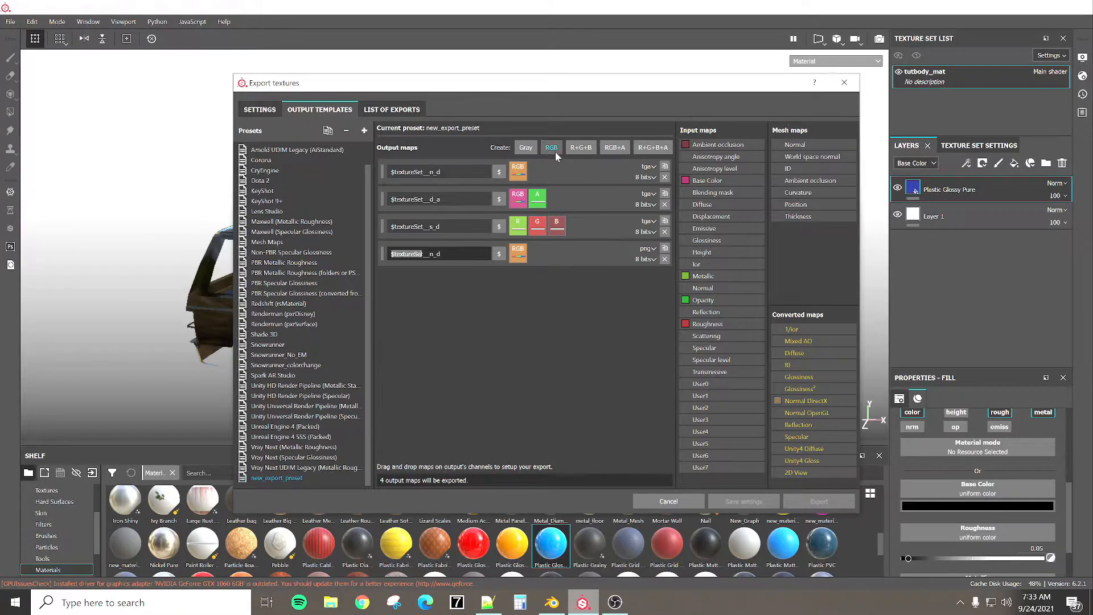
{"action": "left_click", "coordinate": [433, 200]}
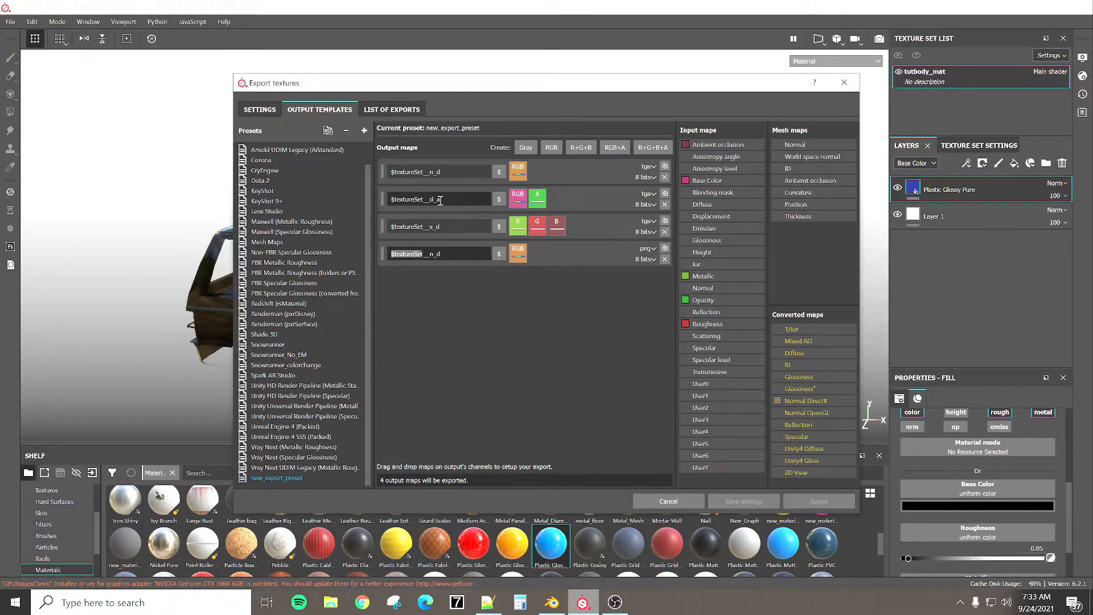
Switch to Notepad++ and change the tutbody_mat AlbedoMap path in tutorial.xml to trucks/tutbody_mat__d_a.tga.
{"action": "key", "text": "alt+Tab"}
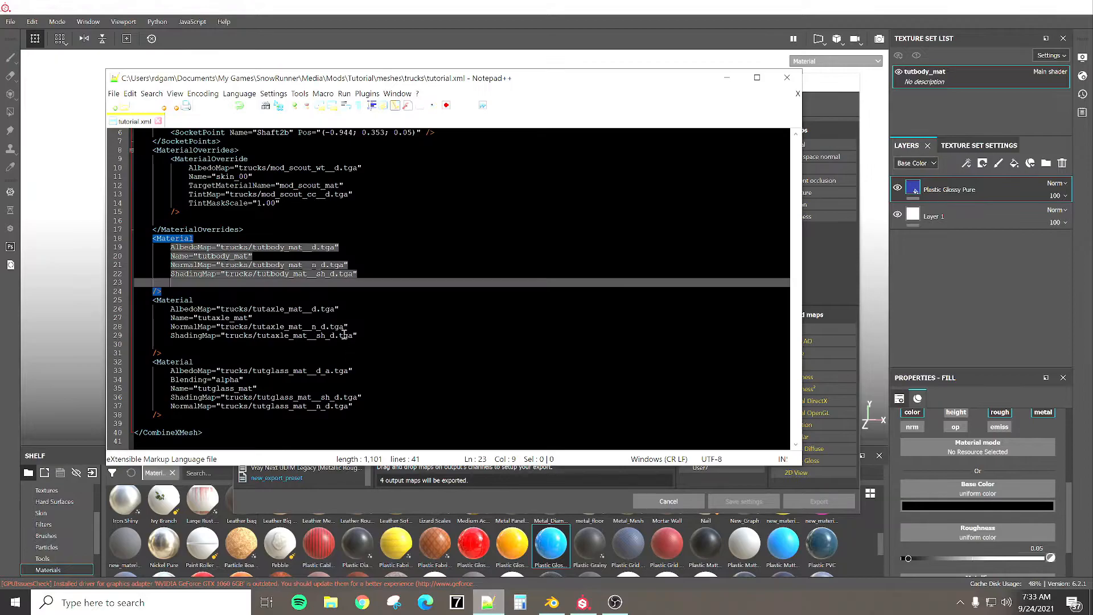
{"action": "left_click", "coordinate": [316, 309]}
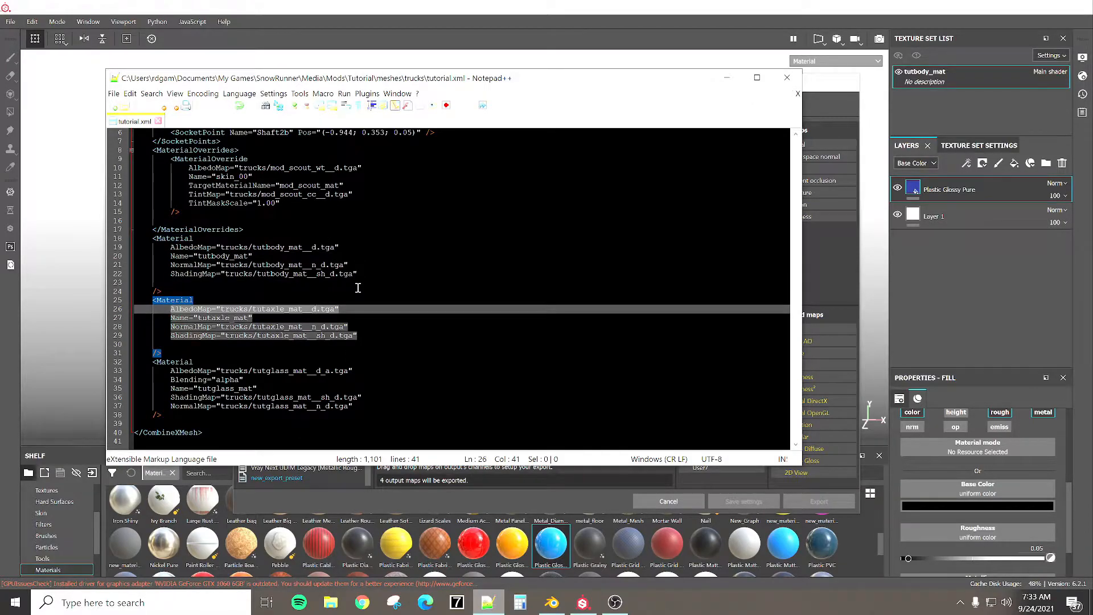
{"action": "left_click", "coordinate": [320, 247]}
{"action": "type", "text": "_a"}
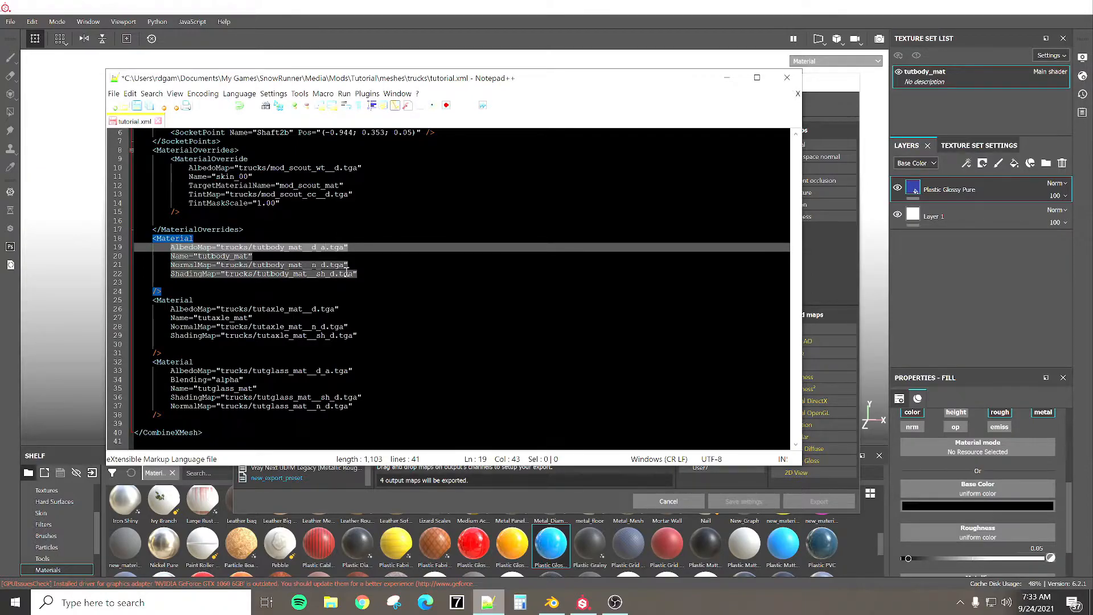
Change the tutaxle_mat AlbedoMap path in tutorial.xml to trucks/tutaxle_mat__d_a.tga.
{"action": "left_click", "coordinate": [317, 309]}
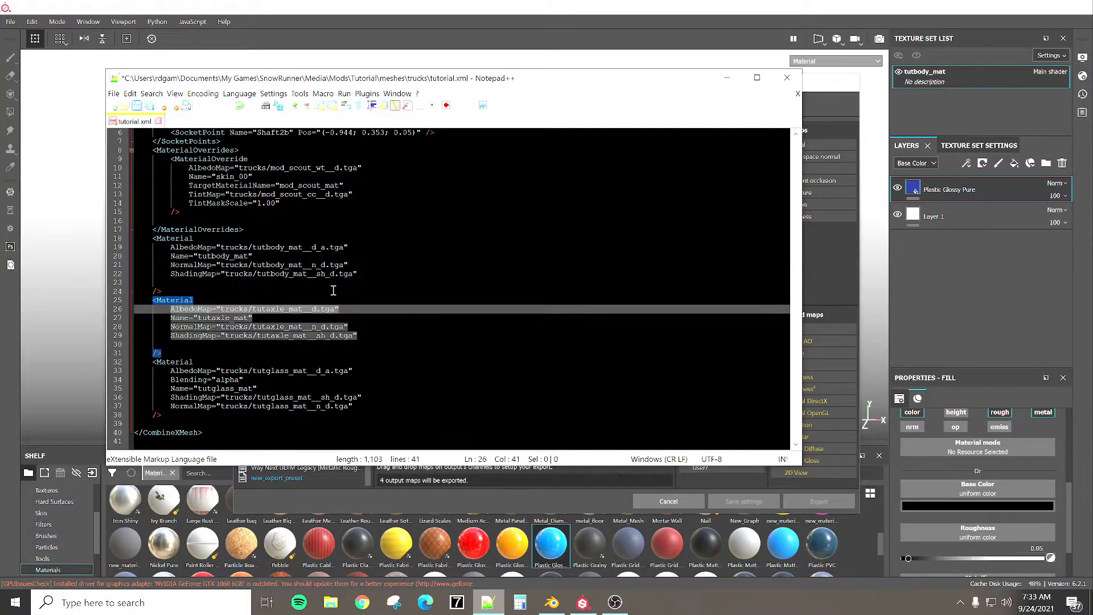
{"action": "type", "text": "_a"}
{"action": "left_click", "coordinate": [333, 291]}
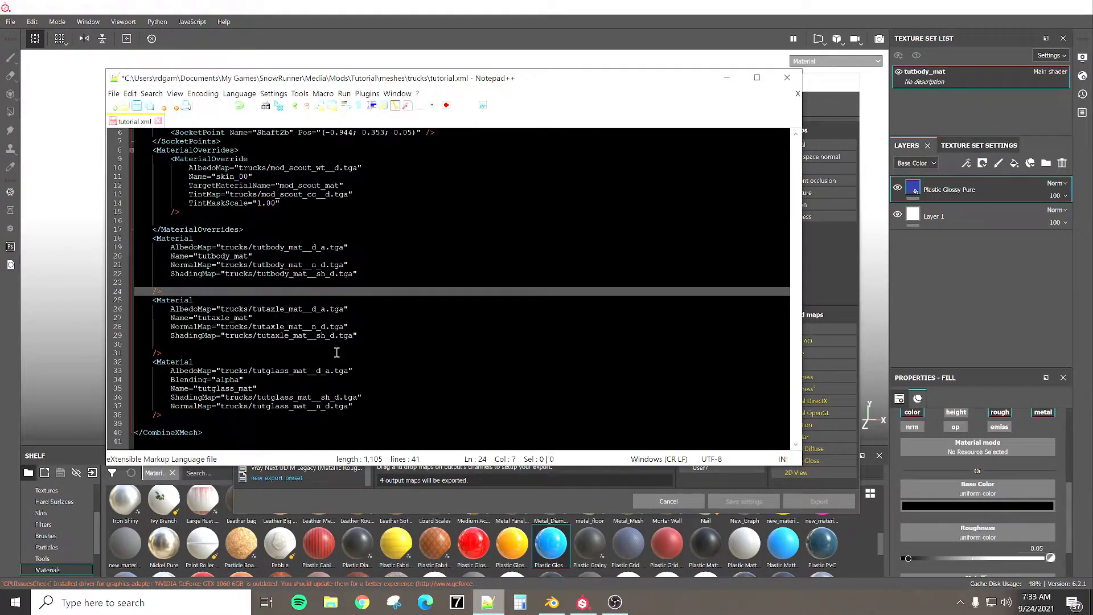
{"action": "scroll", "coordinate": [321, 300], "scroll_direction": "up", "scroll_amount": 1}
{"action": "scroll", "coordinate": [322, 300], "scroll_direction": "up", "scroll_amount": 1}
{"action": "scroll", "coordinate": [322, 300], "scroll_direction": "down", "scroll_amount": 1}
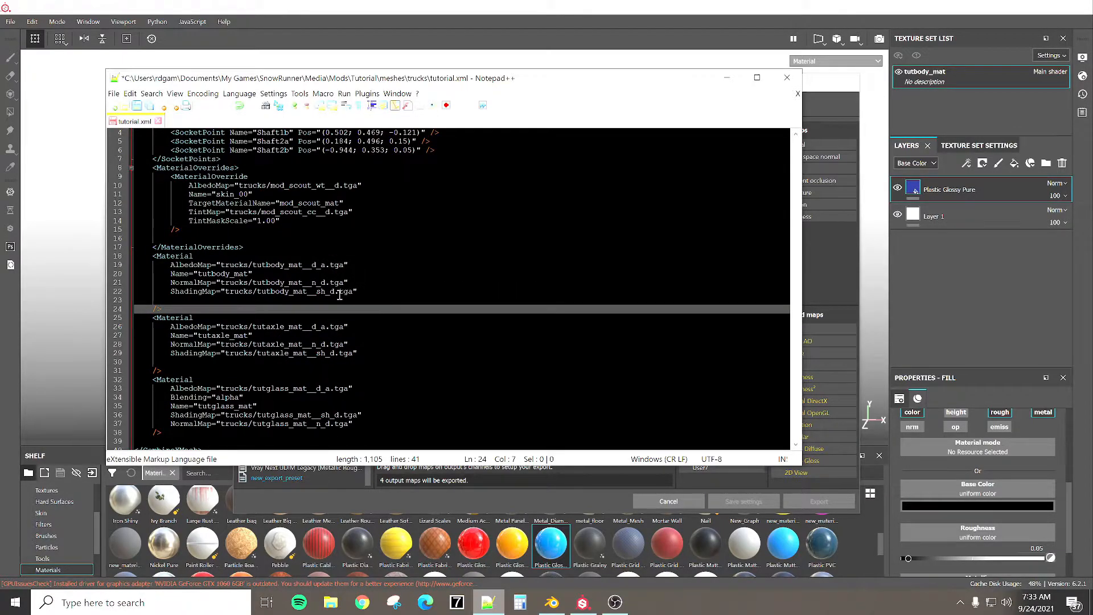
Switch to Substance Painter and add an RGB+A output map with Base Color in its RGB channels and grayscale Opacity in its alpha.
{"action": "left_click", "coordinate": [822, 7]}
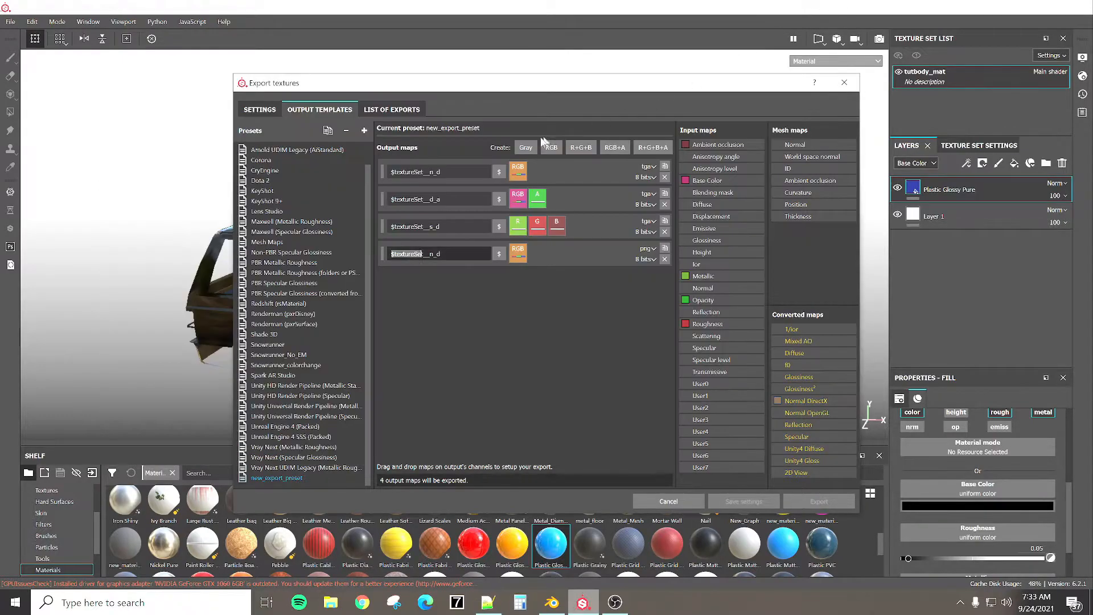
{"action": "left_click", "coordinate": [613, 150]}
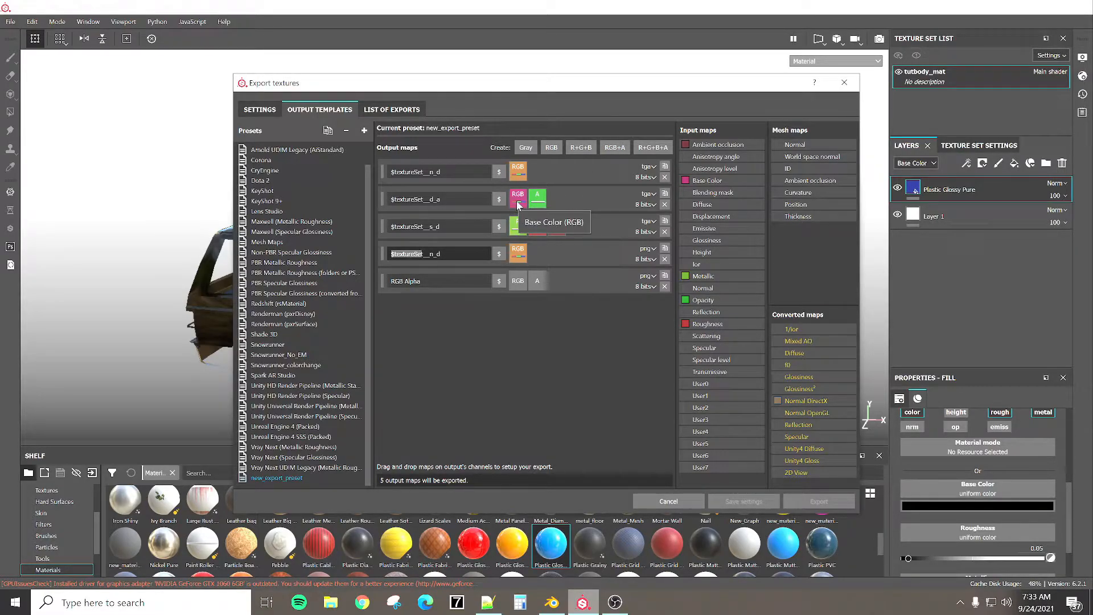
{"action": "left_click_drag", "start_coordinate": [701, 180], "coordinate": [524, 283]}
{"action": "left_click_drag", "start_coordinate": [520, 283], "coordinate": [519, 284]}
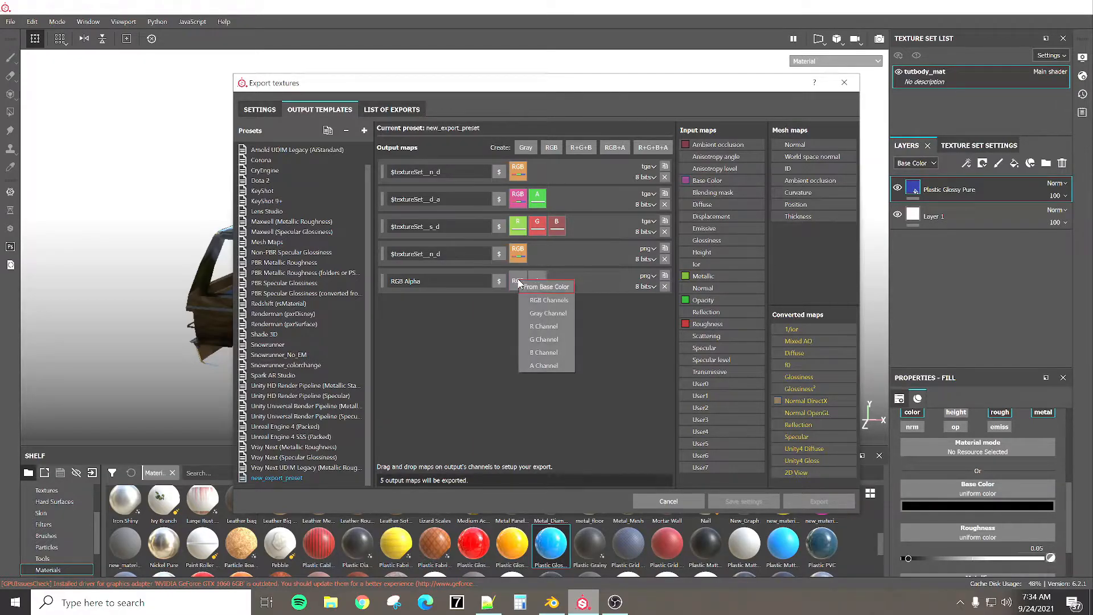
{"action": "left_click", "coordinate": [550, 300]}
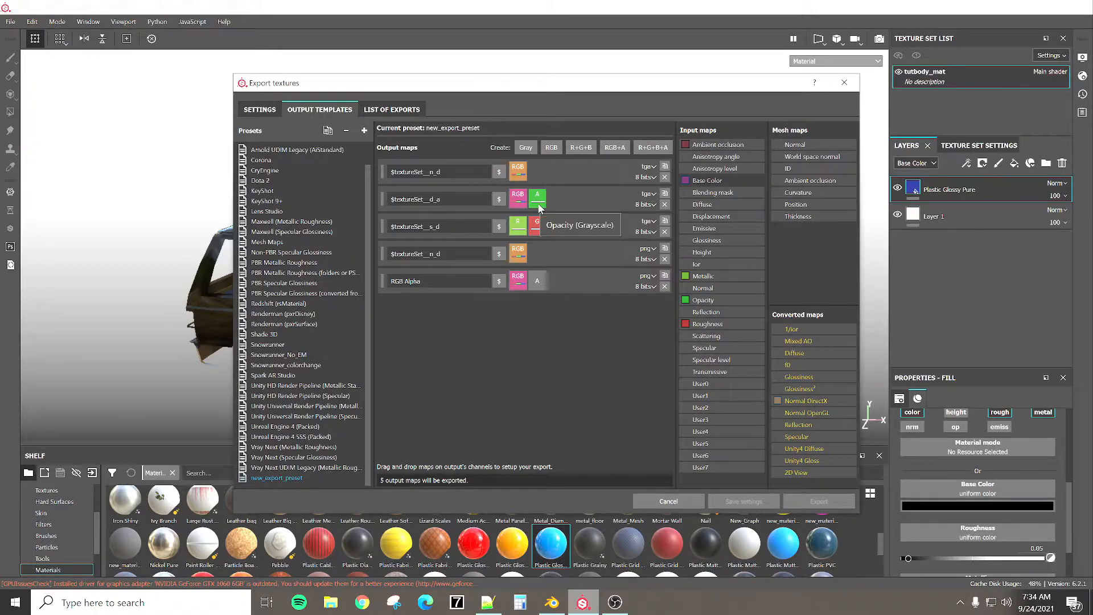
{"action": "left_click_drag", "start_coordinate": [705, 303], "coordinate": [541, 285]}
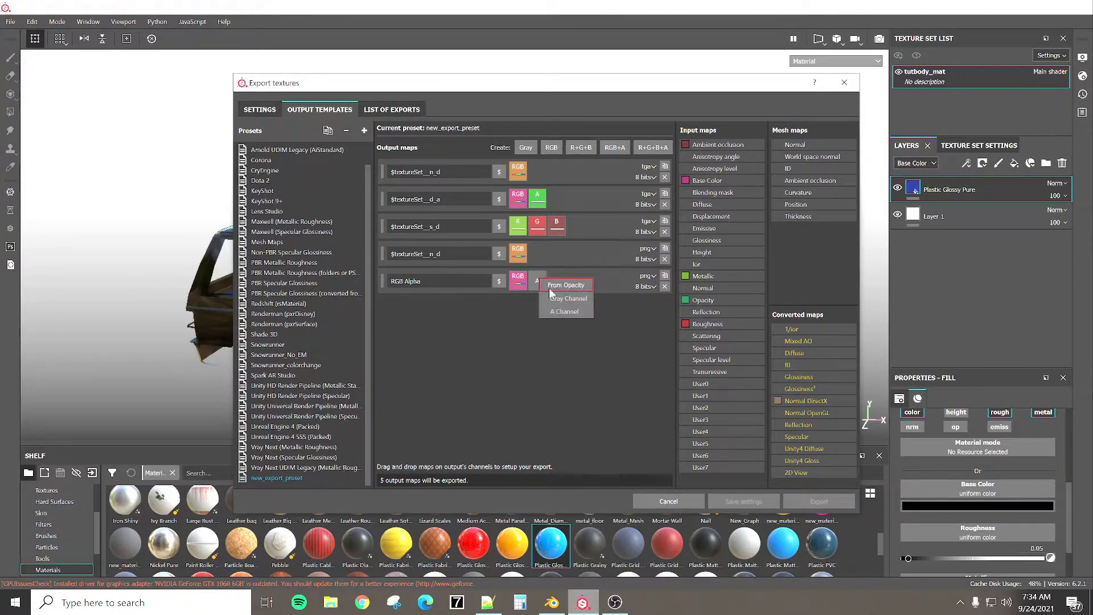
{"action": "left_click", "coordinate": [571, 301]}
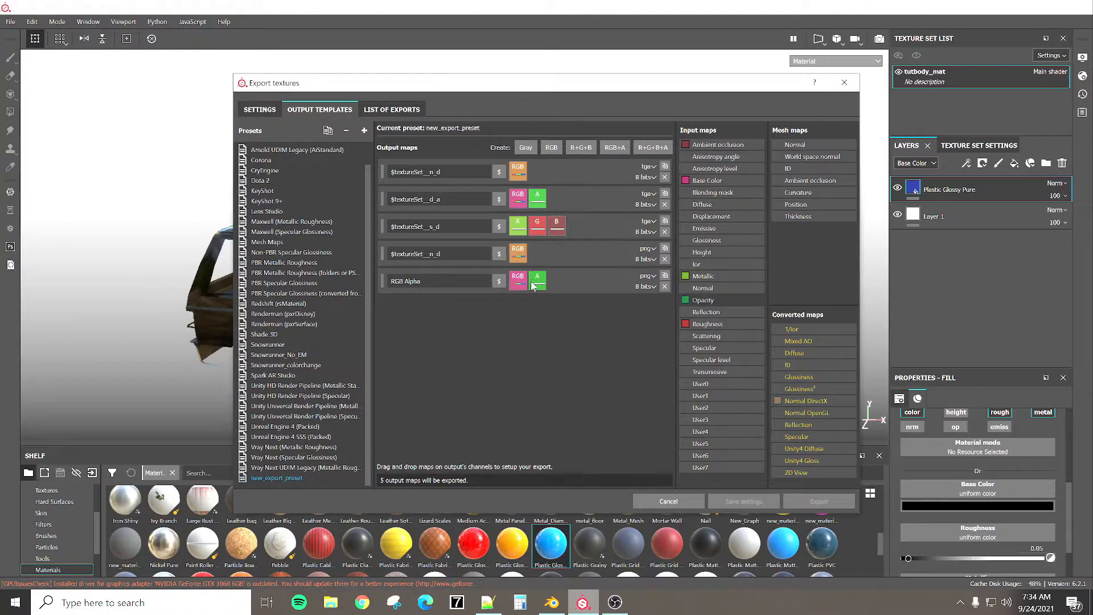
Rename the new RGB Alpha output map as $textureSet__d_a.
{"action": "left_click", "coordinate": [416, 280]}
{"action": "left_click_drag", "start_coordinate": [433, 281], "coordinate": [408, 285]}
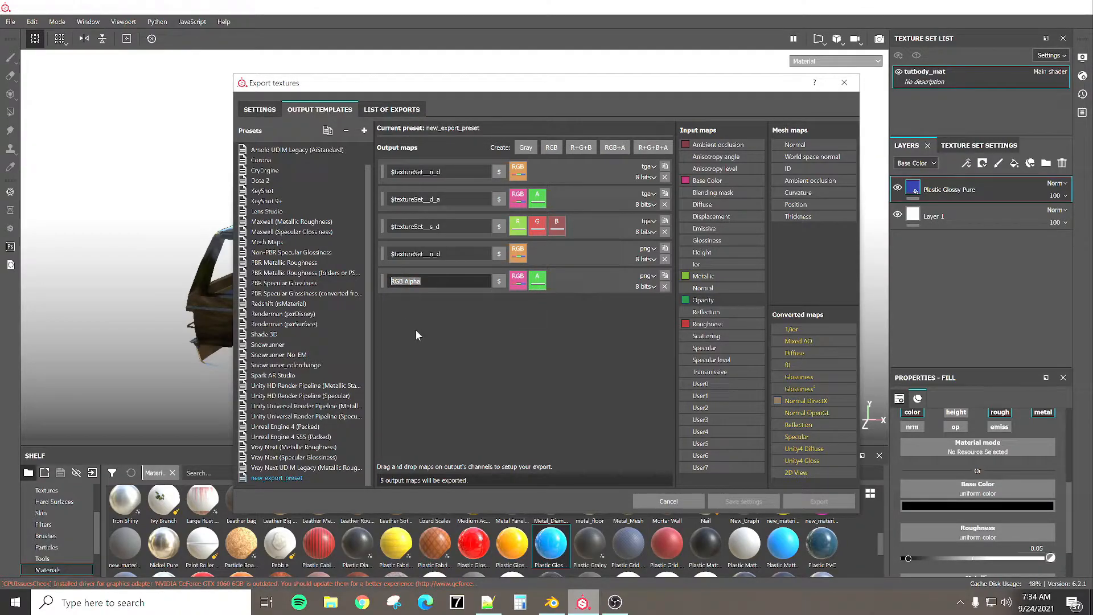
{"action": "key", "text": "BackSpace"}
{"action": "type", "text": "$textureSet__d_a"}
{"action": "left_click", "coordinate": [422, 171]}
{"action": "left_click", "coordinate": [422, 226]}
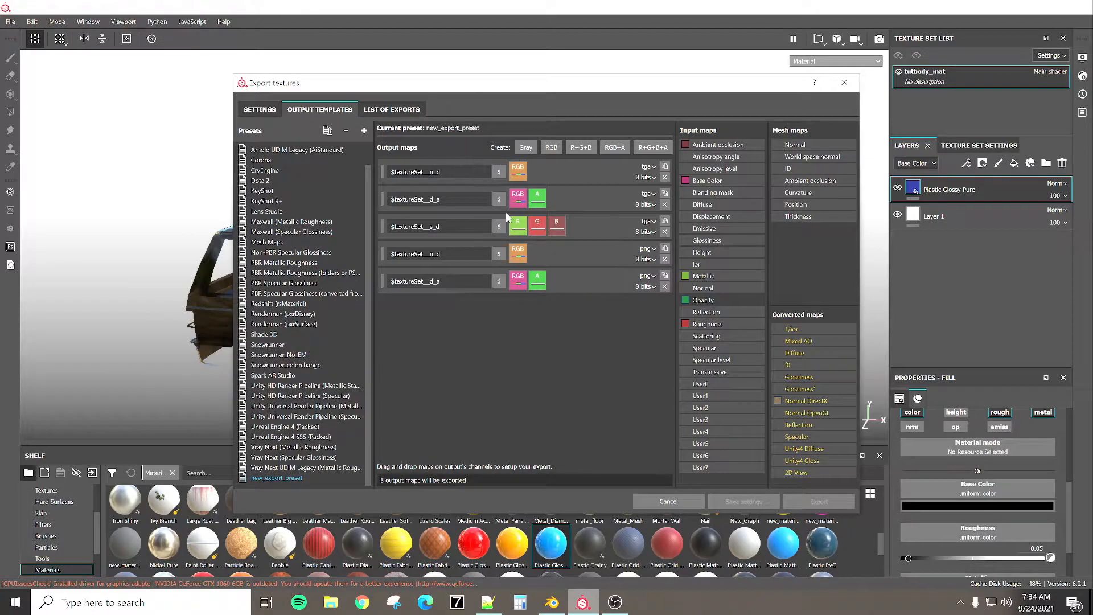
Add an R+G+B output map with grayscale Metallic in red, Roughness in green and Ambient occlusion in blue.
{"action": "left_click", "coordinate": [582, 147]}
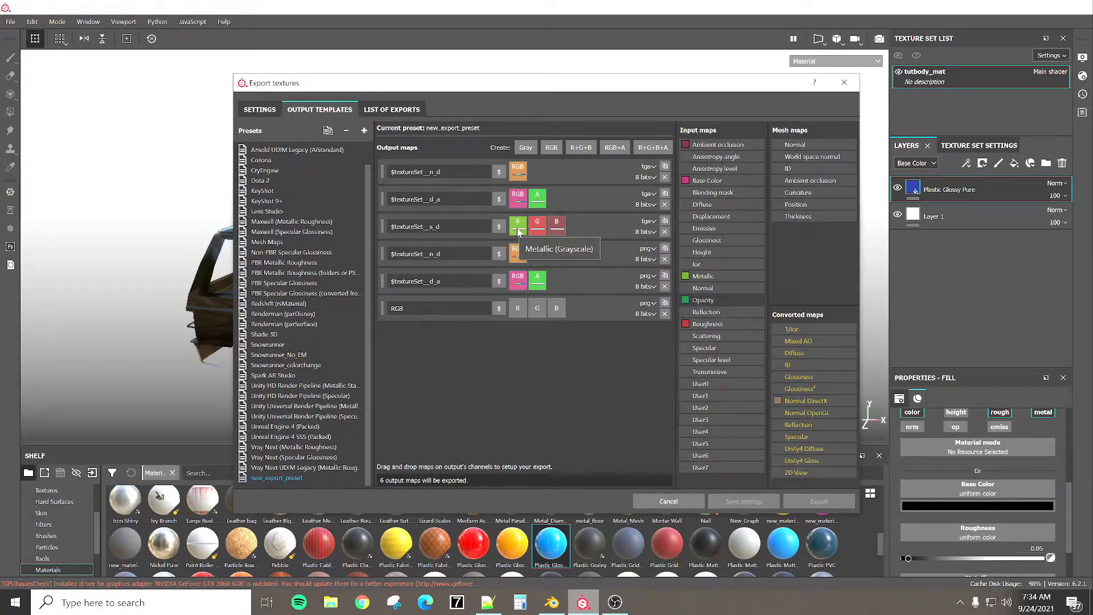
{"action": "left_click_drag", "start_coordinate": [703, 277], "coordinate": [522, 312]}
{"action": "left_click", "coordinate": [552, 326]}
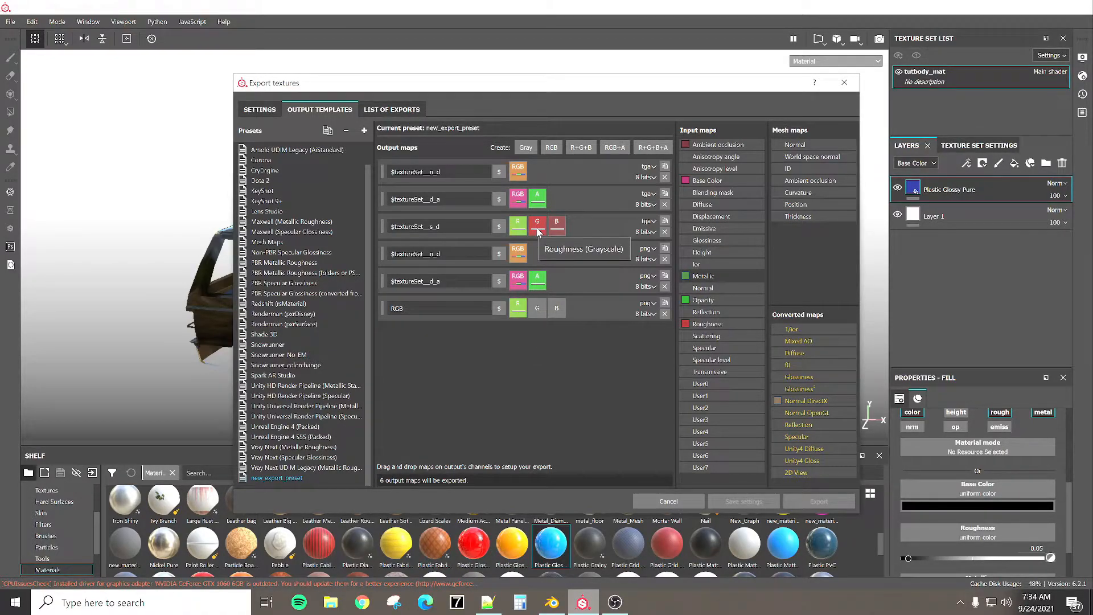
{"action": "left_click_drag", "start_coordinate": [708, 324], "coordinate": [538, 312]}
{"action": "left_click", "coordinate": [566, 331]}
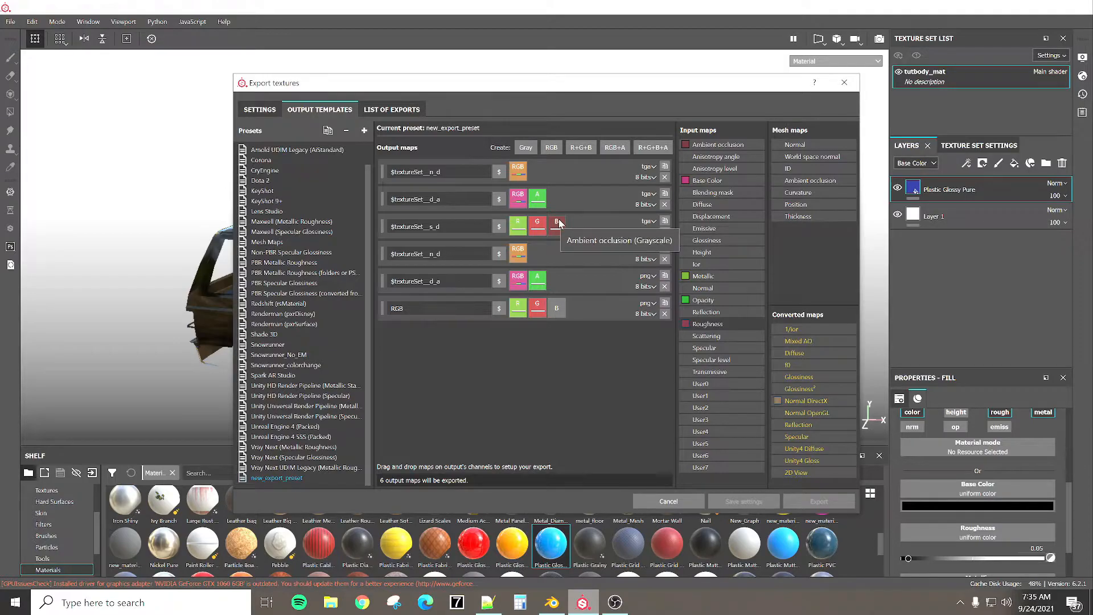
{"action": "left_click_drag", "start_coordinate": [718, 145], "coordinate": [558, 304]}
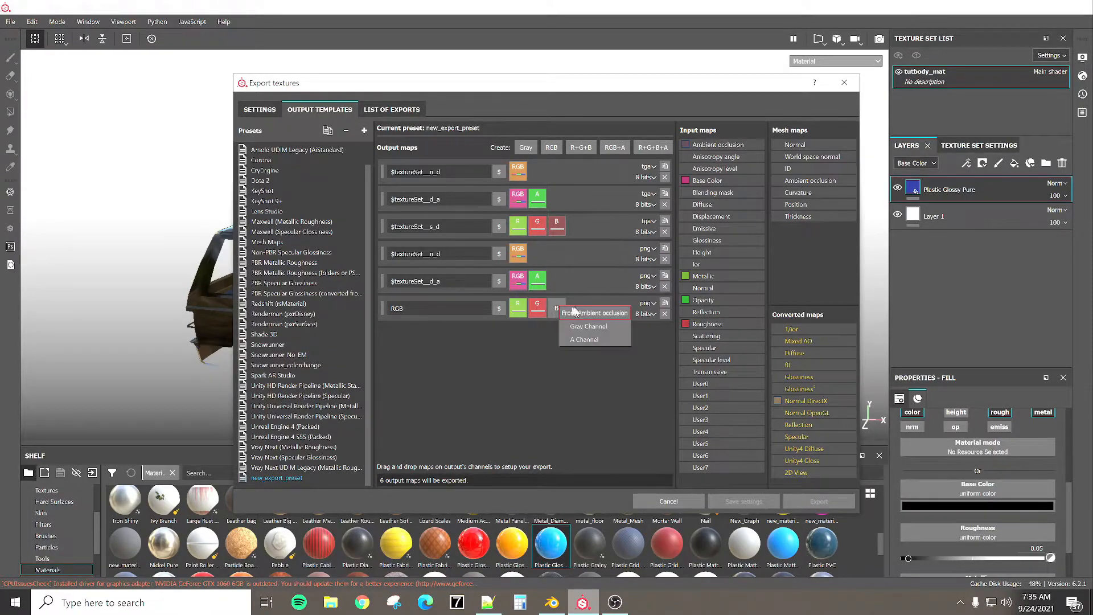
{"action": "left_click", "coordinate": [596, 326]}
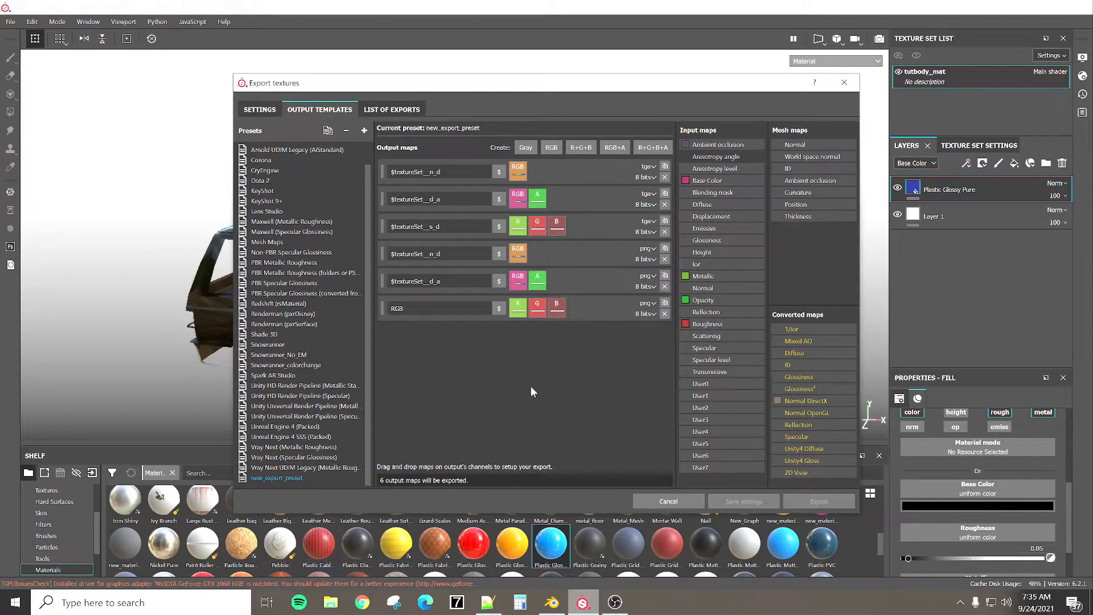
Rename the new R+G+B output map as $textureSet__s_d.
{"action": "left_click", "coordinate": [432, 308]}
{"action": "key", "text": "BackSpace"}
{"action": "key", "text": "BackSpace"}
{"action": "key", "text": "BackSpace"}
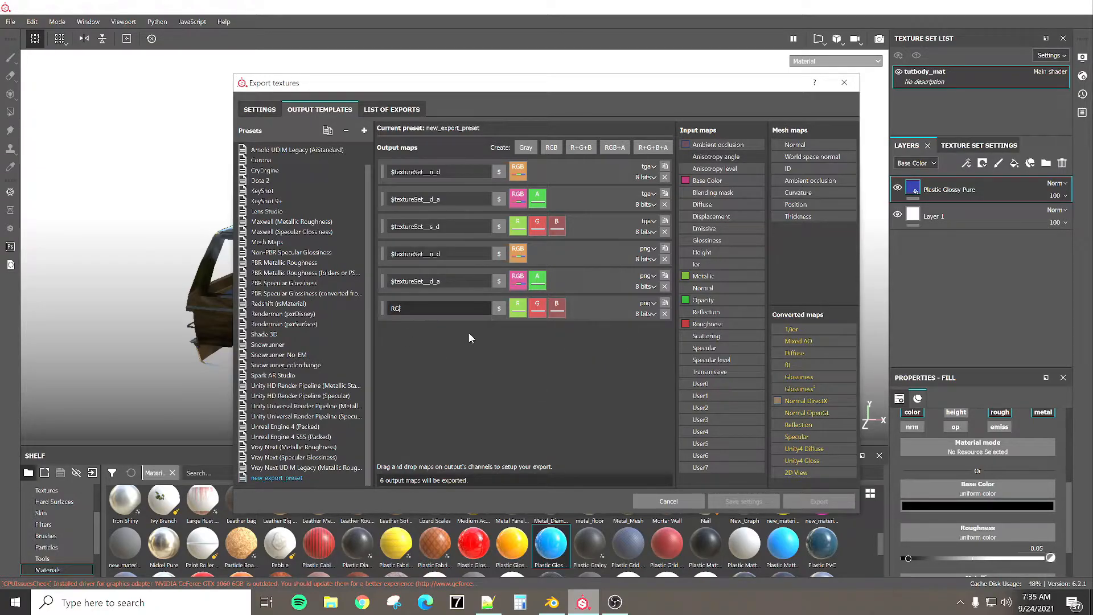
{"action": "type", "text": "$"}
{"action": "type", "text": "textuire"}
{"action": "type", "text": "reSet"}
{"action": "left_click", "coordinate": [423, 256]}
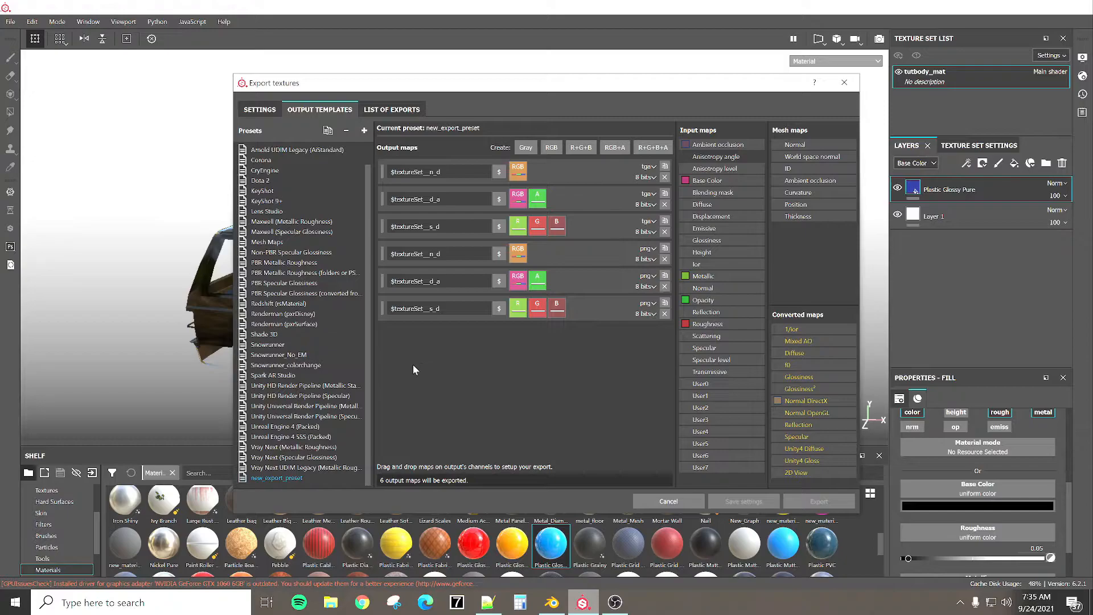
Check the Snowrunner and Snowrunner_No_EM templates, and set the file type of the three added new_export_preset maps to tga.
{"action": "left_click", "coordinate": [279, 345]}
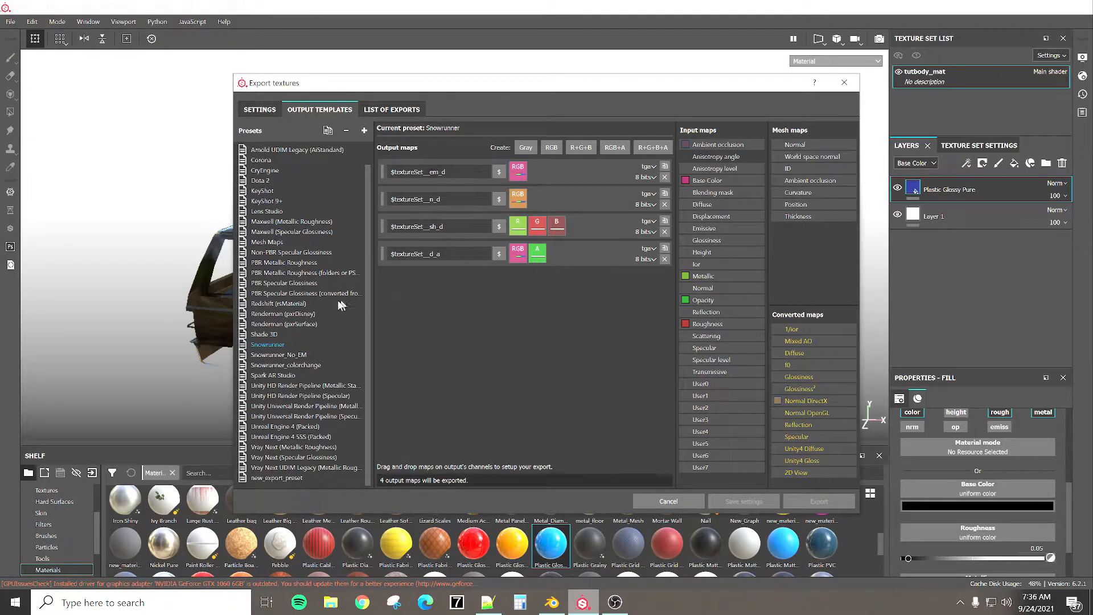
{"action": "left_click", "coordinate": [294, 356]}
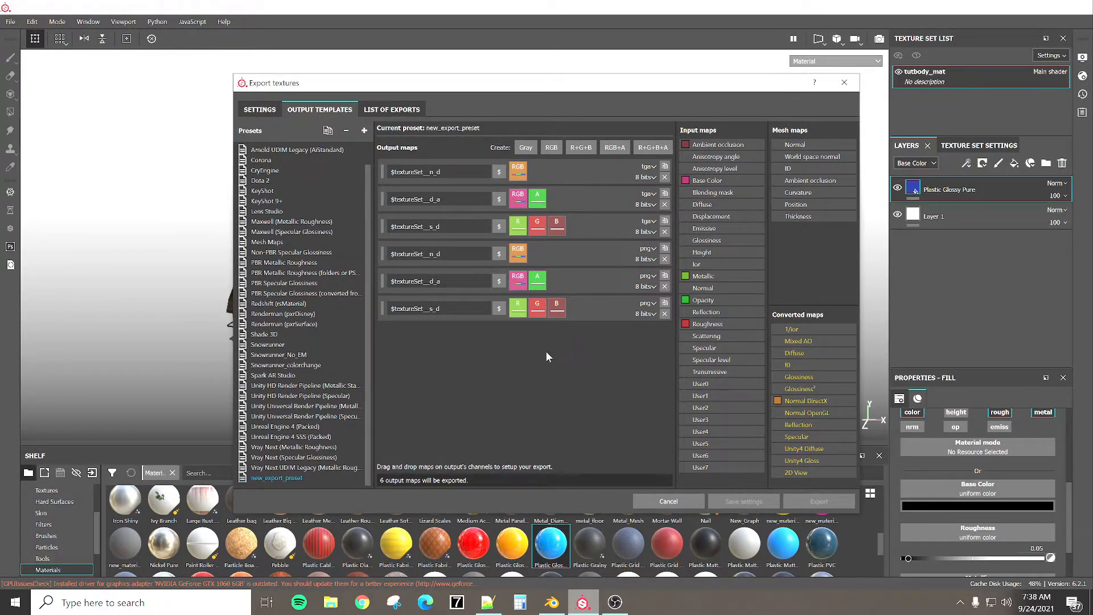
{"action": "left_click", "coordinate": [655, 249]}
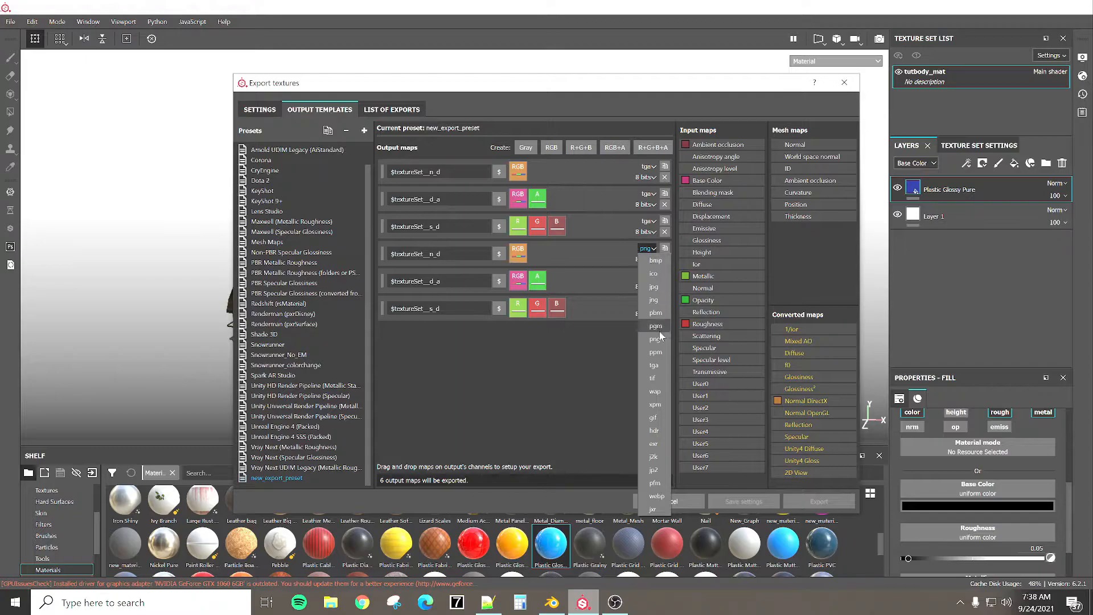
{"action": "left_click", "coordinate": [656, 365]}
{"action": "left_click", "coordinate": [654, 273]}
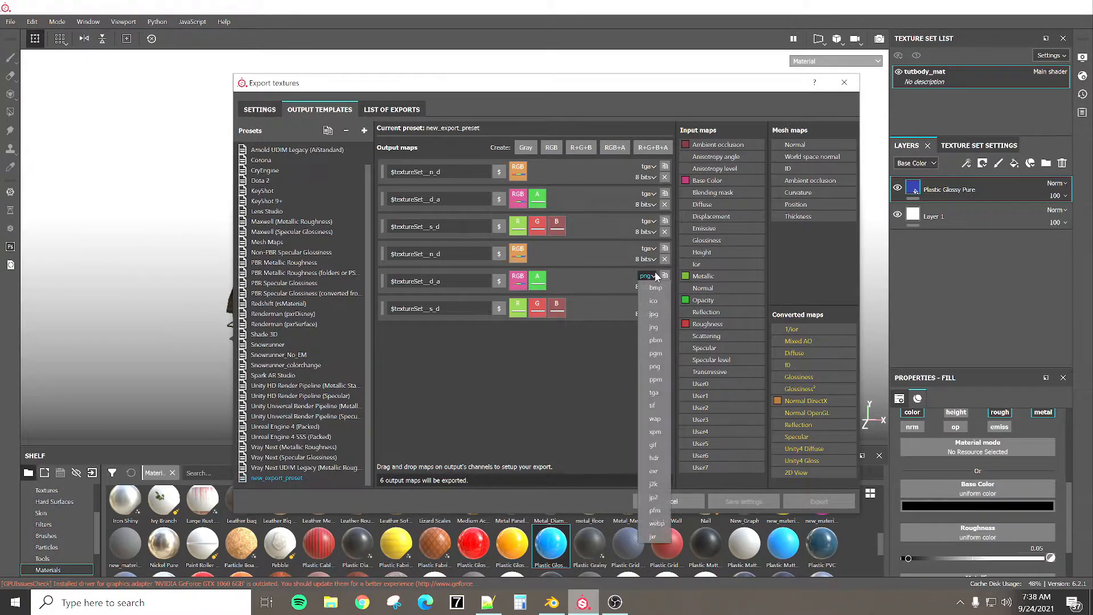
{"action": "left_click", "coordinate": [659, 393]}
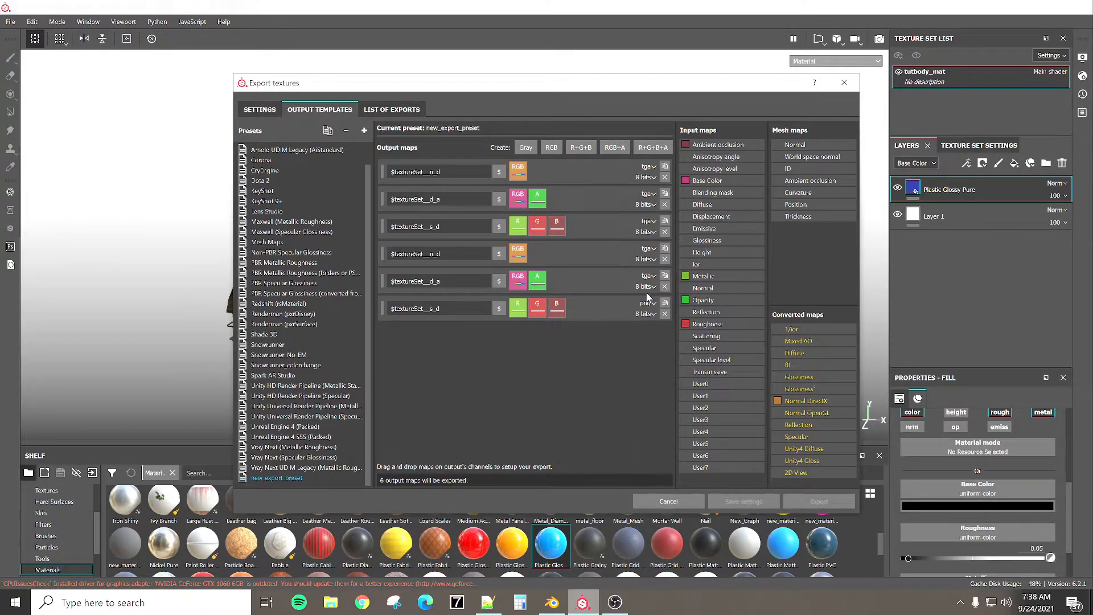
{"action": "left_click", "coordinate": [655, 308]}
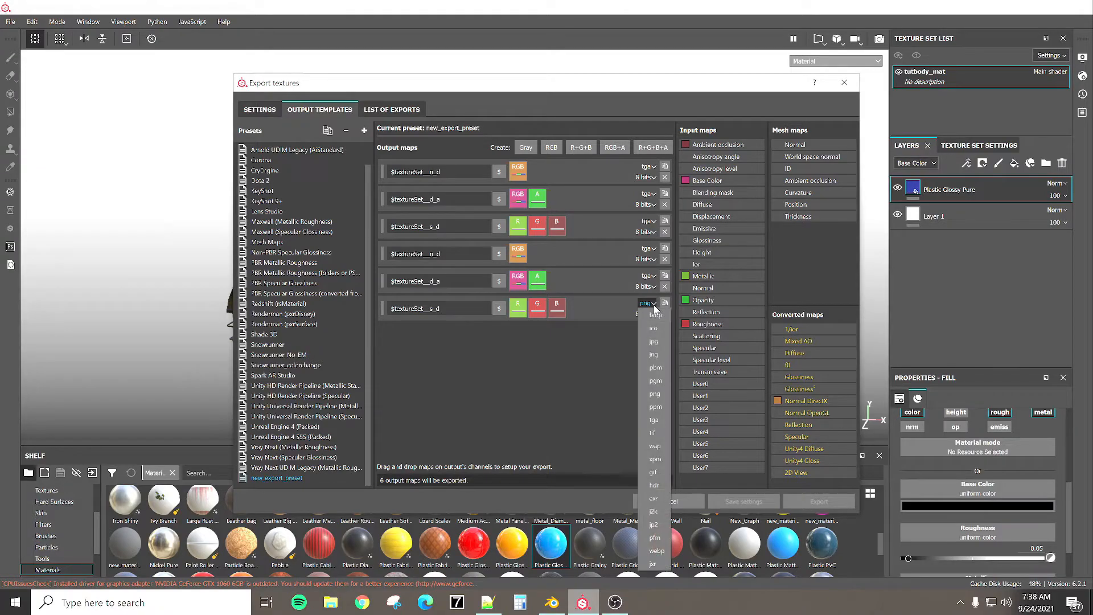
{"action": "left_click", "coordinate": [654, 422]}
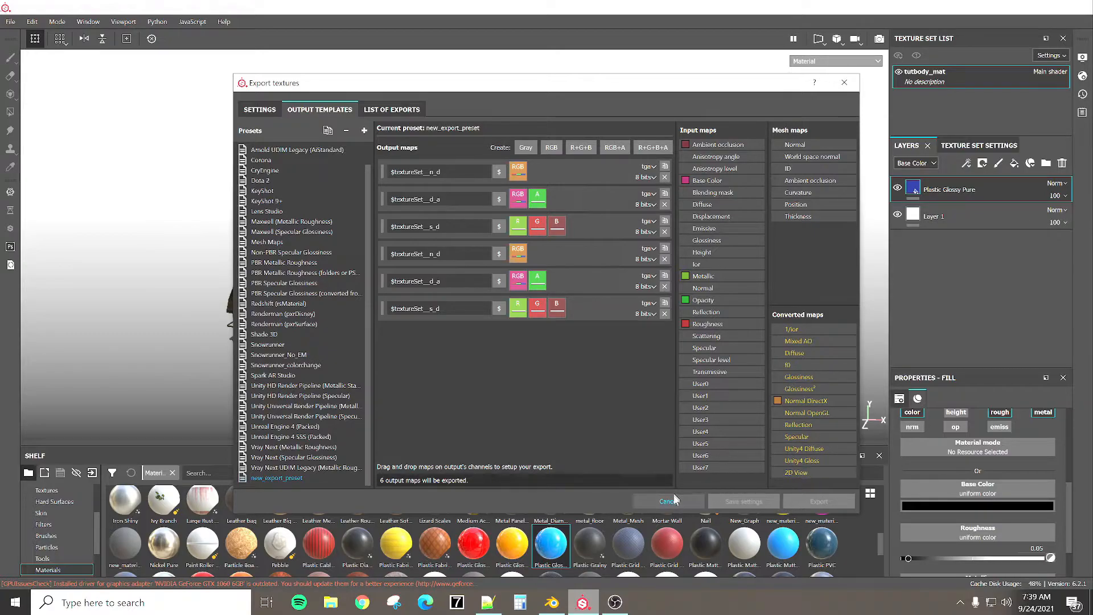
Export the tutbody_mat textures with the Snowrunner_No_EM template, keeping the file type based on the output template.
{"action": "left_click", "coordinate": [259, 114]}
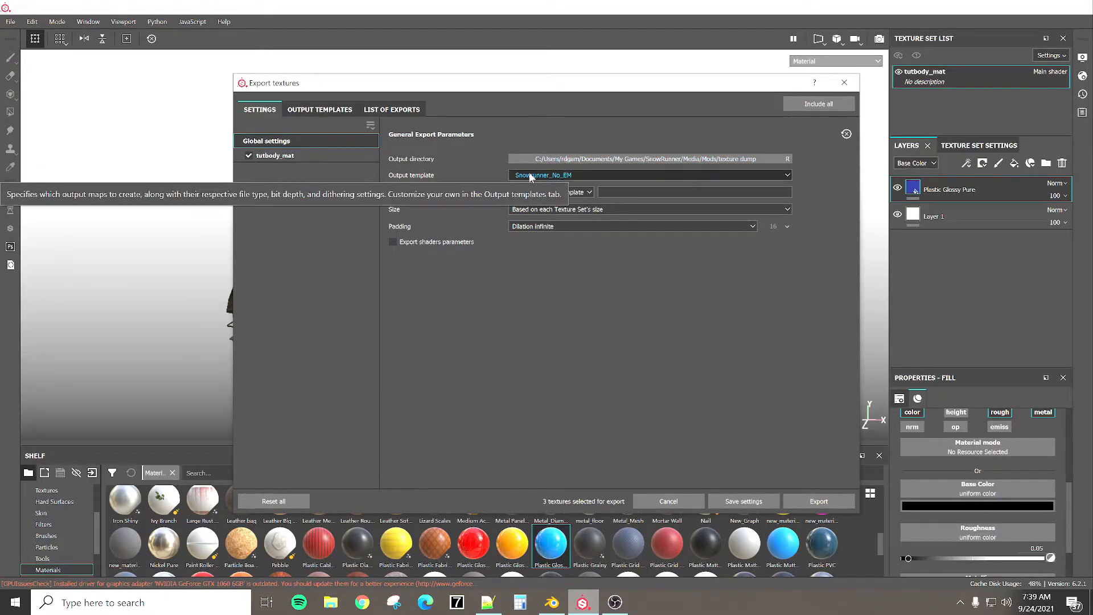
{"action": "left_click", "coordinate": [543, 191]}
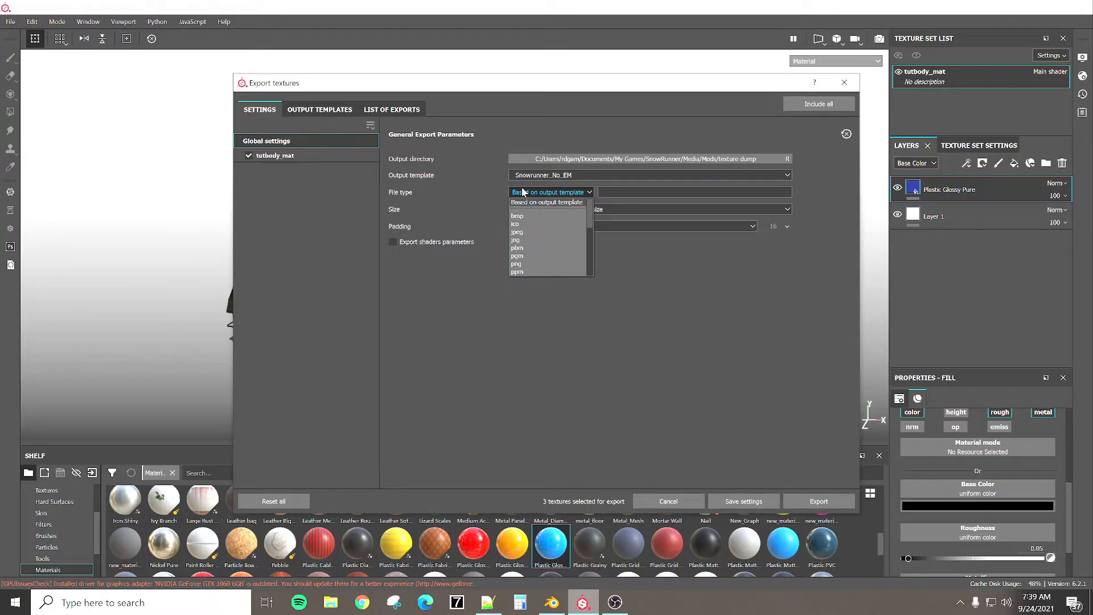
{"action": "left_click", "coordinate": [542, 194]}
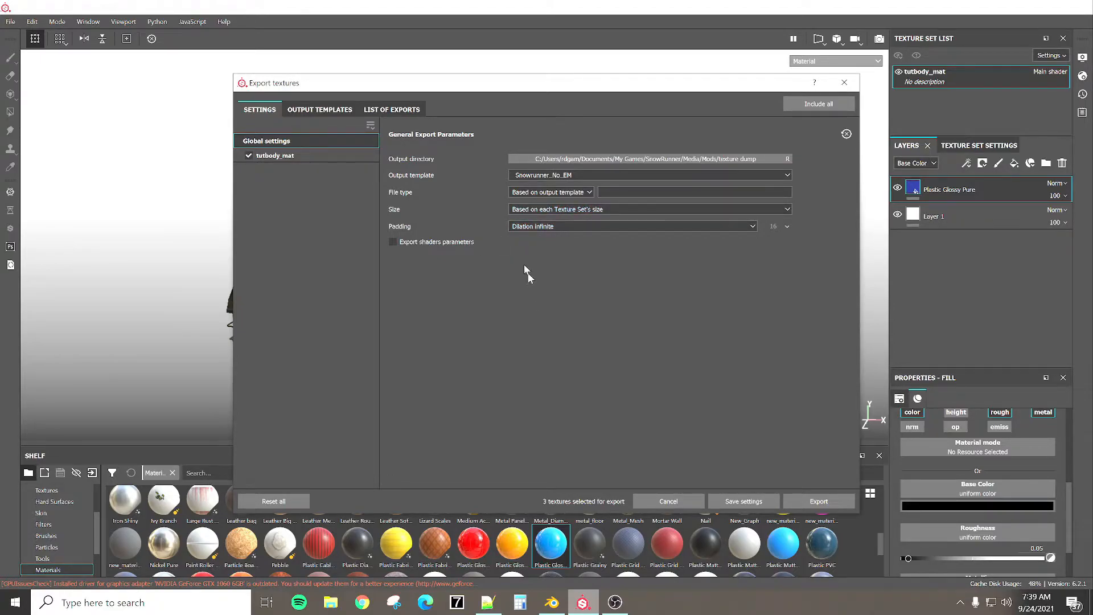
{"action": "left_click", "coordinate": [820, 503]}
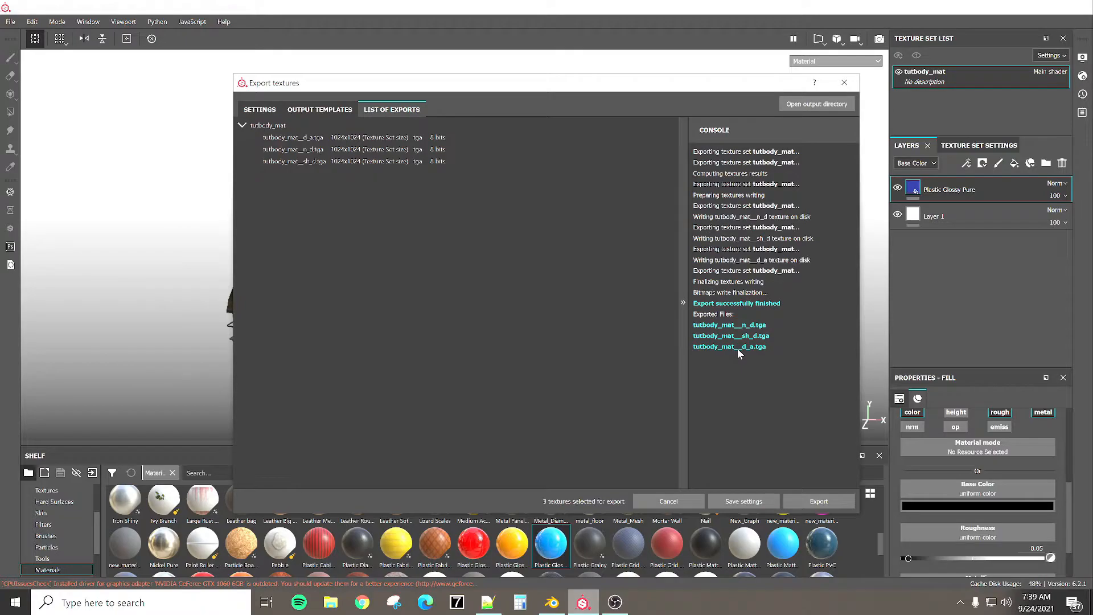
Switch to File Explorer and open the texture dump folder under Documents, My Games, SnowRunner, Media, Mods.
{"action": "left_click", "coordinate": [328, 603]}
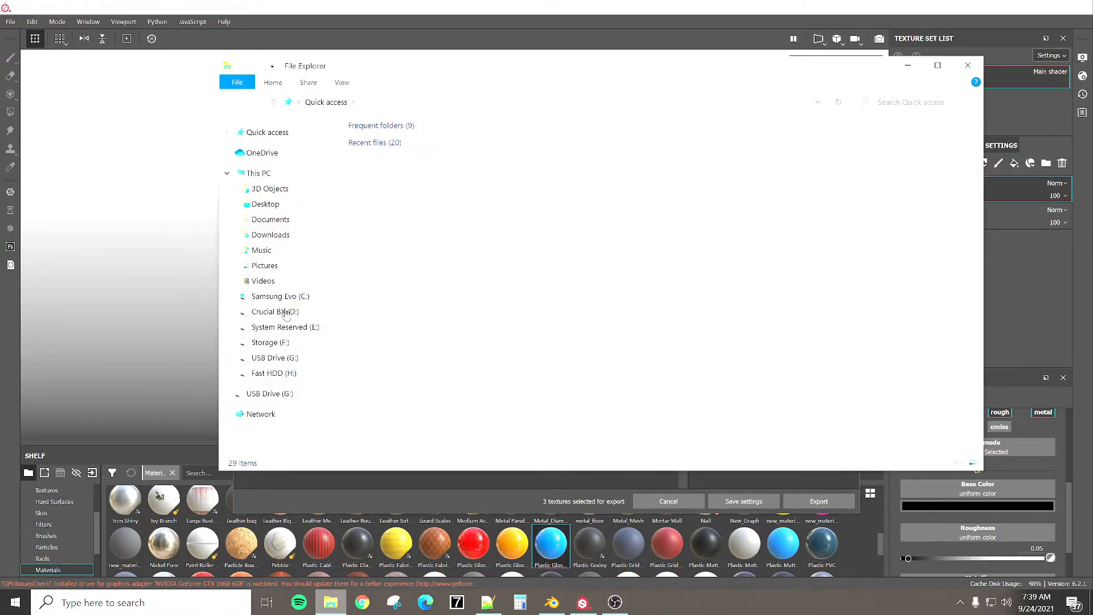
{"action": "left_click", "coordinate": [271, 219]}
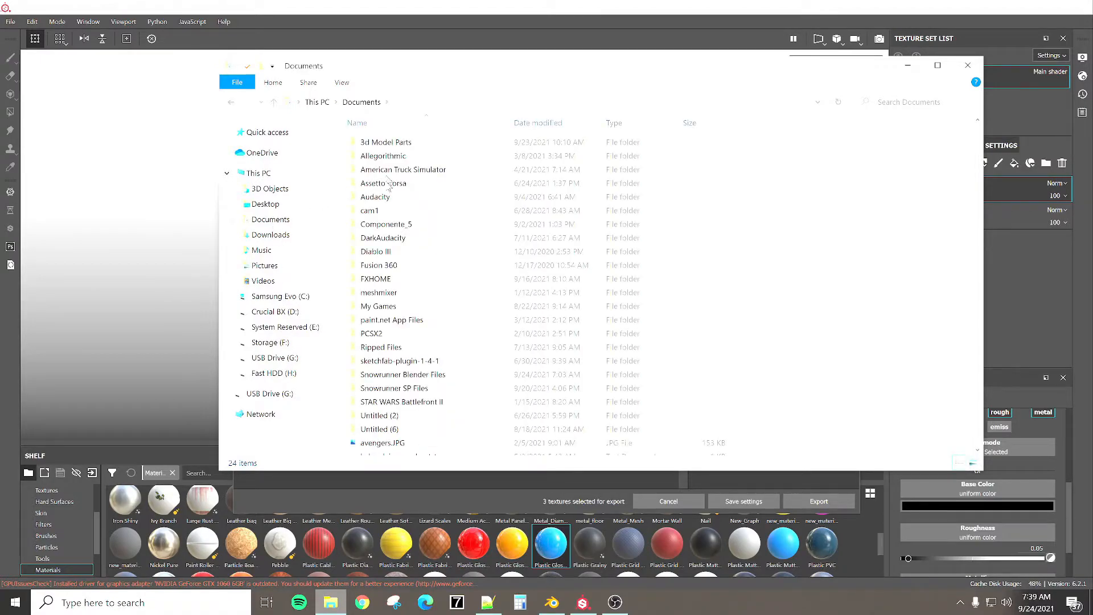
{"action": "double_click", "coordinate": [393, 306]}
{"action": "double_click", "coordinate": [392, 169]}
{"action": "double_click", "coordinate": [391, 158]}
{"action": "double_click", "coordinate": [390, 159]}
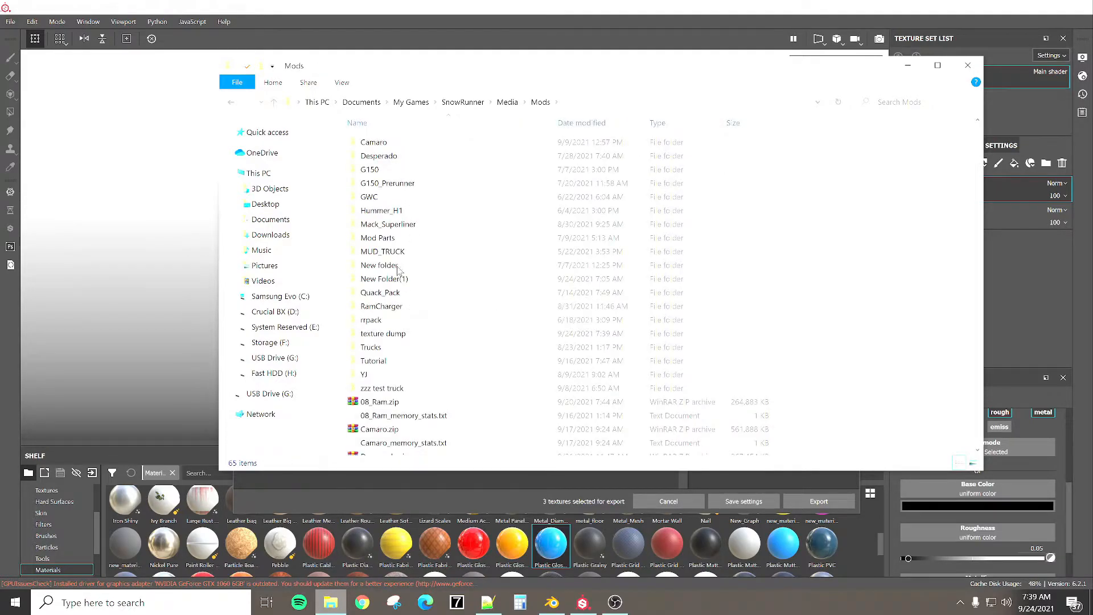
{"action": "double_click", "coordinate": [390, 334]}
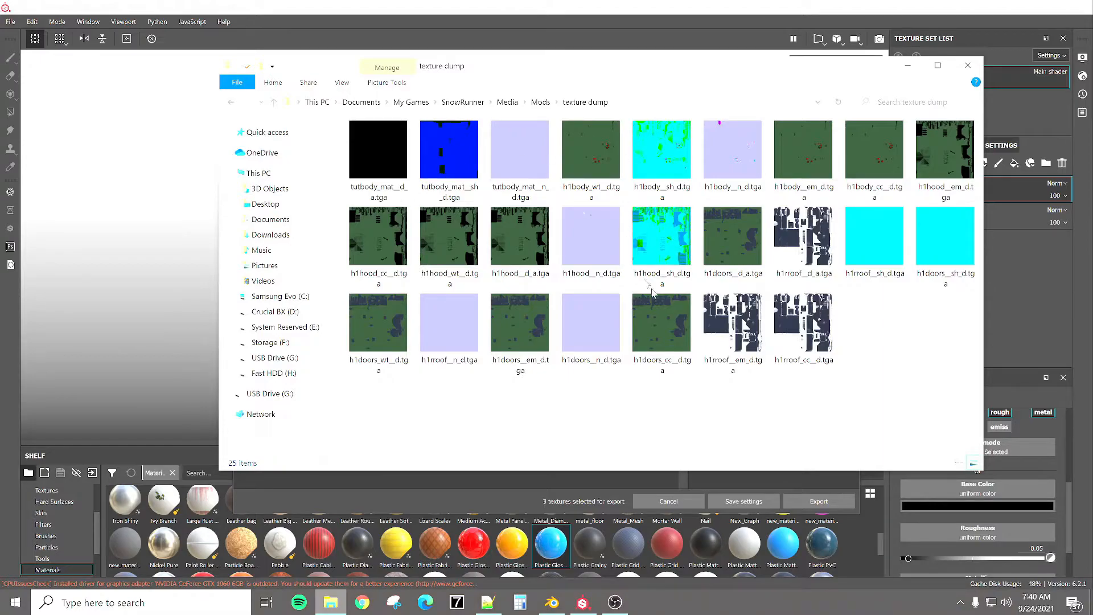
Delete all the texture files in the texture dump folder and return to Substance Painter.
{"action": "left_click_drag", "start_coordinate": [947, 359], "coordinate": [387, 163]}
{"action": "left_click", "coordinate": [517, 290]}
{"action": "key", "text": "Delete"}
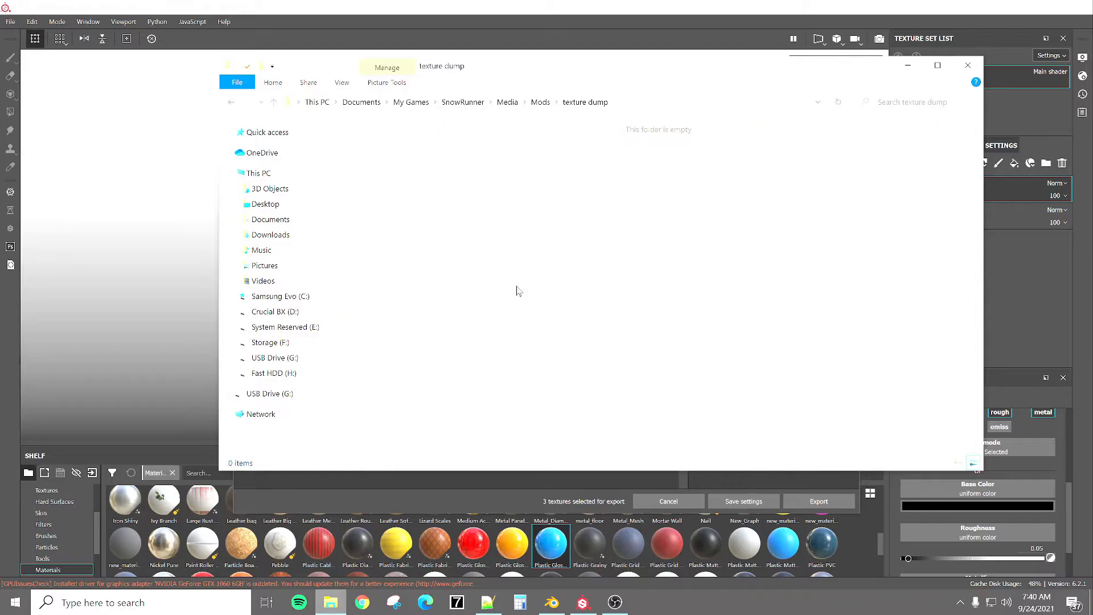
{"action": "left_click", "coordinate": [358, 5]}
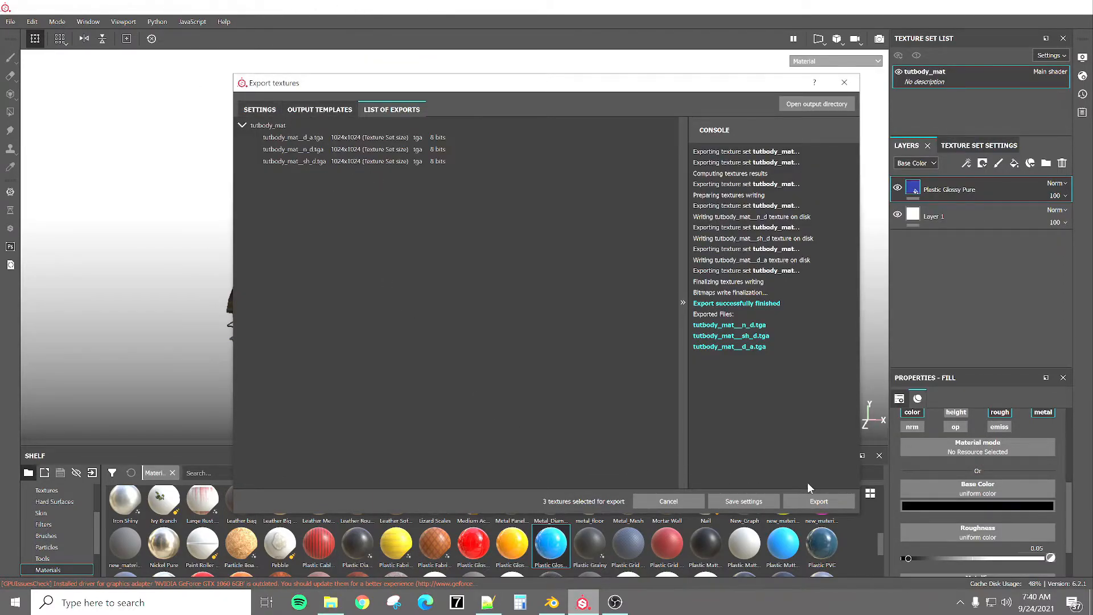
Save the export settings and re-export the tutbody_mat textures to the texture dump folder with the Snowrunner_No_EM template.
{"action": "left_click", "coordinate": [764, 499]}
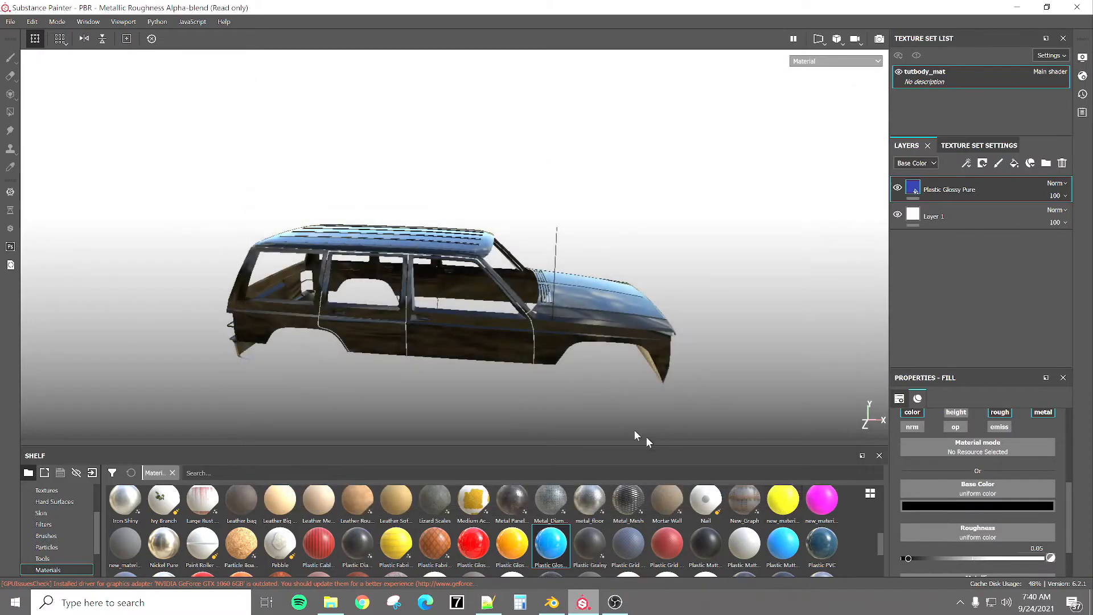
{"action": "left_click", "coordinate": [11, 23]}
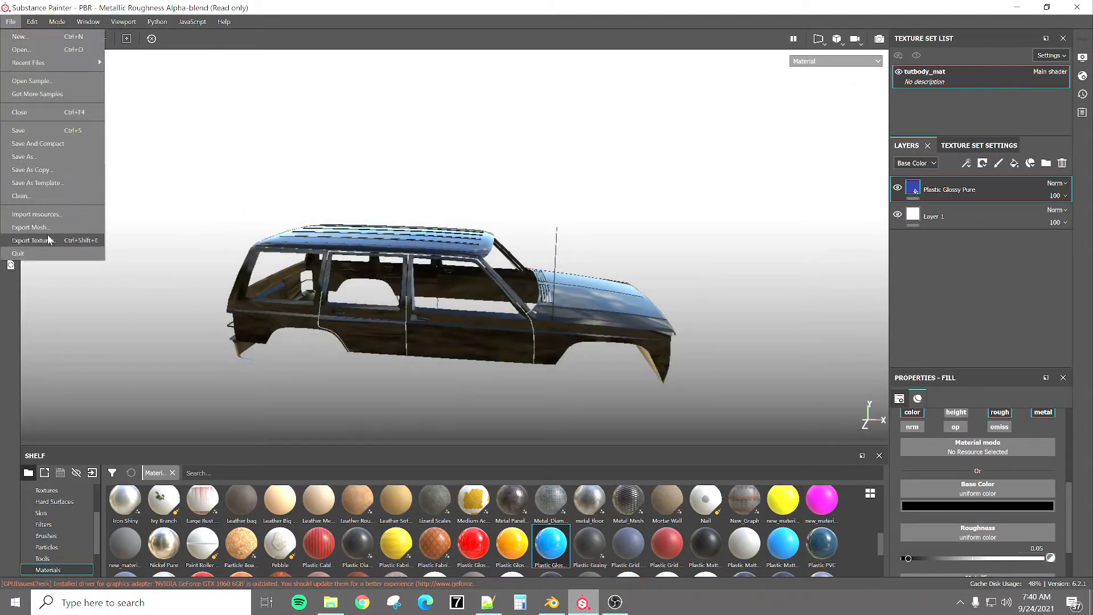
{"action": "left_click", "coordinate": [34, 240]}
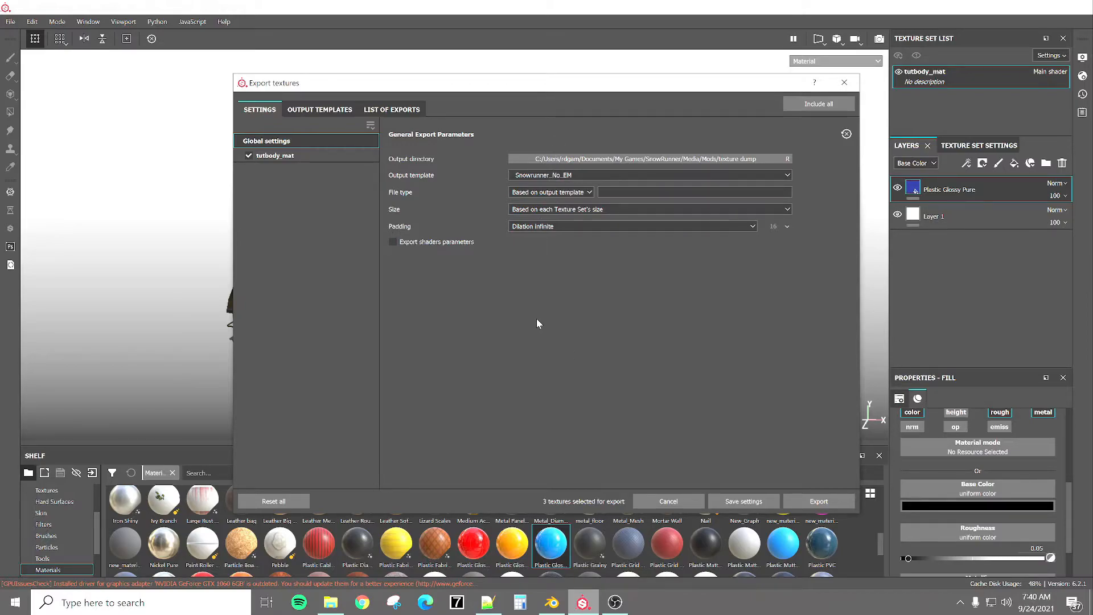
{"action": "left_click", "coordinate": [823, 499]}
{"action": "left_click", "coordinate": [744, 501]}
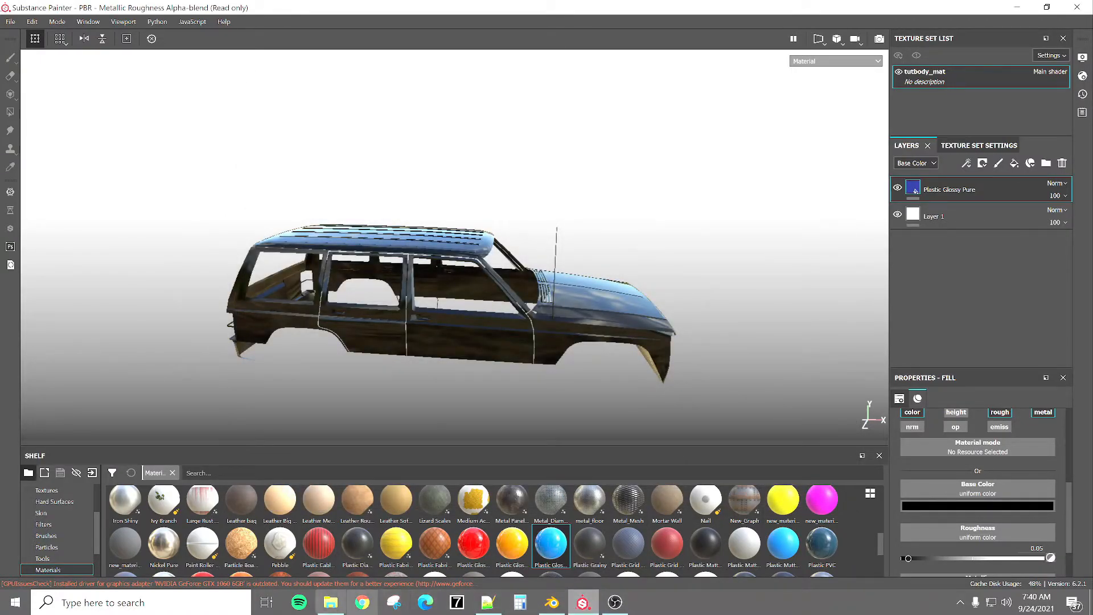
Switch to File Explorer and cut the three tutbody_mat tga files from the texture dump folder.
{"action": "left_click", "coordinate": [330, 602]}
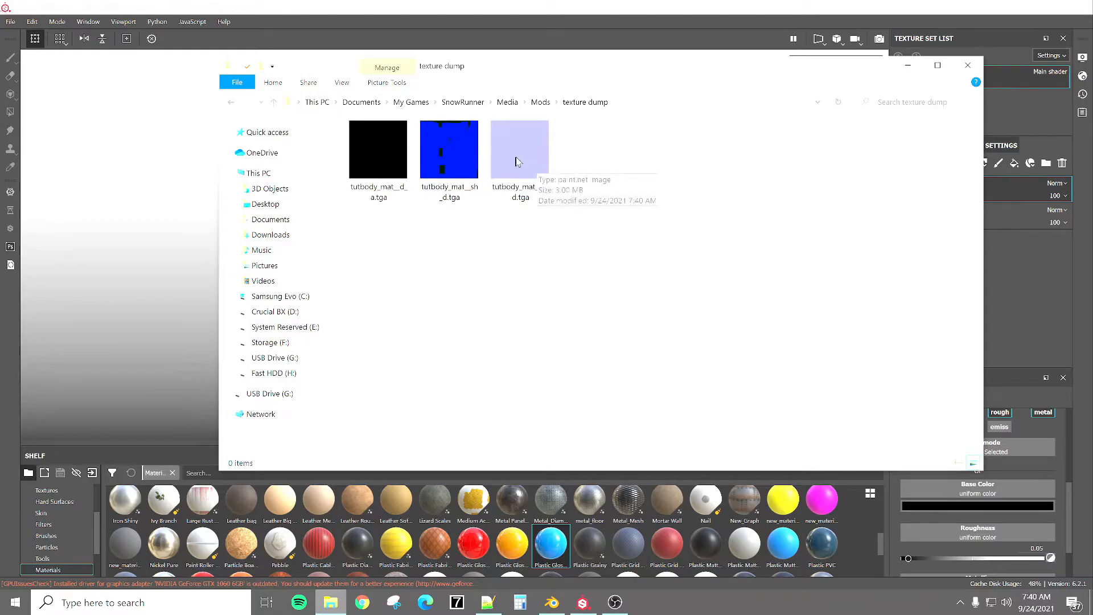
{"action": "left_click_drag", "start_coordinate": [557, 233], "coordinate": [384, 152]}
{"action": "right_click", "coordinate": [383, 151]}
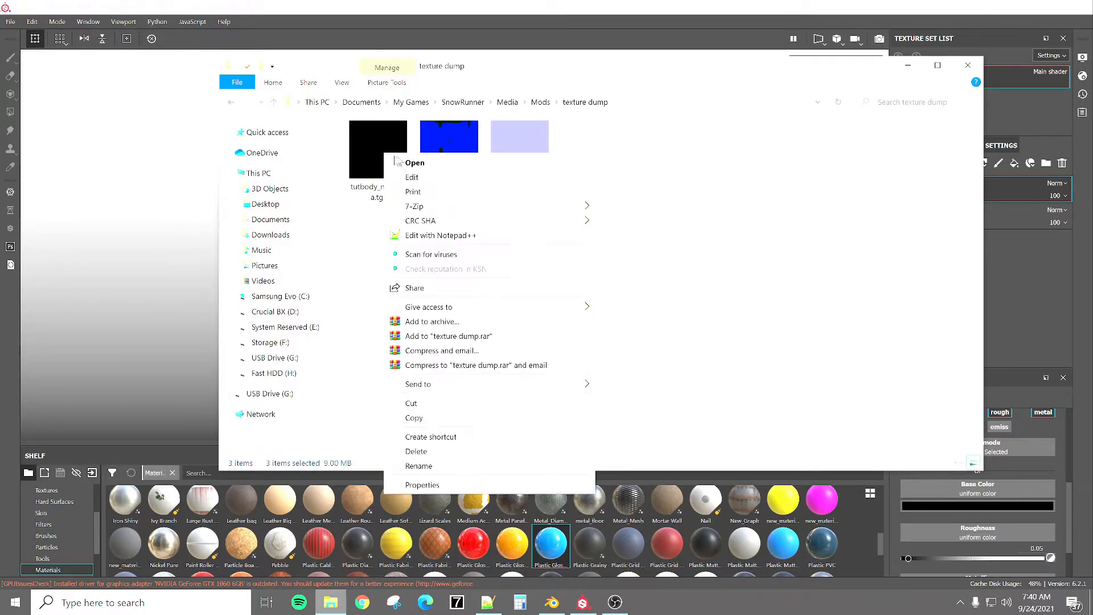
{"action": "left_click", "coordinate": [459, 408]}
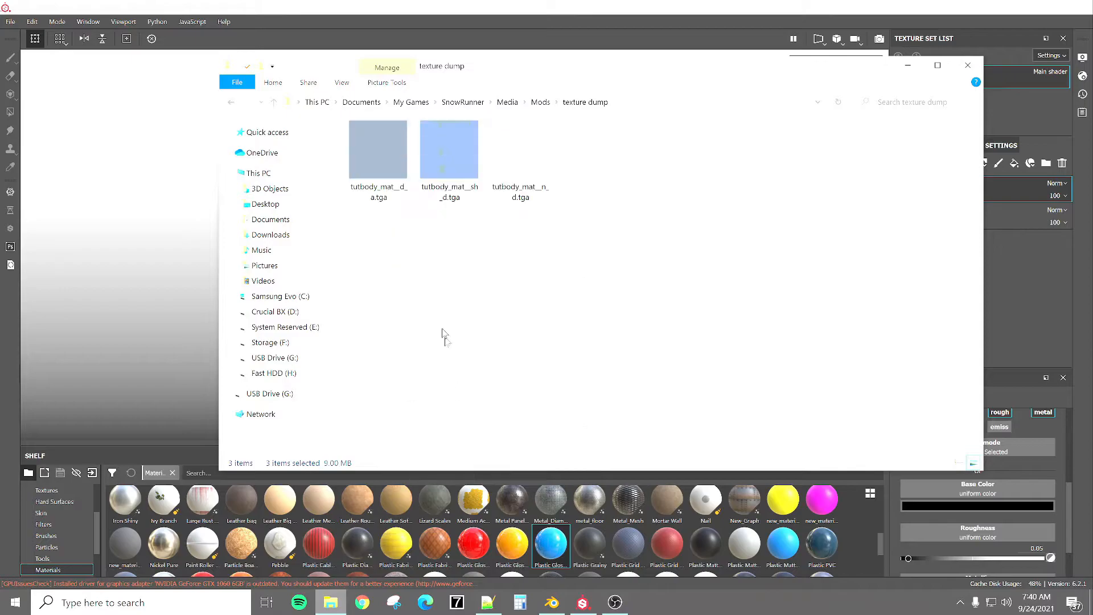
Open the trucks folder under Mods, Tutorial, textures.
{"action": "left_click", "coordinate": [541, 102]}
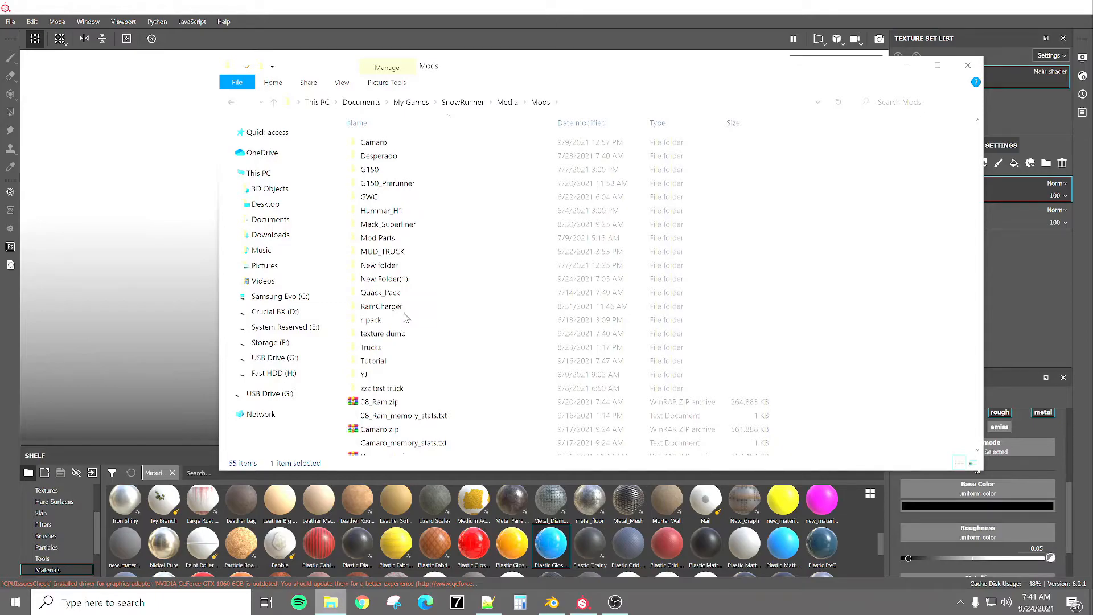
{"action": "double_click", "coordinate": [374, 361]}
{"action": "double_click", "coordinate": [374, 197]}
{"action": "double_click", "coordinate": [370, 156]}
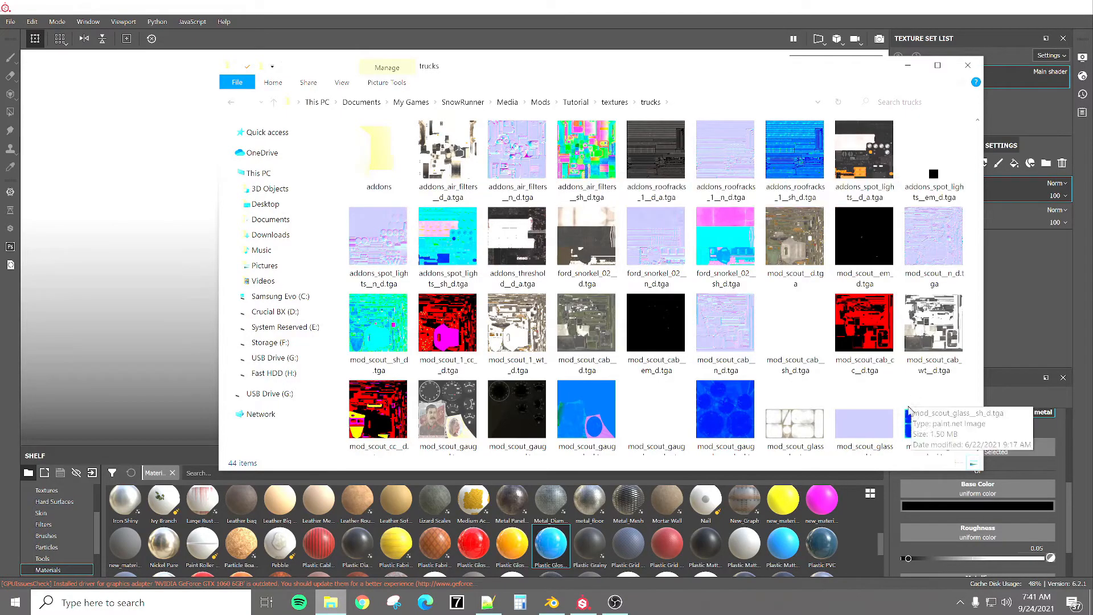
Delete all texture files in the trucks folder, keeping the addons folder, and paste the three cut tutbody_mat tga files.
{"action": "left_click", "coordinate": [426, 148]}
{"action": "scroll", "coordinate": [649, 270], "scroll_direction": "down", "scroll_amount": 2}
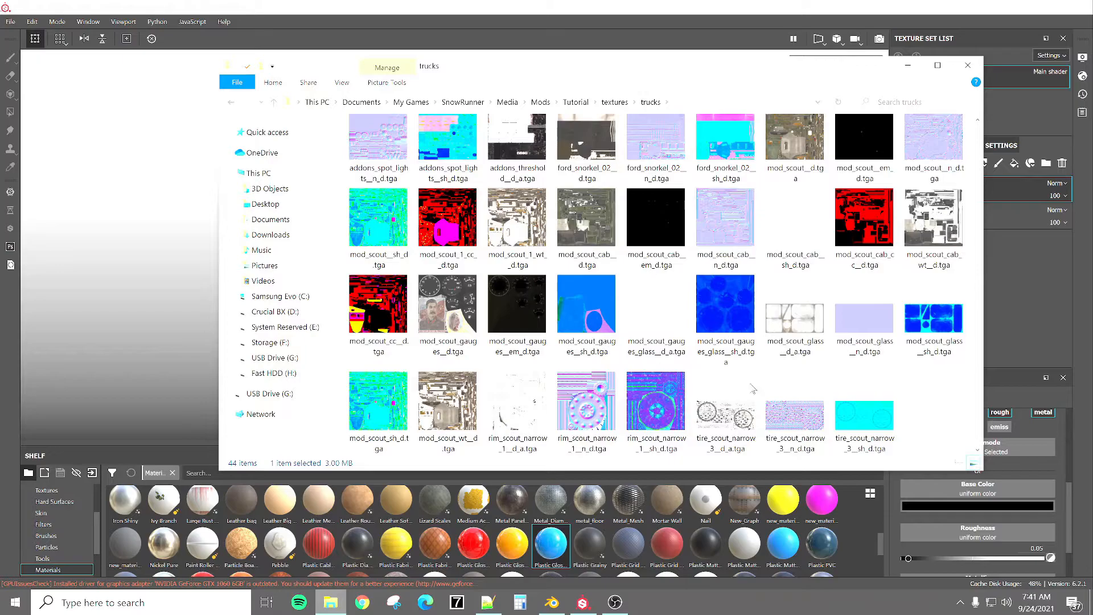
{"action": "left_click", "coordinate": [874, 413], "text": "shift"}
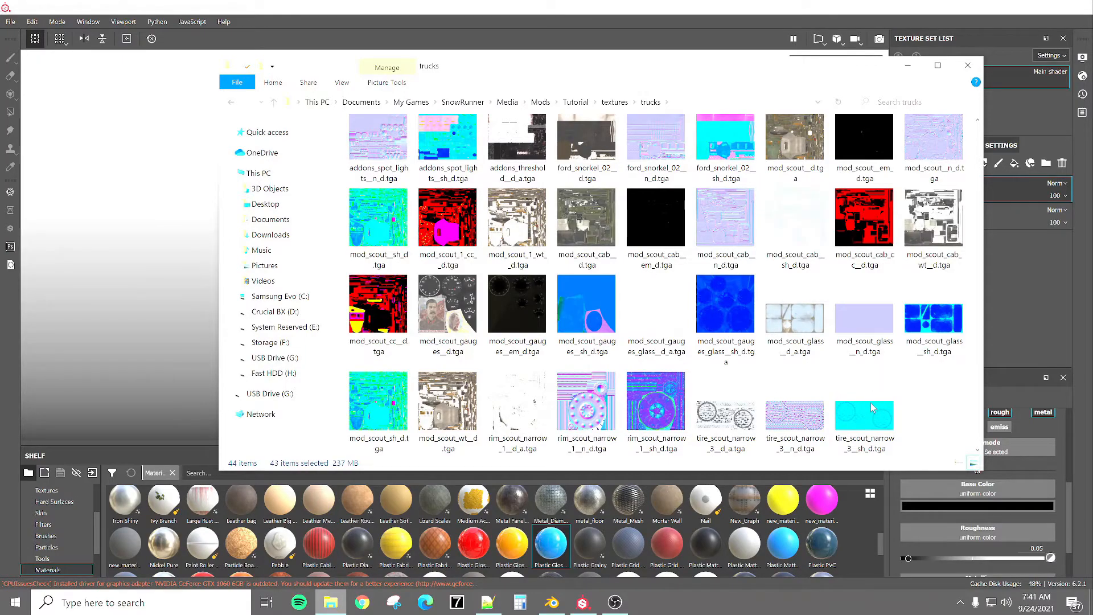
{"action": "key", "text": "Delete"}
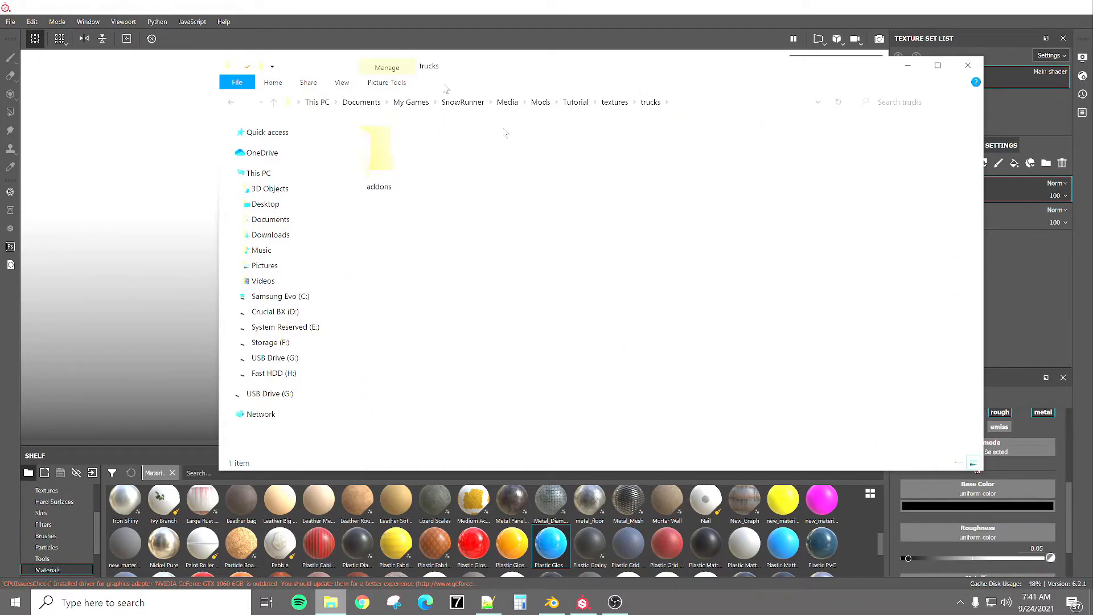
{"action": "right_click", "coordinate": [531, 243]}
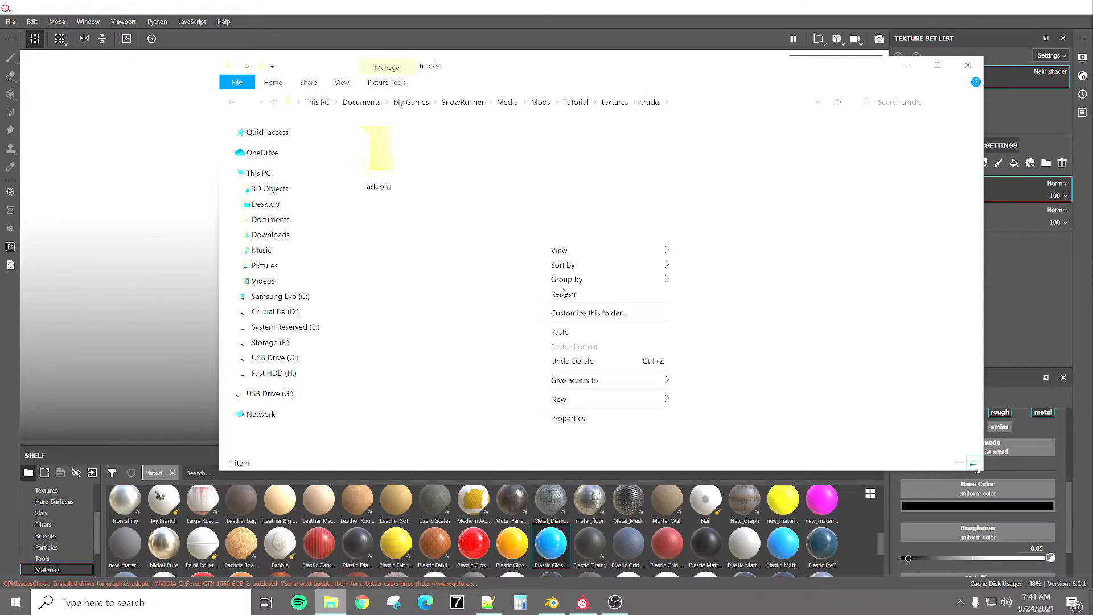
{"action": "left_click", "coordinate": [560, 332]}
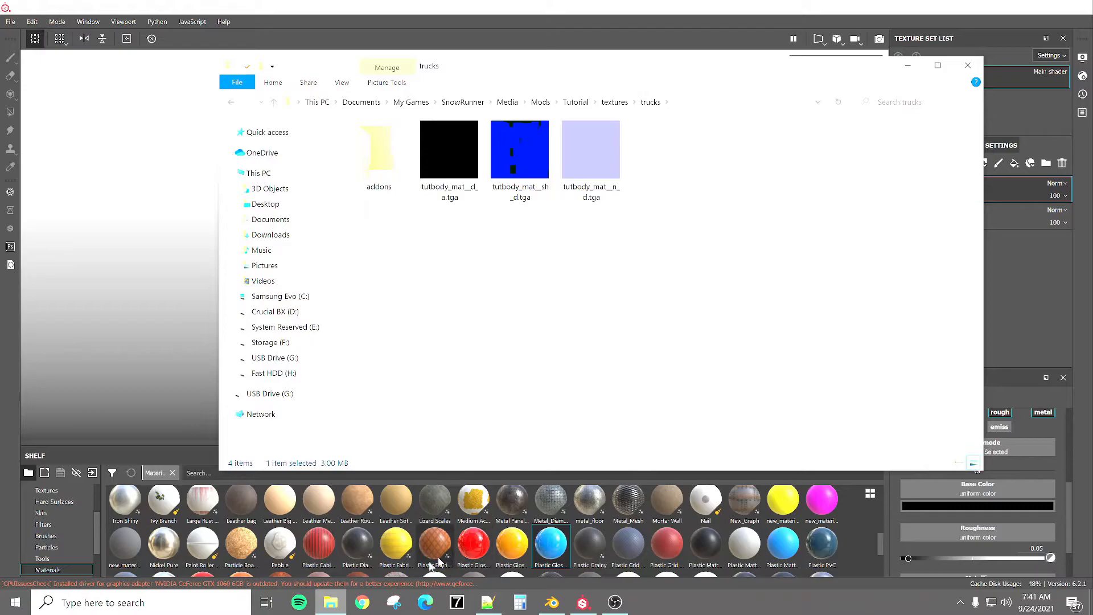
Check the tutbody_mat map names in tutorial.xml, launch SnowRunner from the desktop and return to Substance Painter.
{"action": "left_click", "coordinate": [488, 602]}
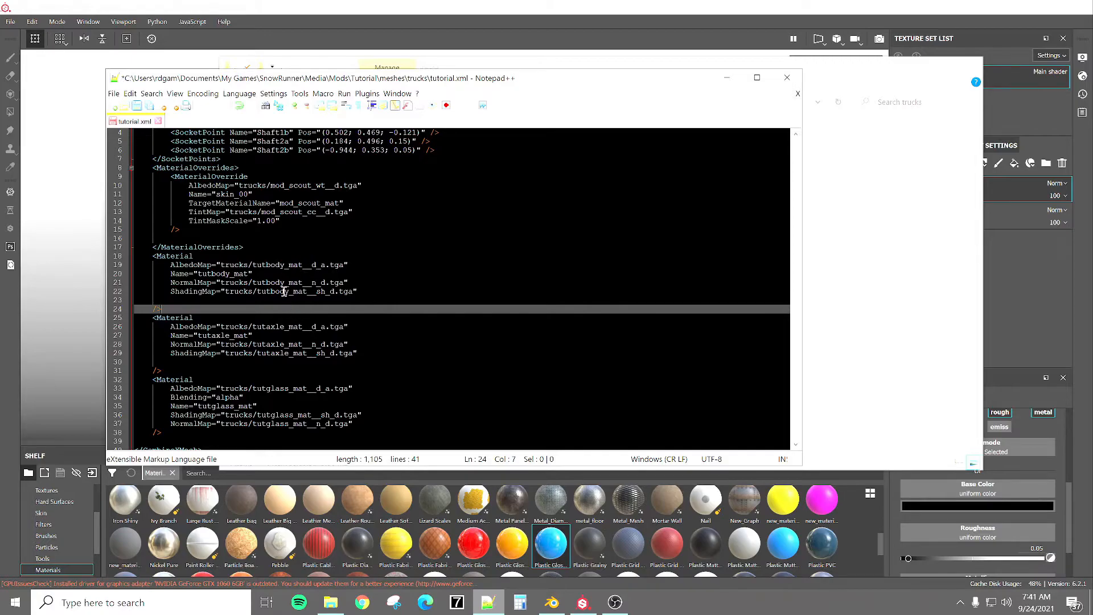
{"action": "left_click", "coordinate": [1017, 13]}
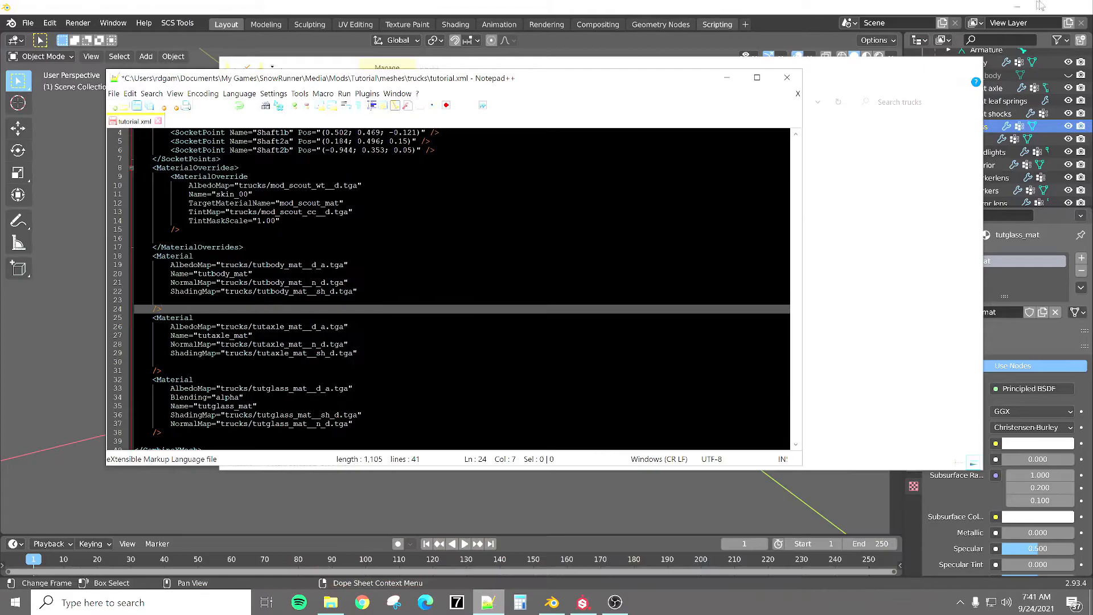
{"action": "left_click", "coordinate": [1017, 6]}
{"action": "left_click", "coordinate": [1017, 6]}
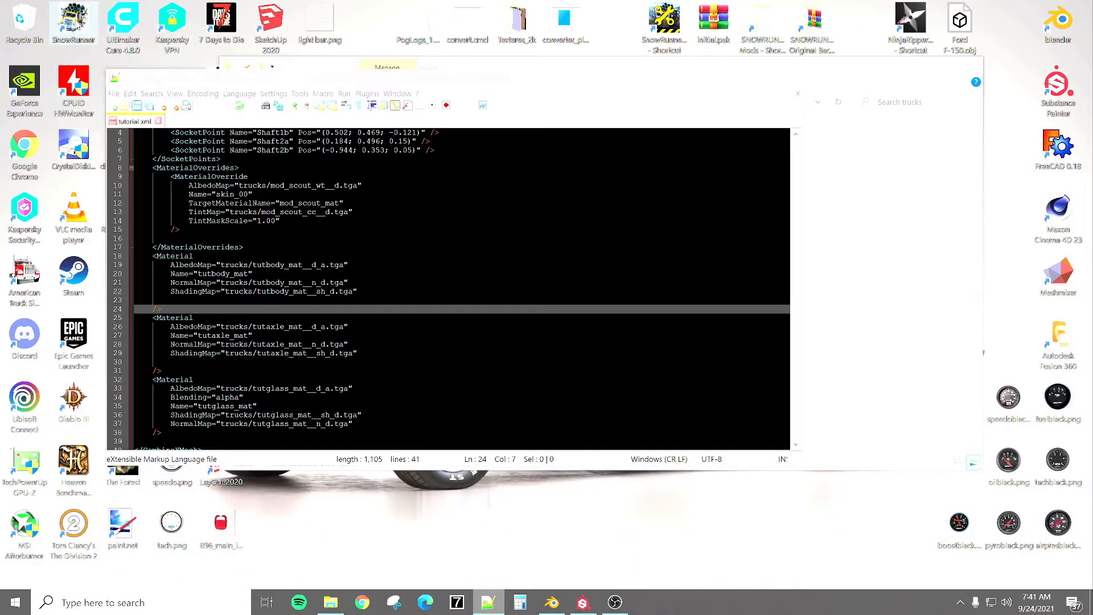
{"action": "left_click", "coordinate": [584, 604]}
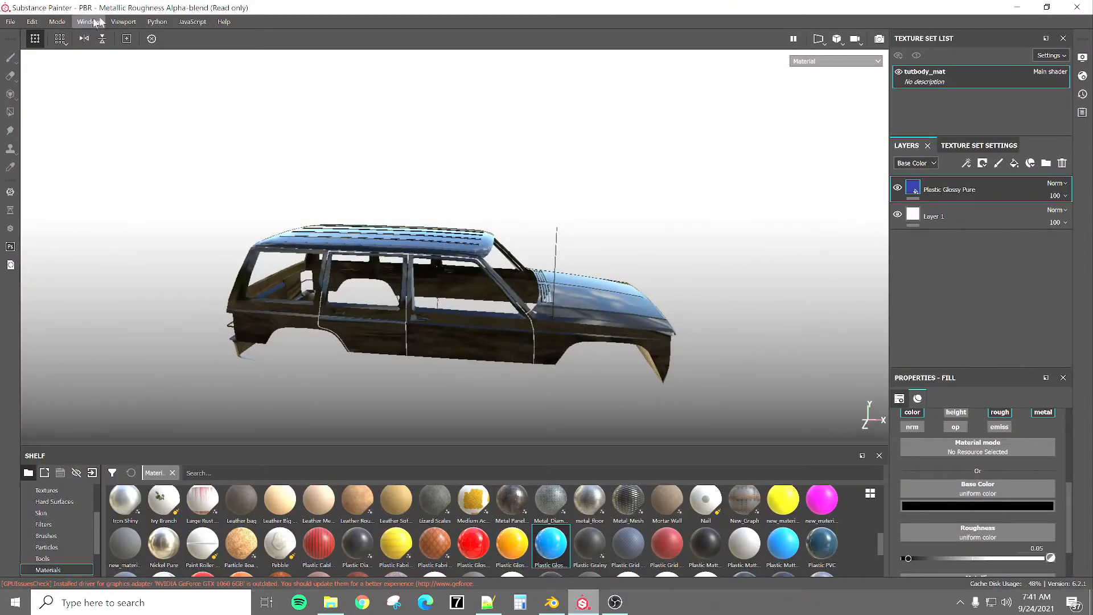
Replace the project's mesh file with tutglass.fbx from New Folder(1), keeping the DirectX normal format and auto-unwrap.
{"action": "left_click", "coordinate": [32, 23]}
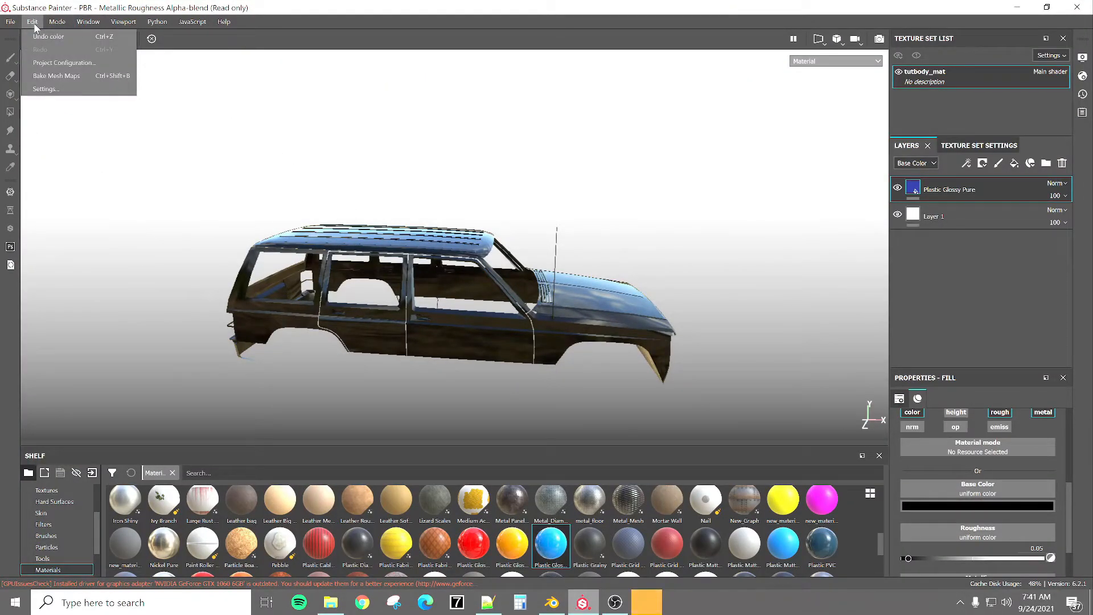
{"action": "left_click", "coordinate": [64, 62]}
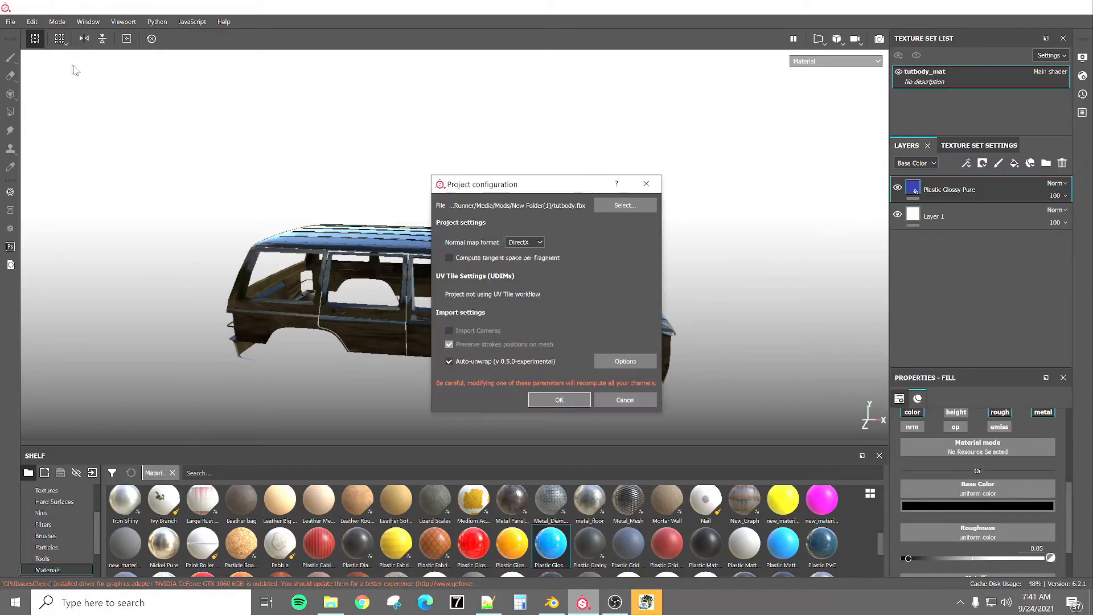
{"action": "left_click", "coordinate": [618, 207]}
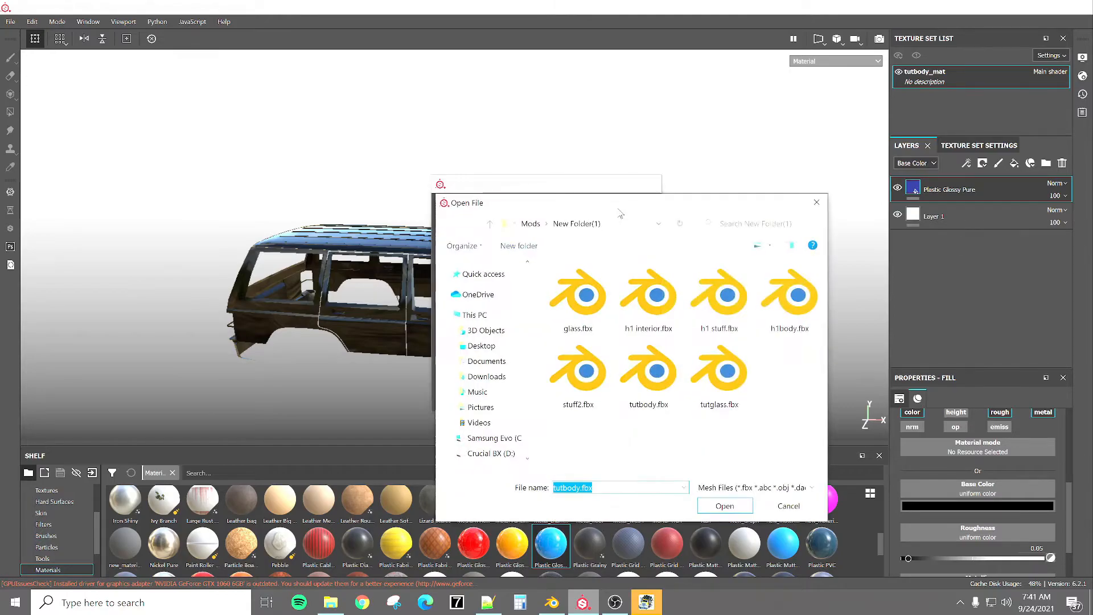
{"action": "left_click", "coordinate": [724, 387]}
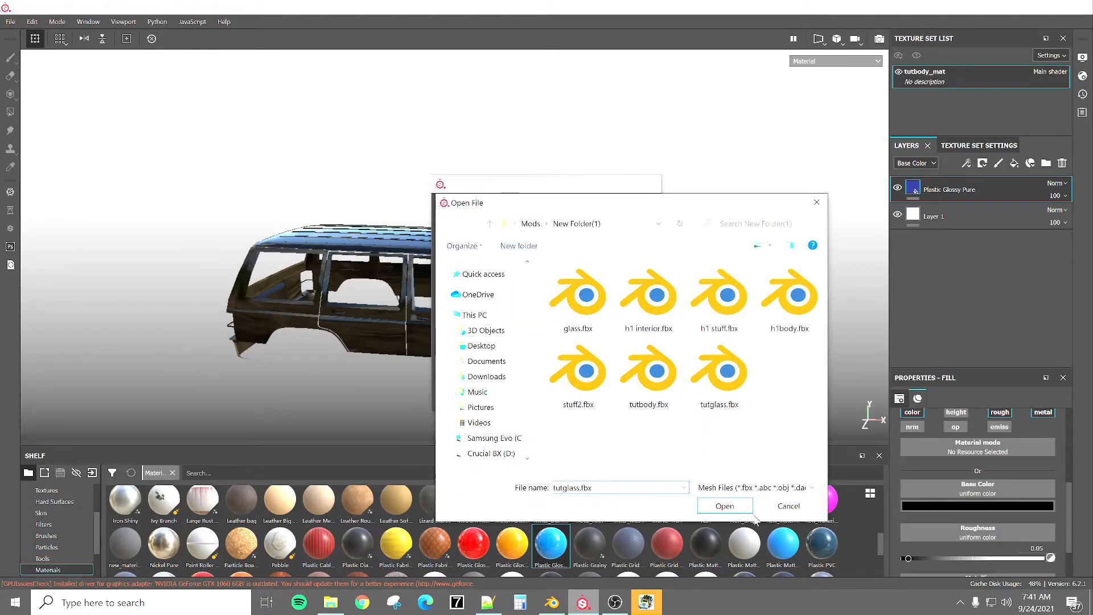
{"action": "left_click", "coordinate": [735, 506]}
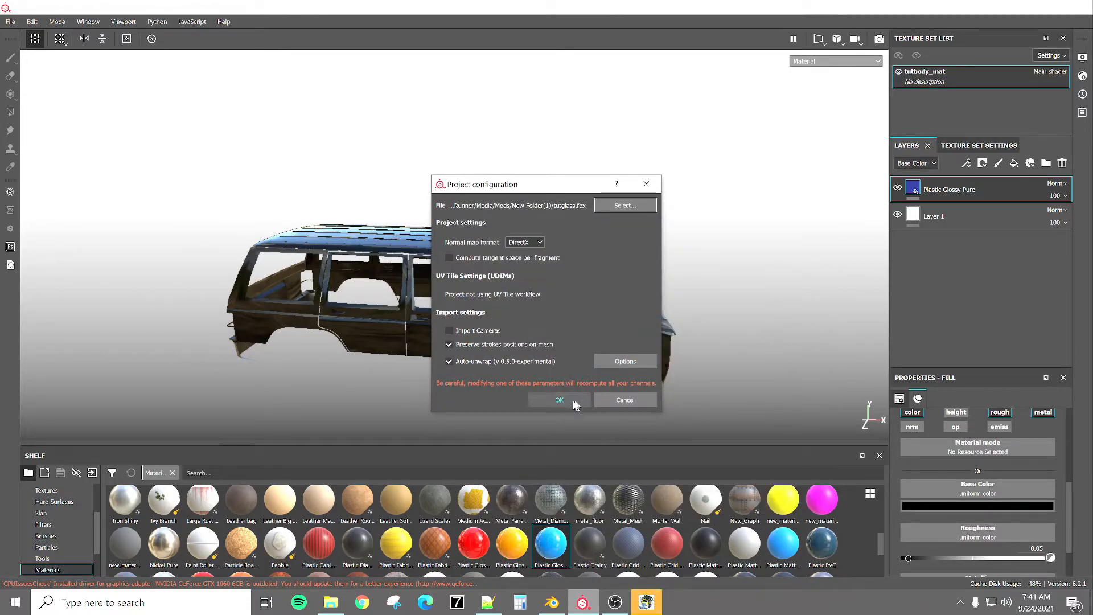
{"action": "left_click", "coordinate": [559, 400]}
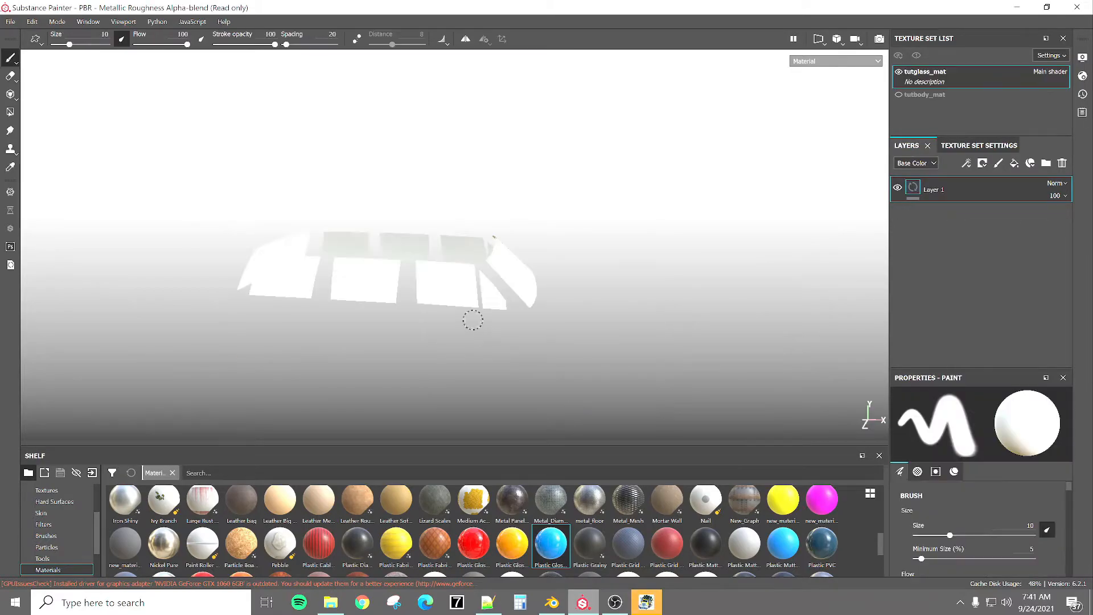
Bake all seven mesh maps for the tutglass_mat texture set.
{"action": "left_click", "coordinate": [983, 147]}
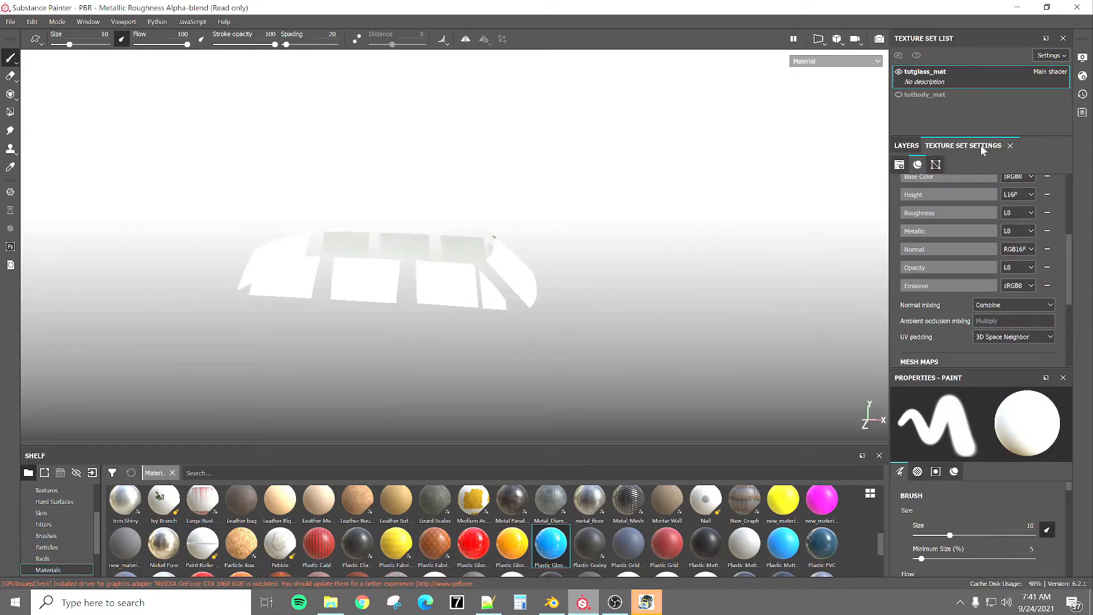
{"action": "scroll", "coordinate": [974, 244], "scroll_direction": "down", "scroll_amount": 5}
{"action": "left_click", "coordinate": [1023, 217]}
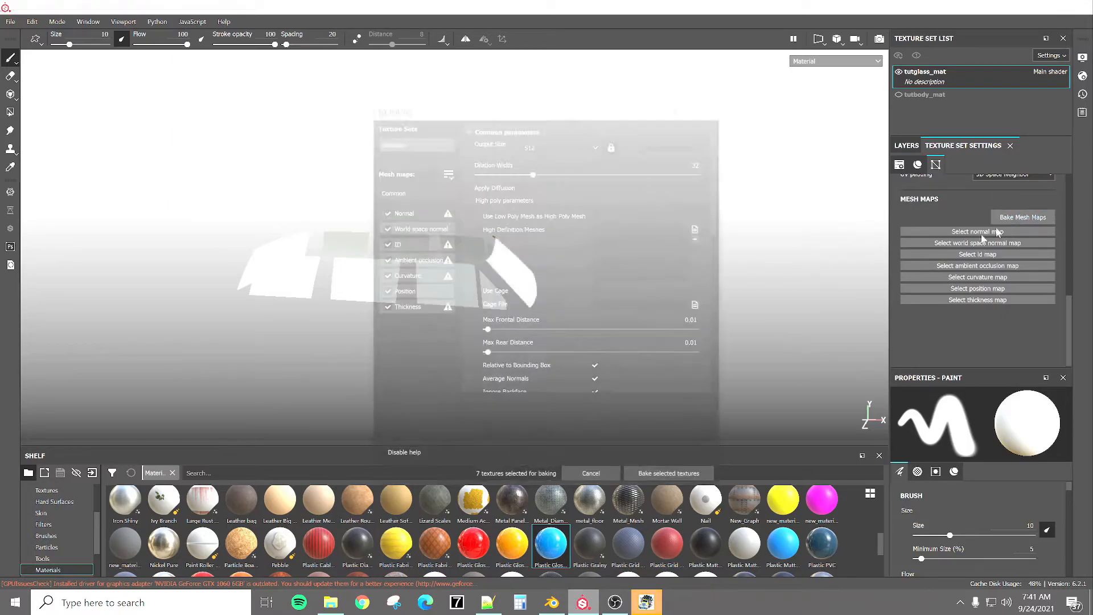
{"action": "left_click", "coordinate": [658, 478]}
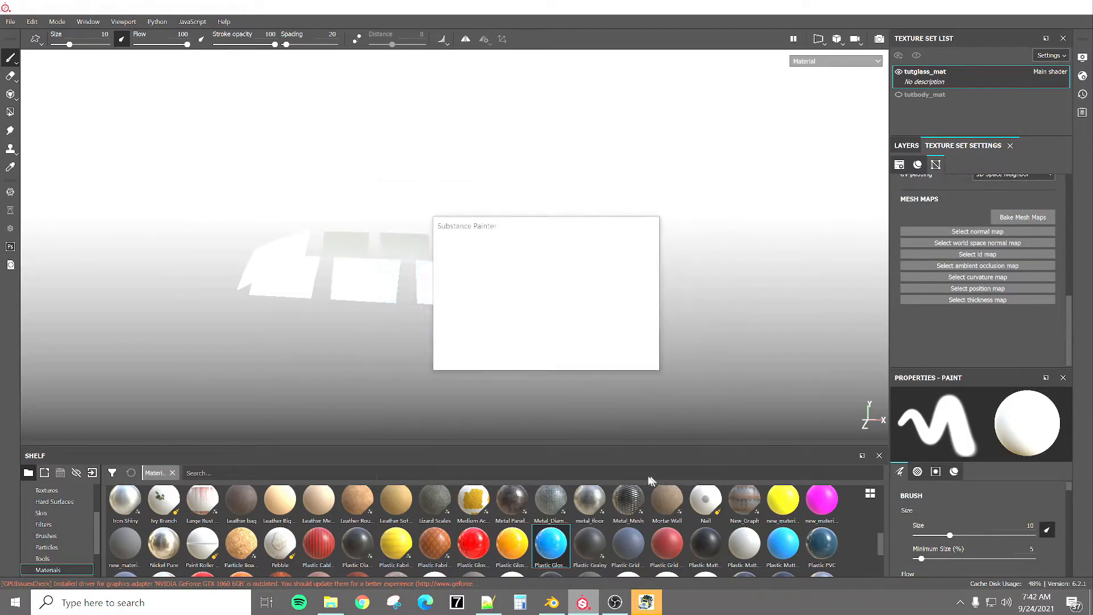
{"action": "left_click", "coordinate": [622, 359]}
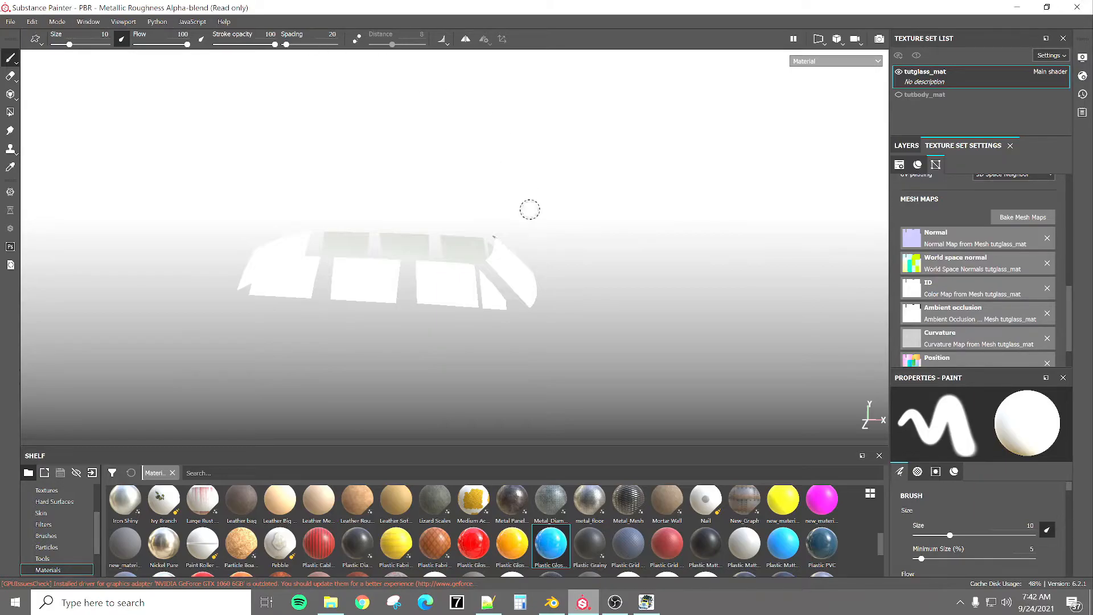
{"action": "scroll", "coordinate": [60, 547], "scroll_direction": "down", "scroll_amount": 1}
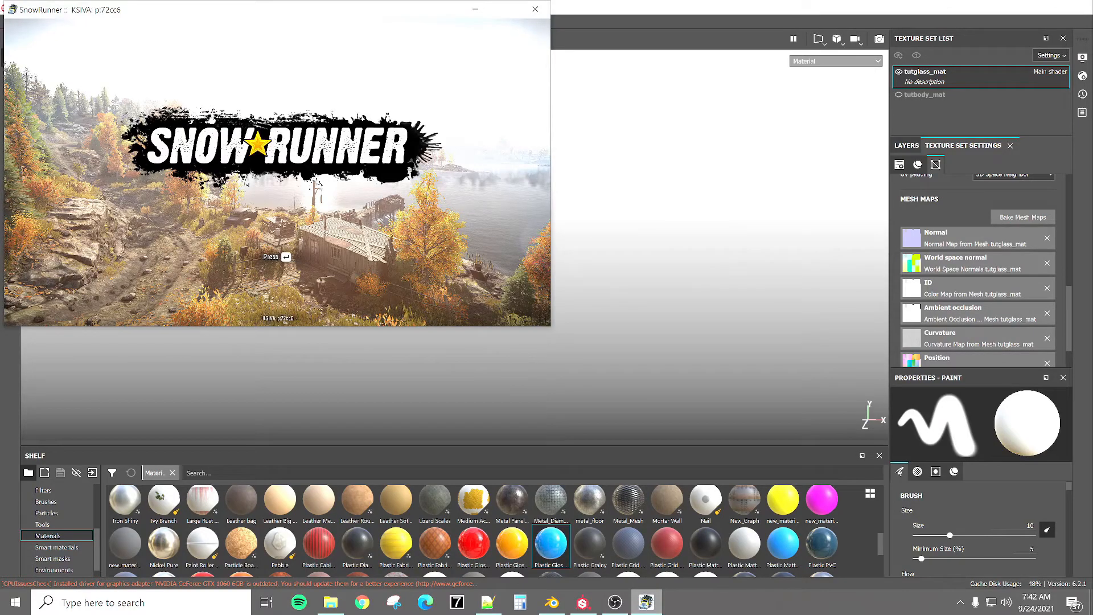
In SnowRunner, open the Mod Browser's map selection option, start loading the game and minimise it to return to Substance Painter.
{"action": "key", "text": "Return"}
{"action": "key", "text": "Down"}
{"action": "key", "text": "Down"}
{"action": "key", "text": "Down"}
{"action": "key", "text": "Return"}
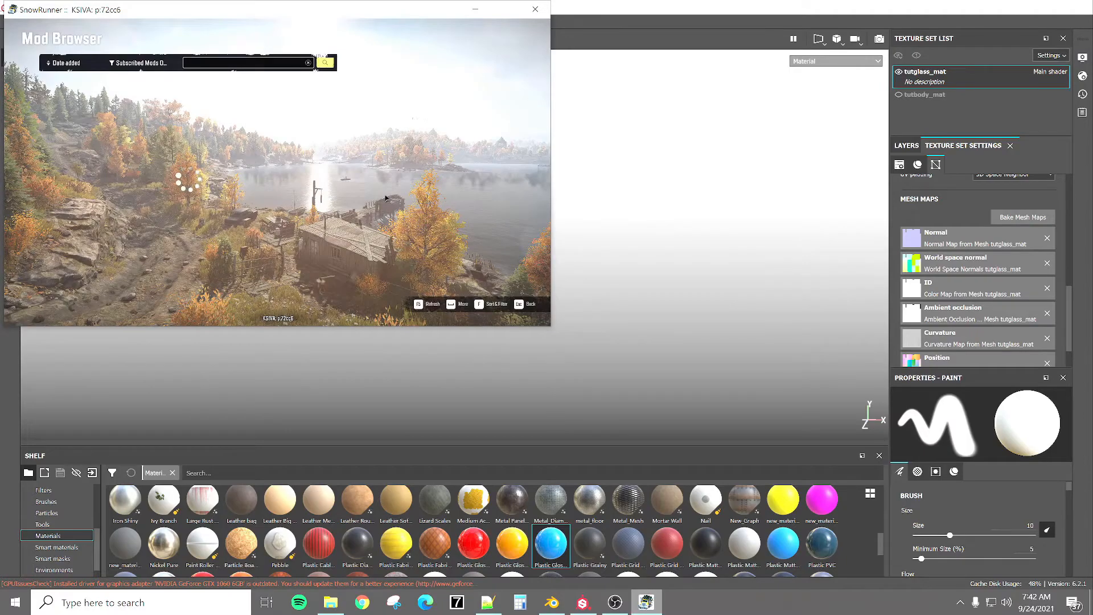
{"action": "key", "text": "space"}
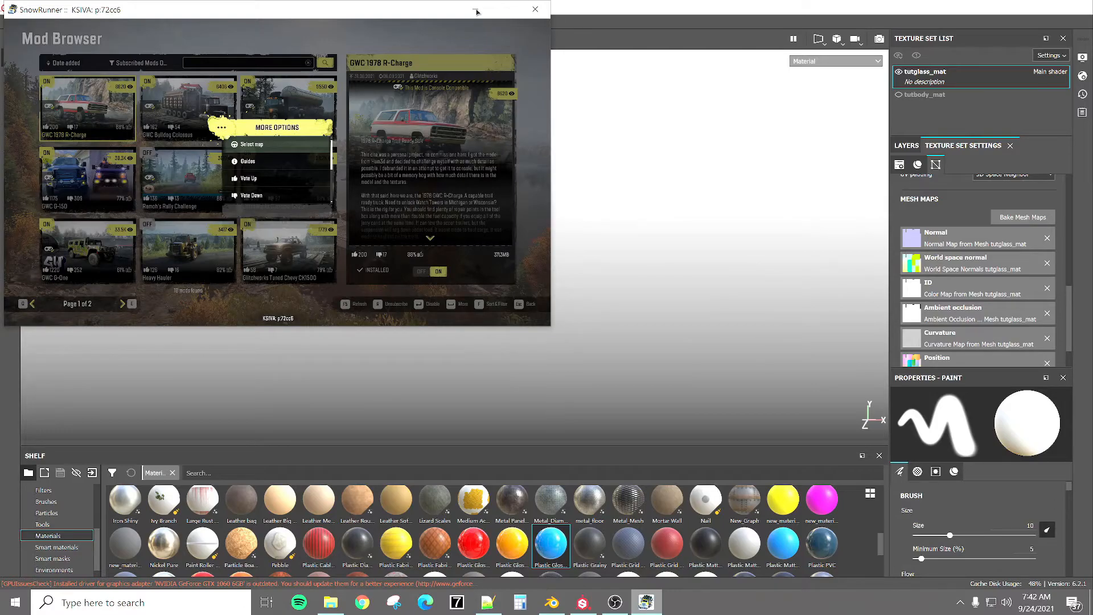
{"action": "key", "text": "Return"}
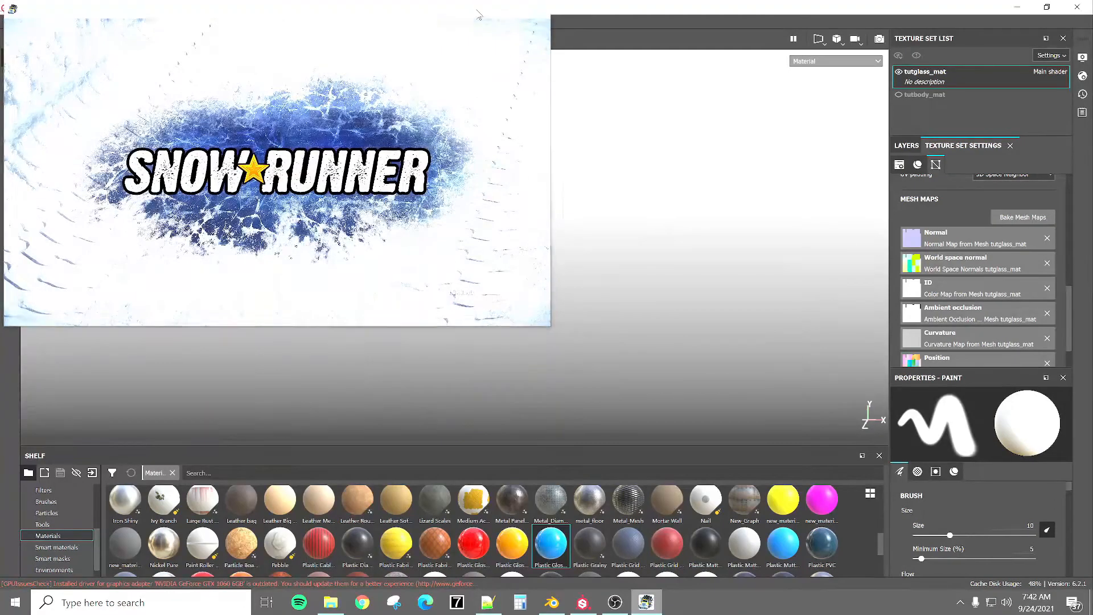
{"action": "left_click", "coordinate": [475, 9]}
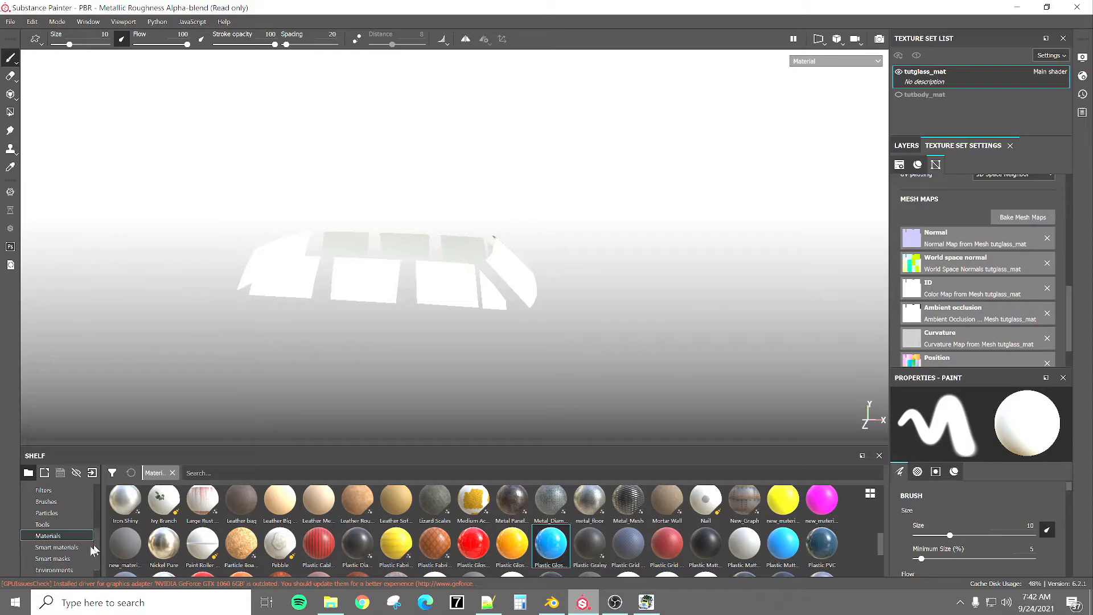
Apply the Glass Visor smart material to the tutglass_mat window mesh.
{"action": "left_click", "coordinate": [55, 548]}
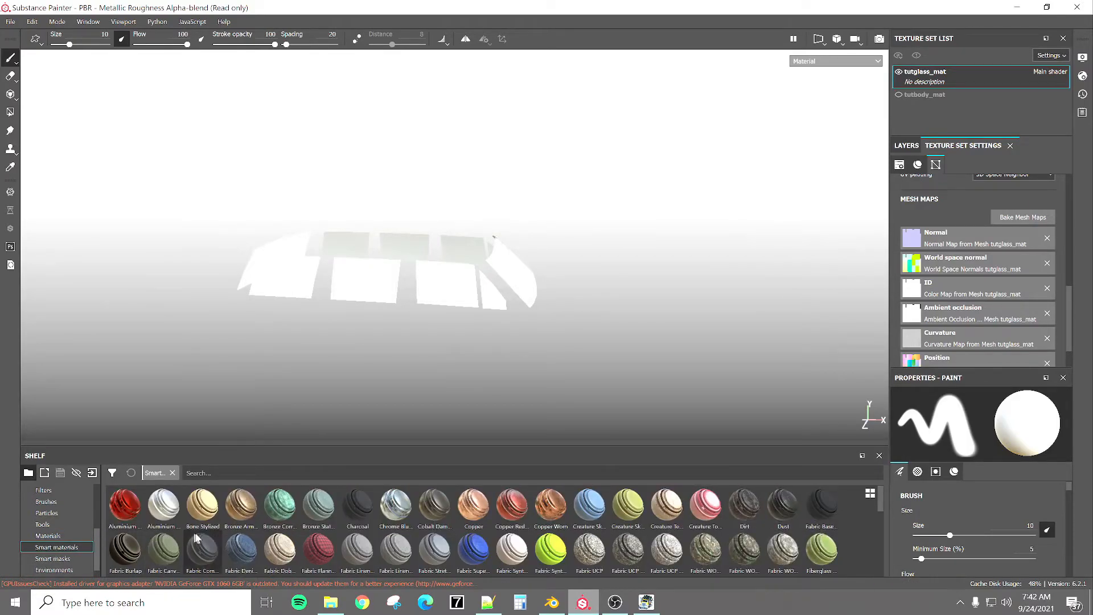
{"action": "scroll", "coordinate": [278, 537], "scroll_direction": "down", "scroll_amount": 3}
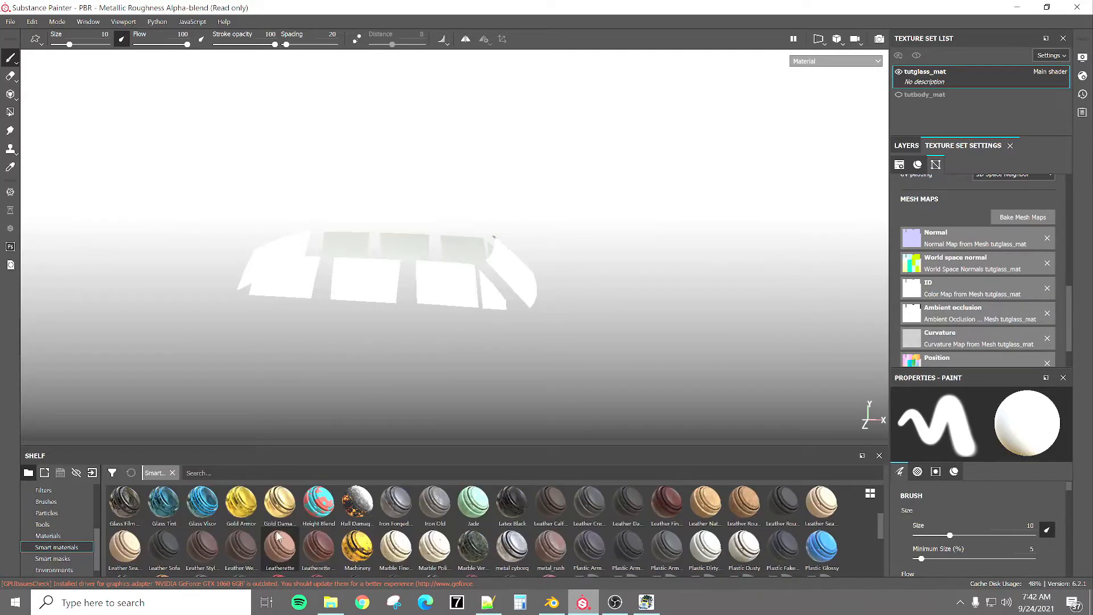
{"action": "mouse_move", "coordinate": [205, 505]}
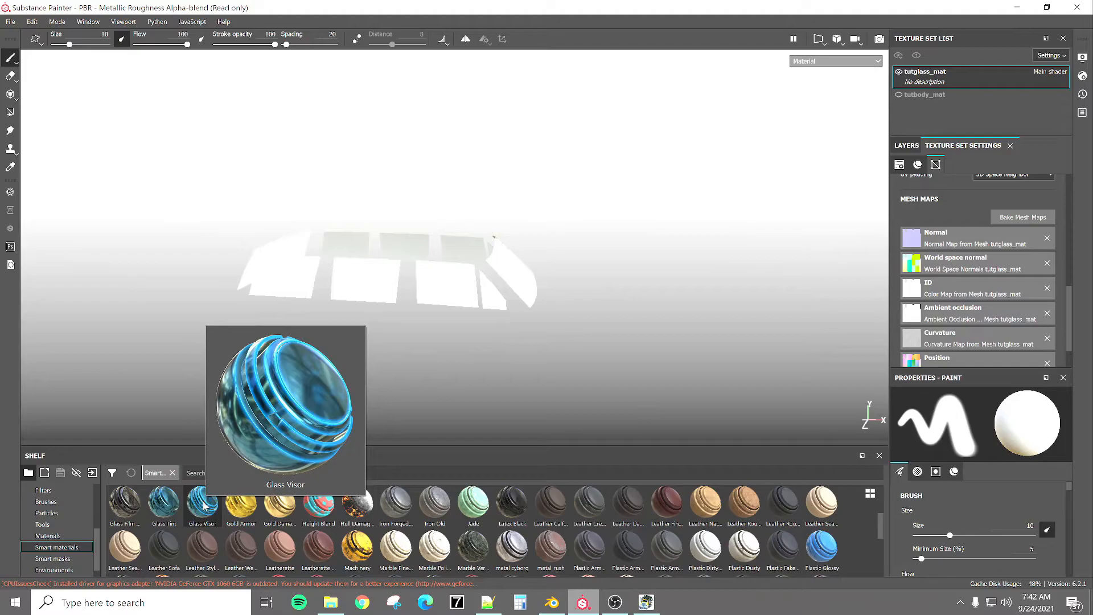
{"action": "left_click_drag", "start_coordinate": [203, 508], "coordinate": [444, 296]}
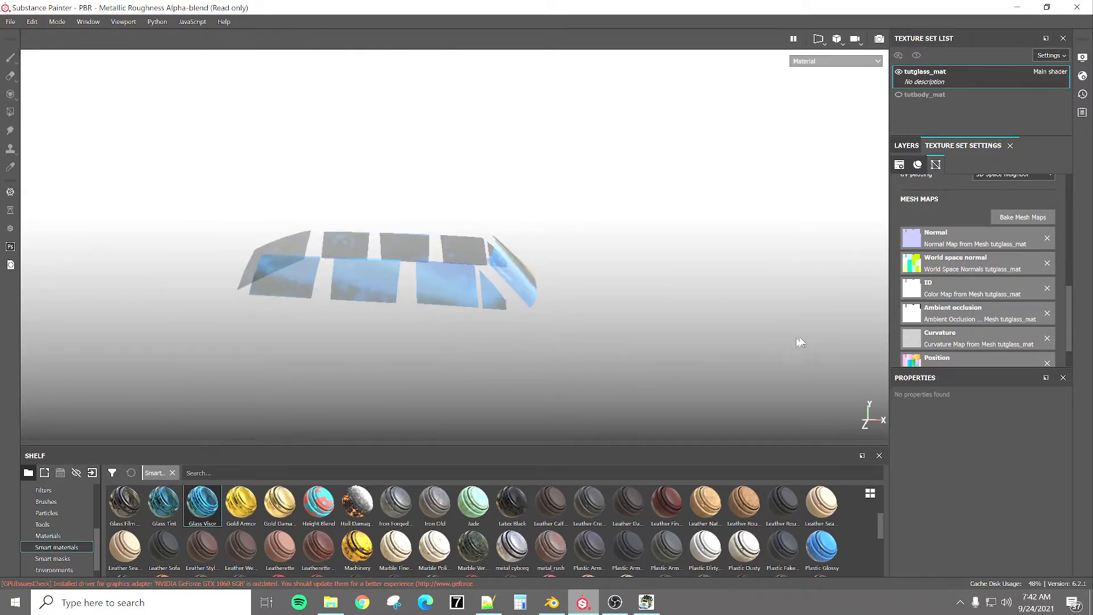
Expand the Glass Visor layer group and remove its Glowing Edges layer.
{"action": "left_click", "coordinate": [905, 145]}
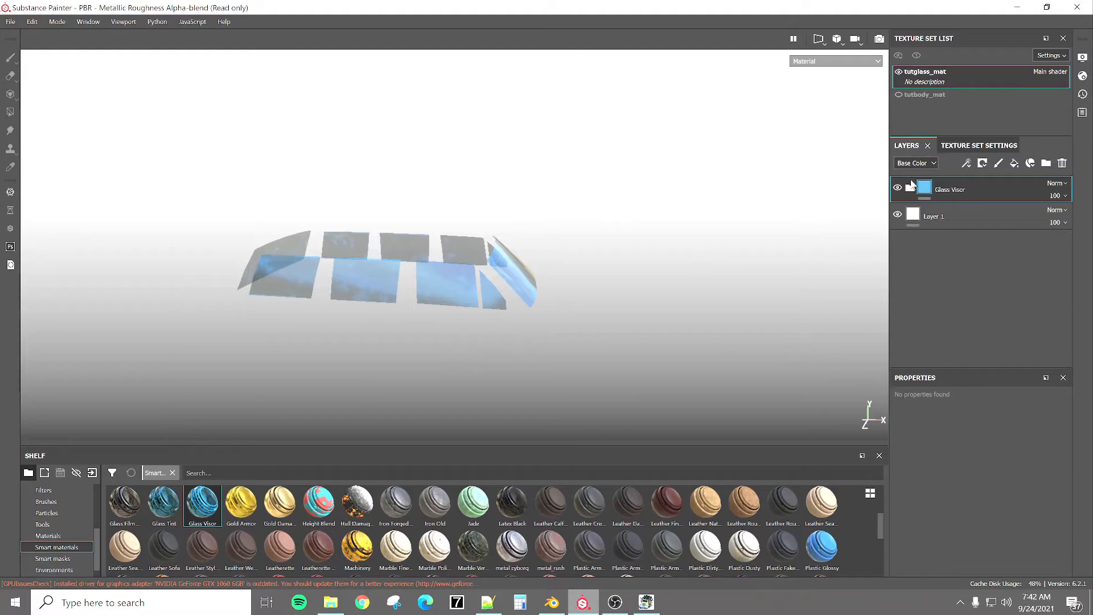
{"action": "left_click", "coordinate": [910, 188]}
{"action": "left_click", "coordinate": [972, 216]}
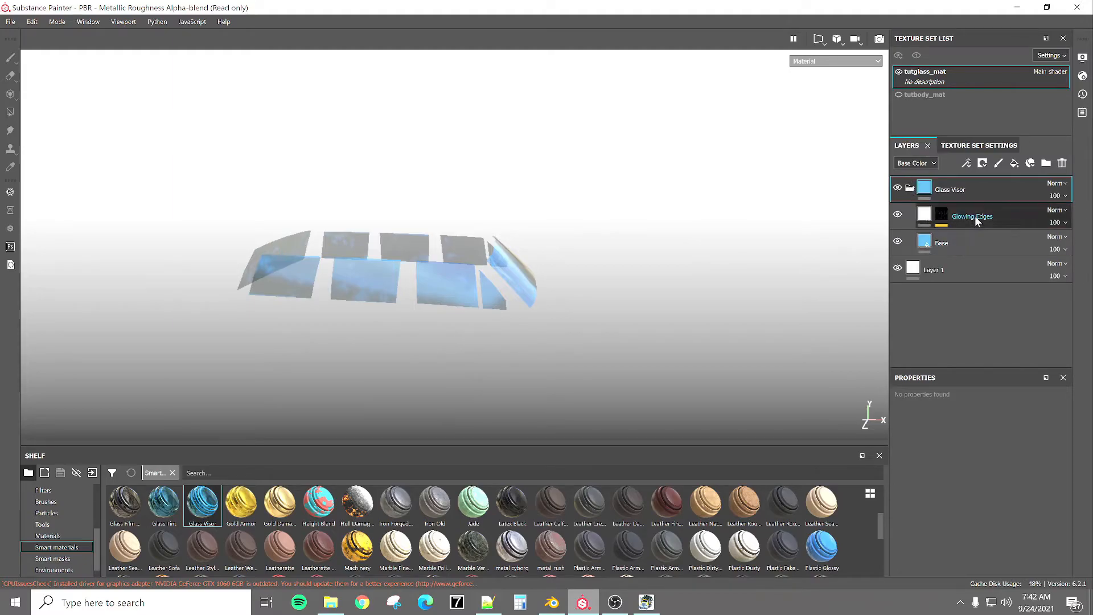
{"action": "right_click", "coordinate": [973, 217]}
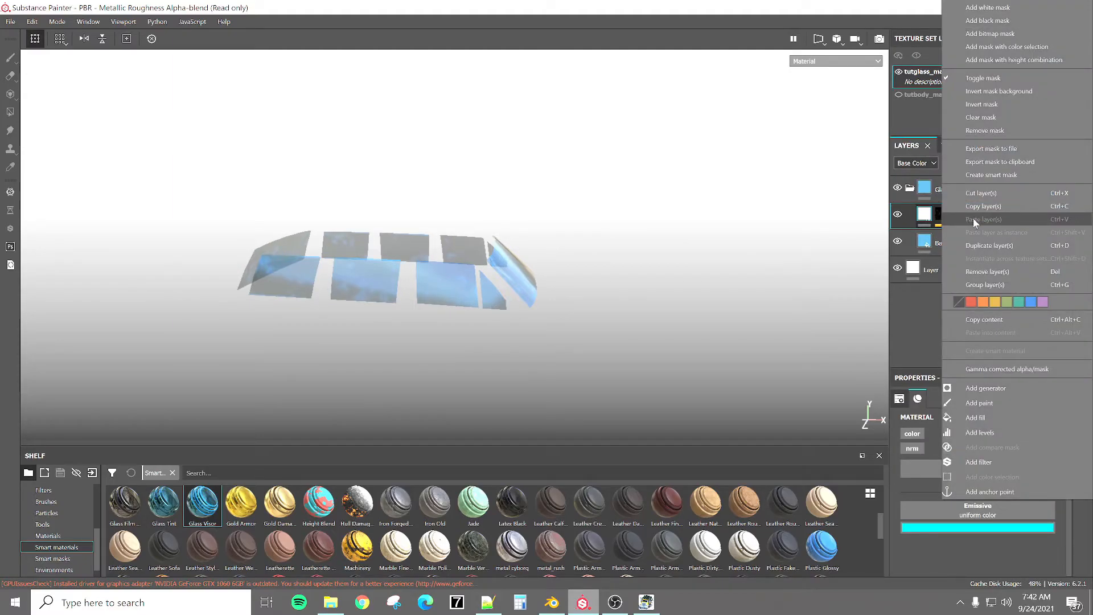
{"action": "left_click", "coordinate": [988, 271]}
Change the Base layer's base color to a pale grey-blue, about R 0.234, G 0.273, B 0.303.
{"action": "left_click", "coordinate": [932, 214]}
{"action": "scroll", "coordinate": [508, 306], "scroll_direction": "up", "scroll_amount": 1}
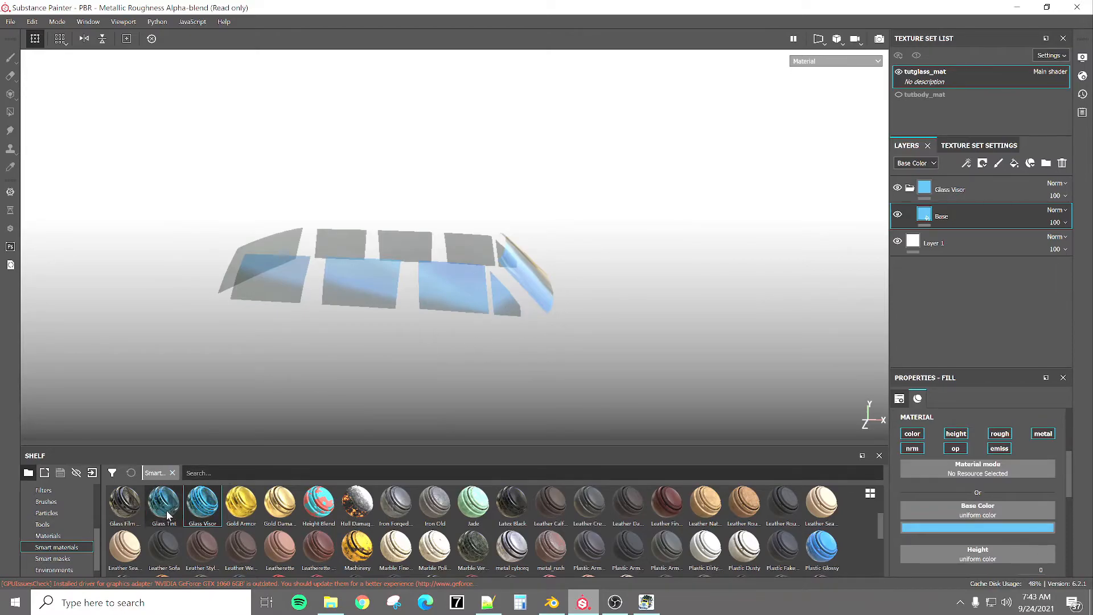
{"action": "mouse_move", "coordinate": [168, 514]}
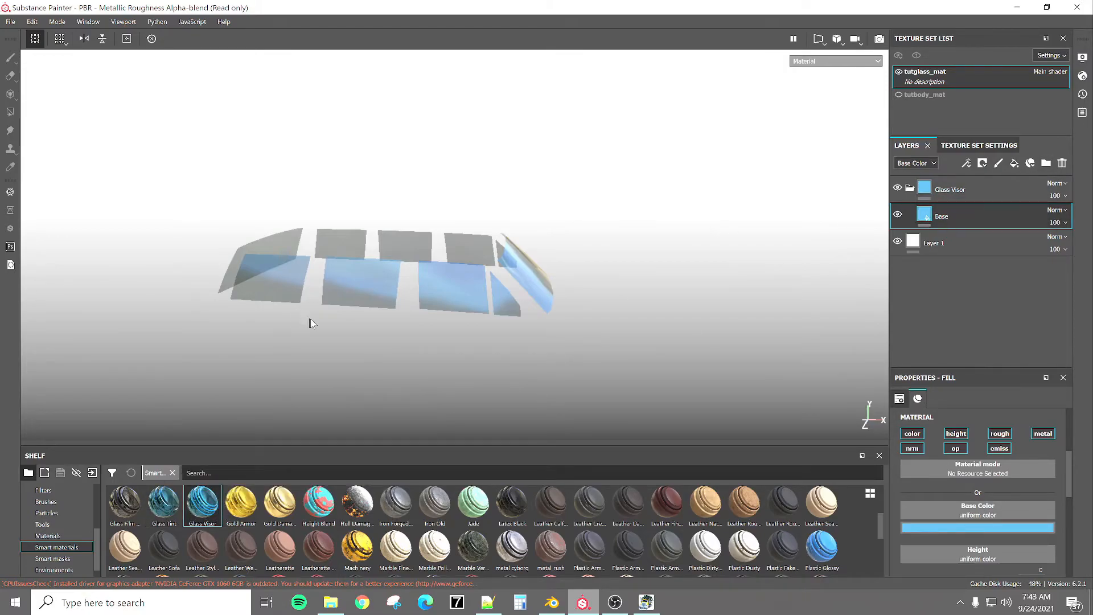
{"action": "left_click", "coordinate": [940, 531]}
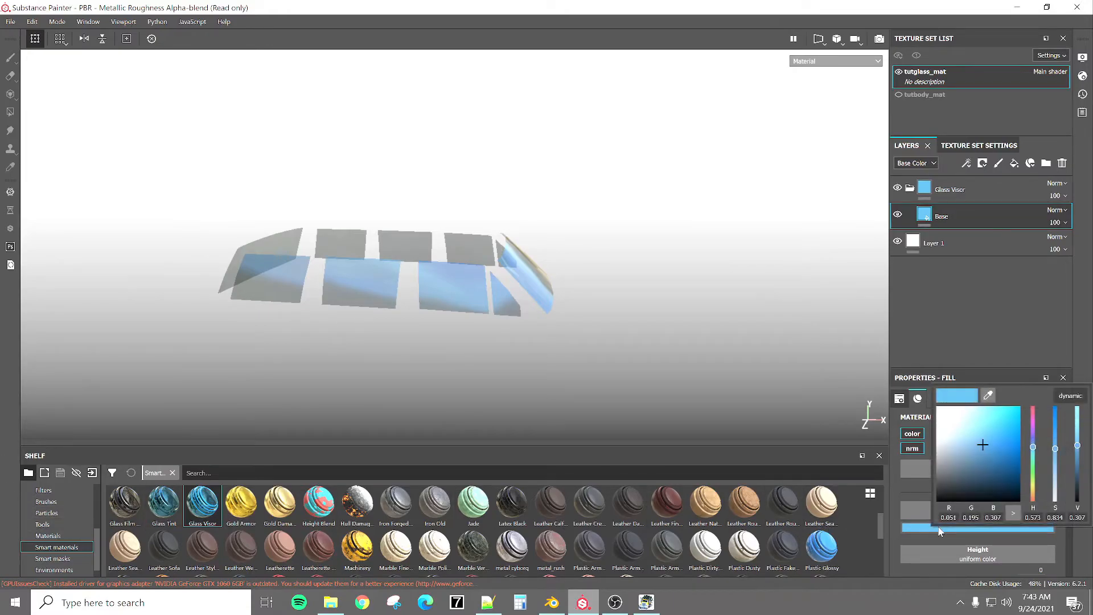
{"action": "left_click", "coordinate": [967, 443]}
{"action": "left_click_drag", "start_coordinate": [967, 442], "coordinate": [945, 445]}
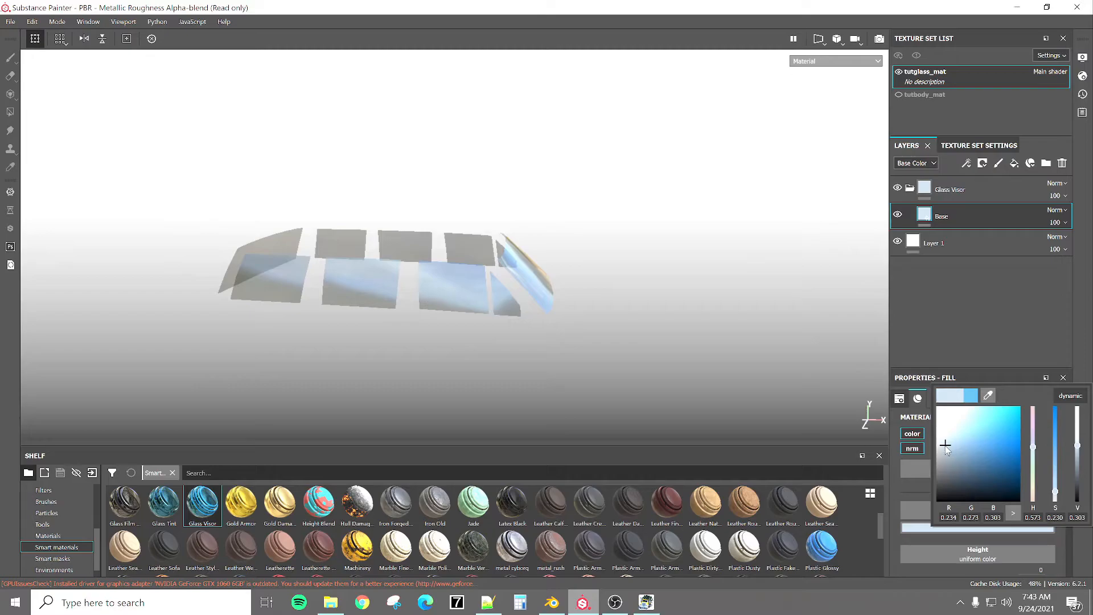
{"action": "left_click", "coordinate": [901, 493]}
{"action": "left_click_drag", "start_coordinate": [555, 357], "coordinate": [439, 360], "text": "alt"}
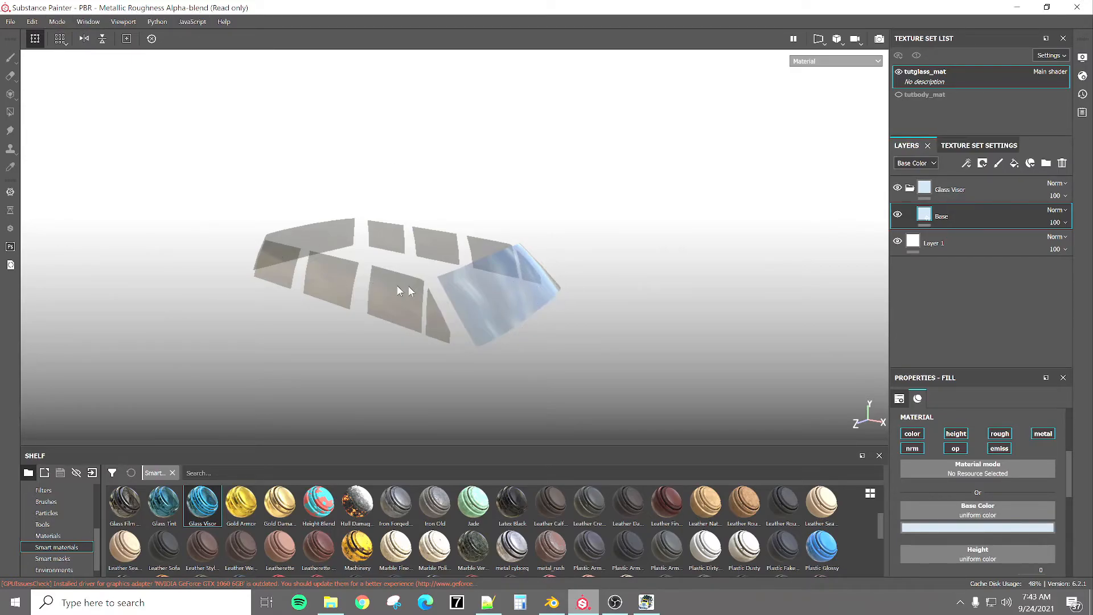
Export the tutglass_mat textures to the texture dump folder with the Snowrunner_No_EM output template, keeping each texture set's size.
{"action": "left_click", "coordinate": [11, 22]}
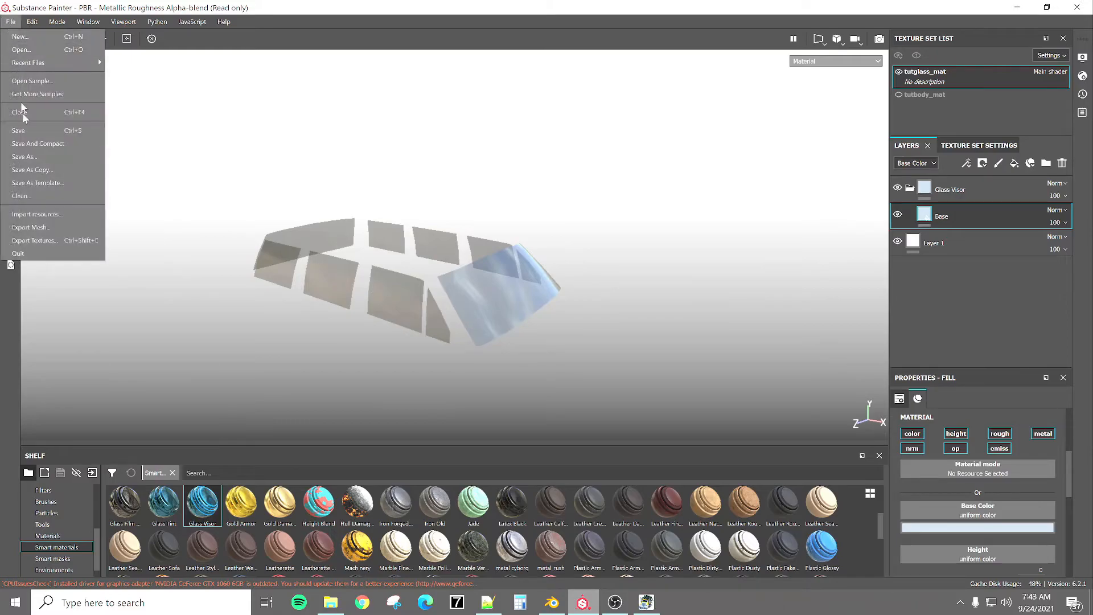
{"action": "left_click", "coordinate": [34, 240]}
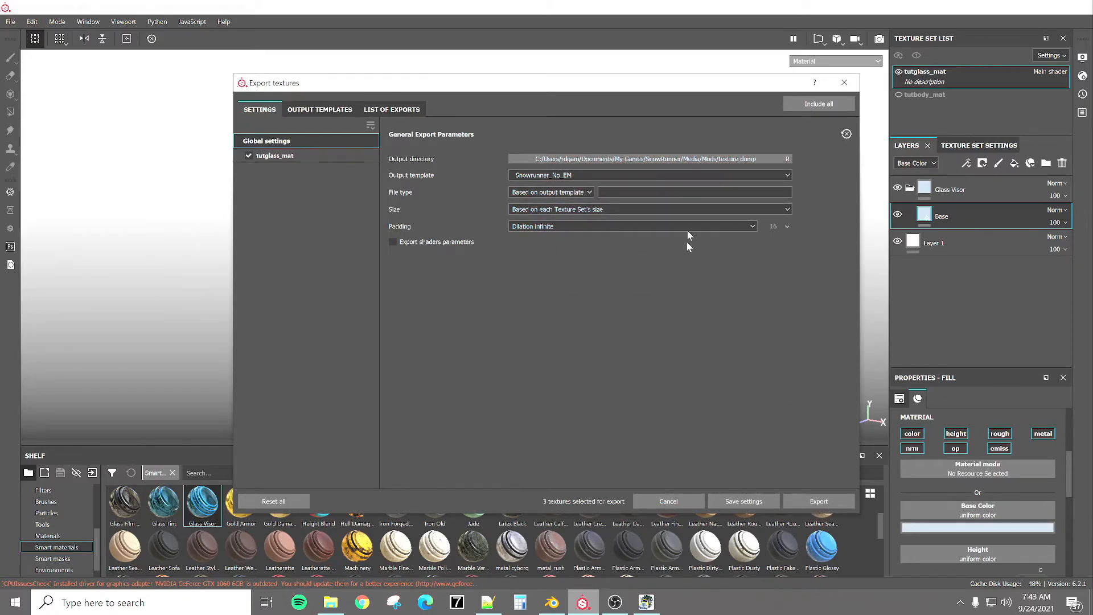
{"action": "left_click", "coordinate": [813, 500]}
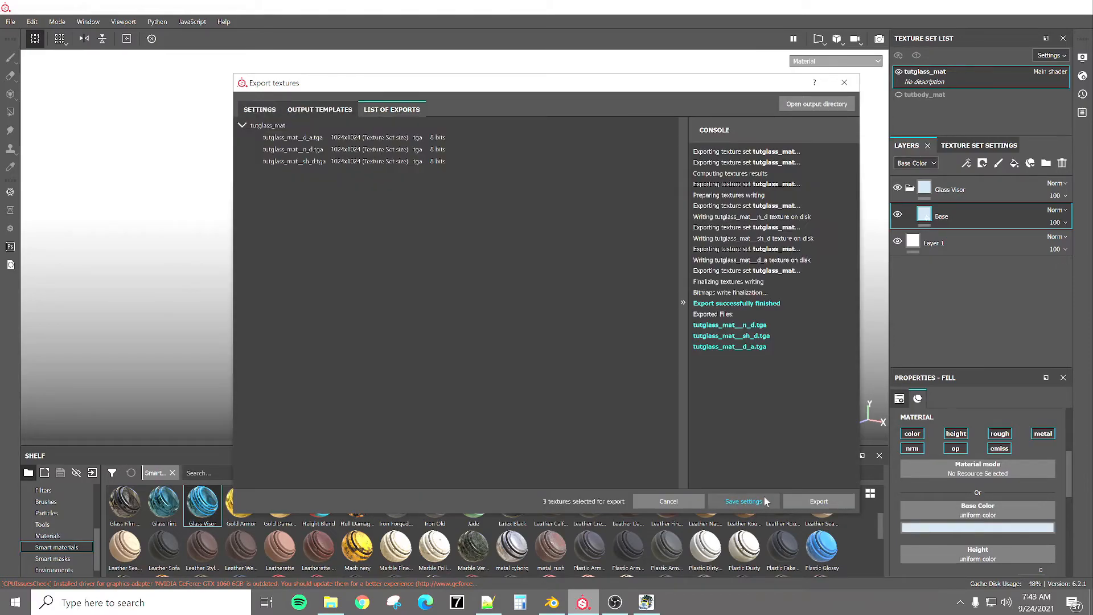
{"action": "left_click", "coordinate": [669, 501]}
Switch to File Explorer and cut the three tutglass_mat tga files from the texture dump folder in Mods.
{"action": "left_click", "coordinate": [335, 607]}
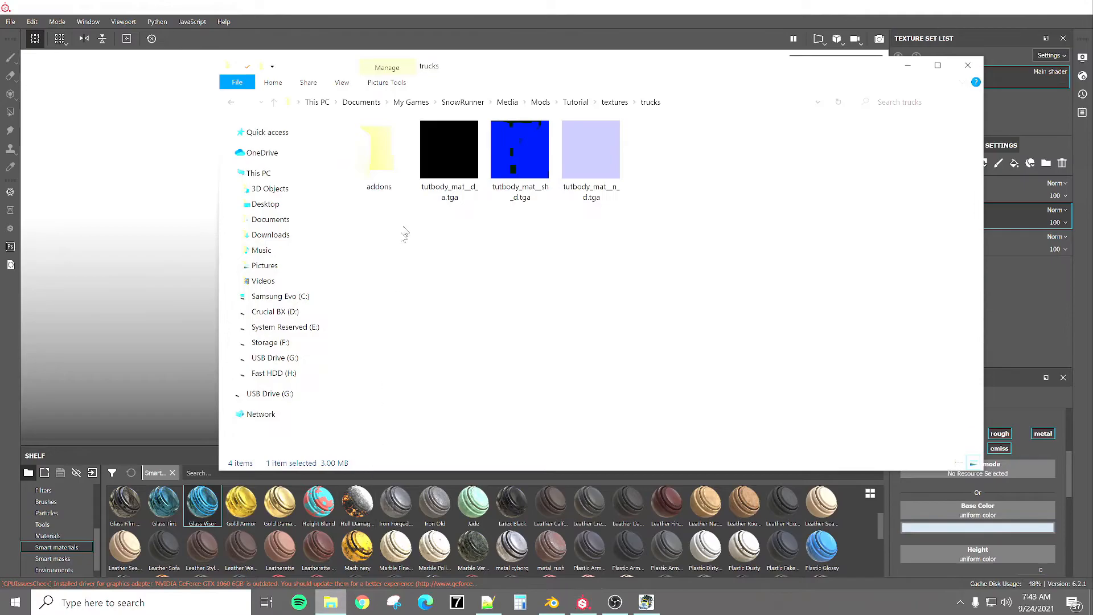
{"action": "key", "text": "alt+Up"}
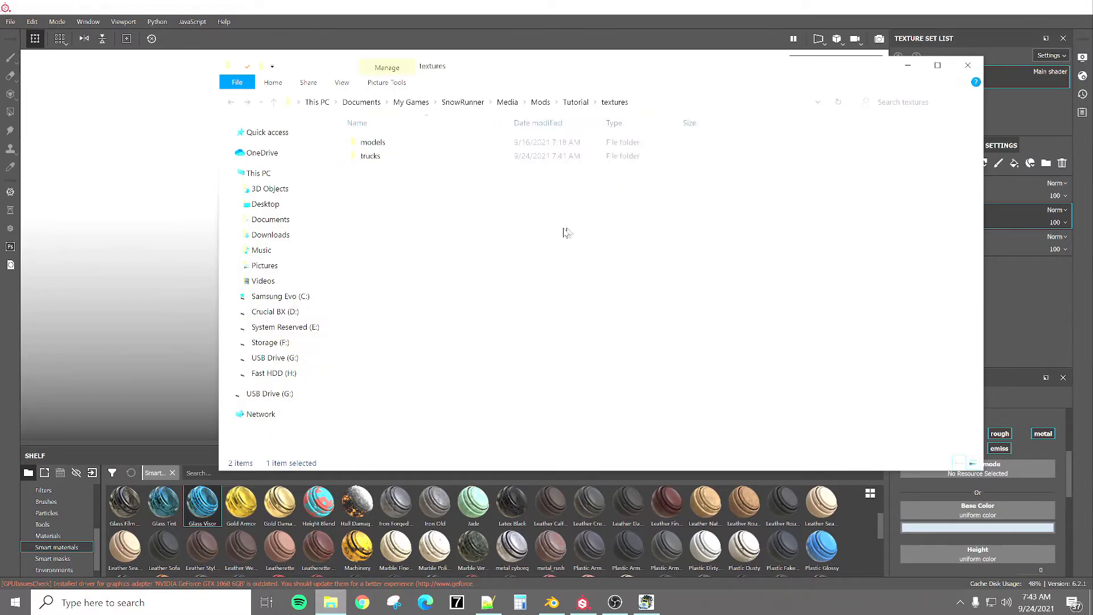
{"action": "key", "text": "alt+Up"}
{"action": "key", "text": "alt+Up"}
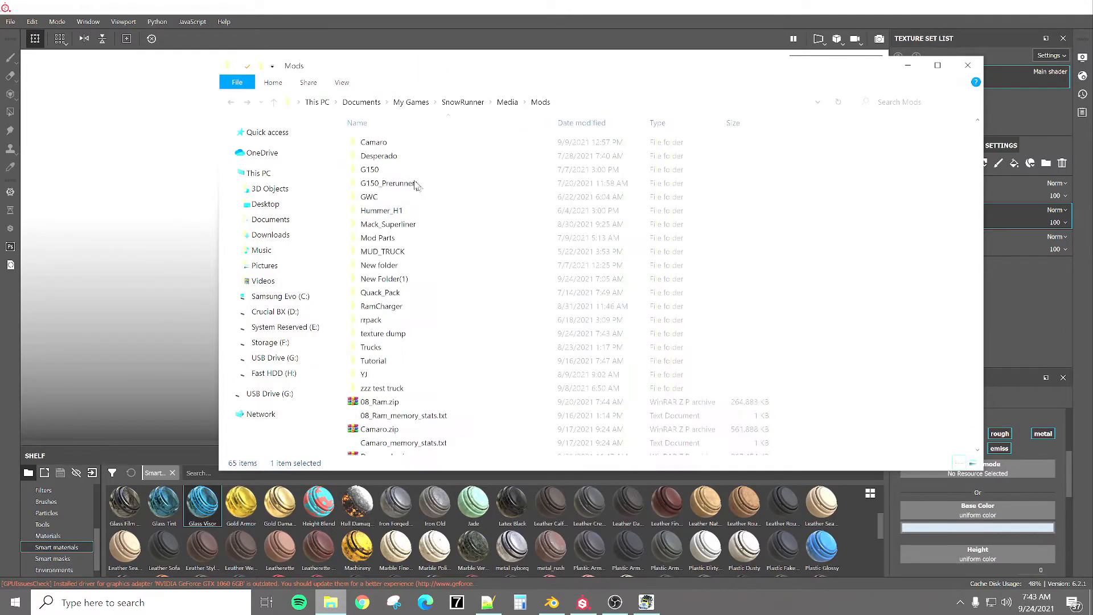
{"action": "double_click", "coordinate": [397, 336]}
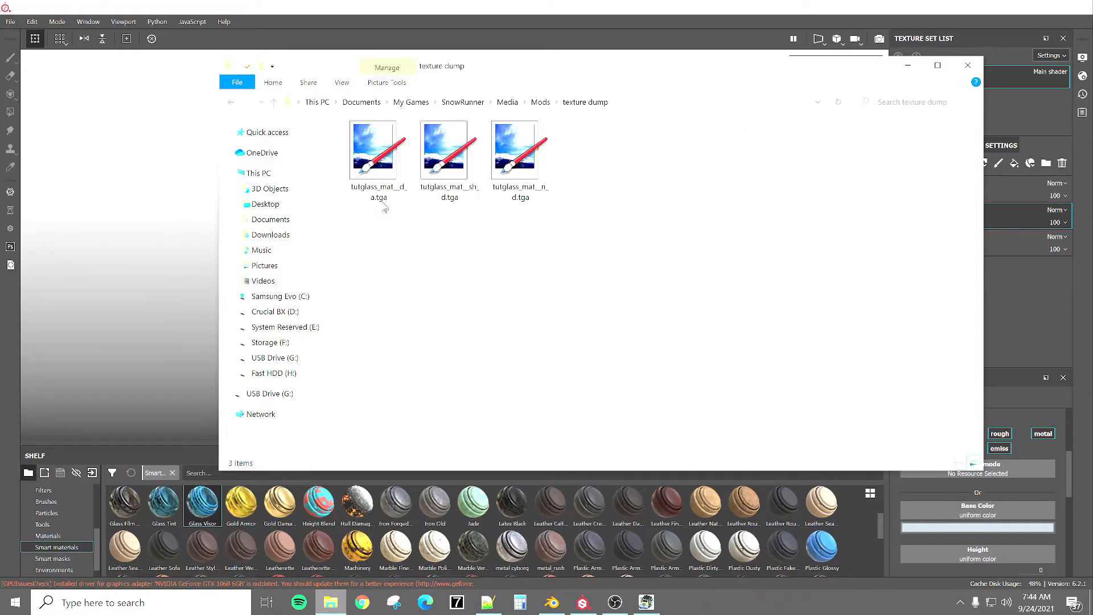
{"action": "left_click_drag", "start_coordinate": [397, 238], "coordinate": [515, 165]}
{"action": "right_click", "coordinate": [515, 165]}
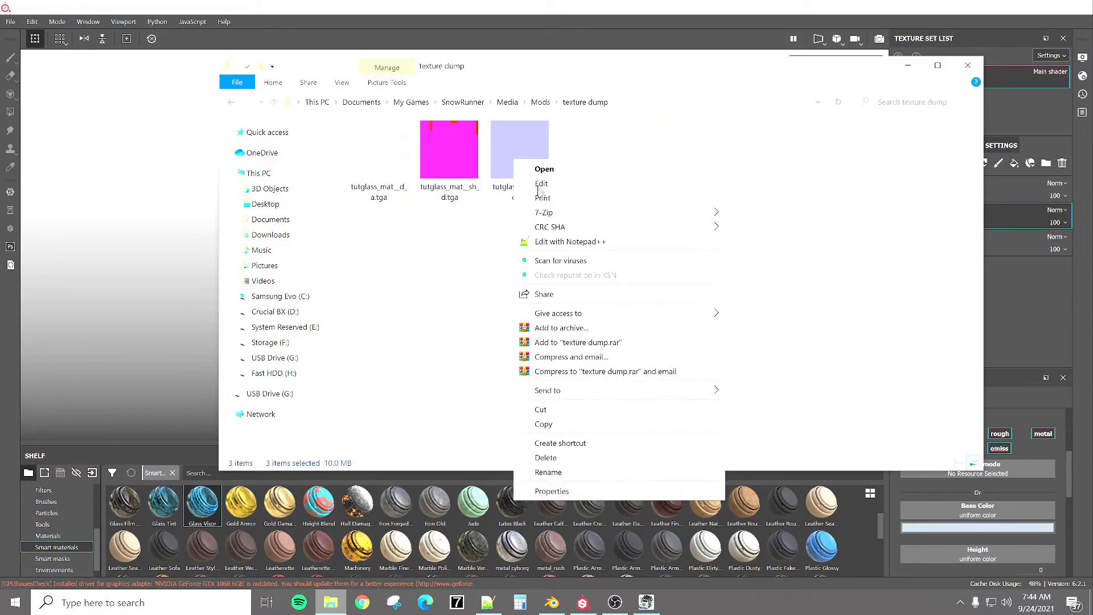
{"action": "left_click", "coordinate": [563, 422]}
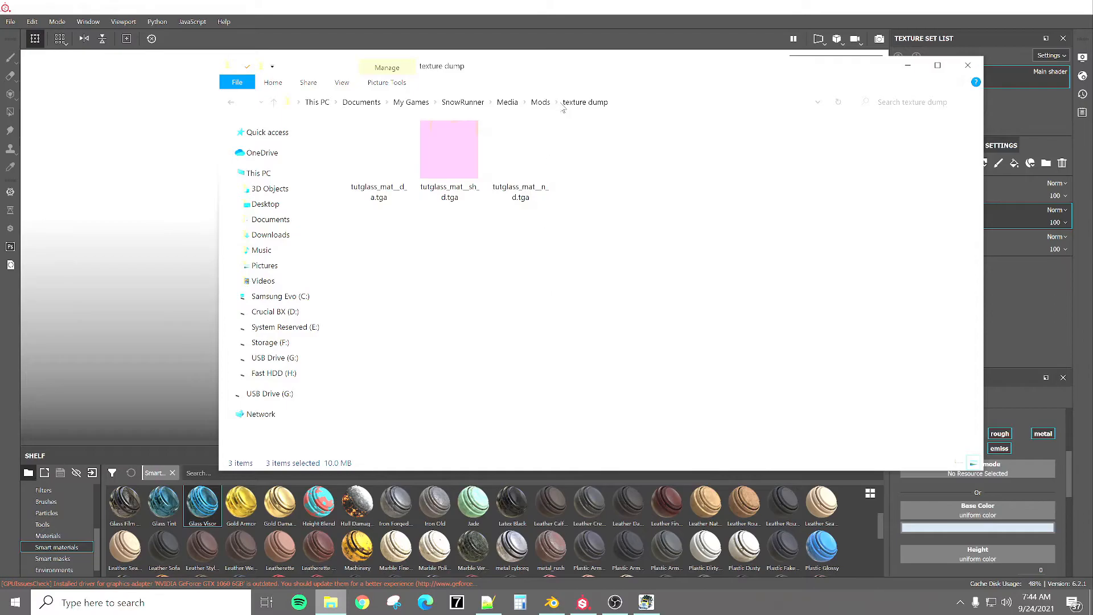
Paste the tutglass_mat tga files into the Tutorial mod's textures/trucks folder.
{"action": "left_click", "coordinate": [540, 103]}
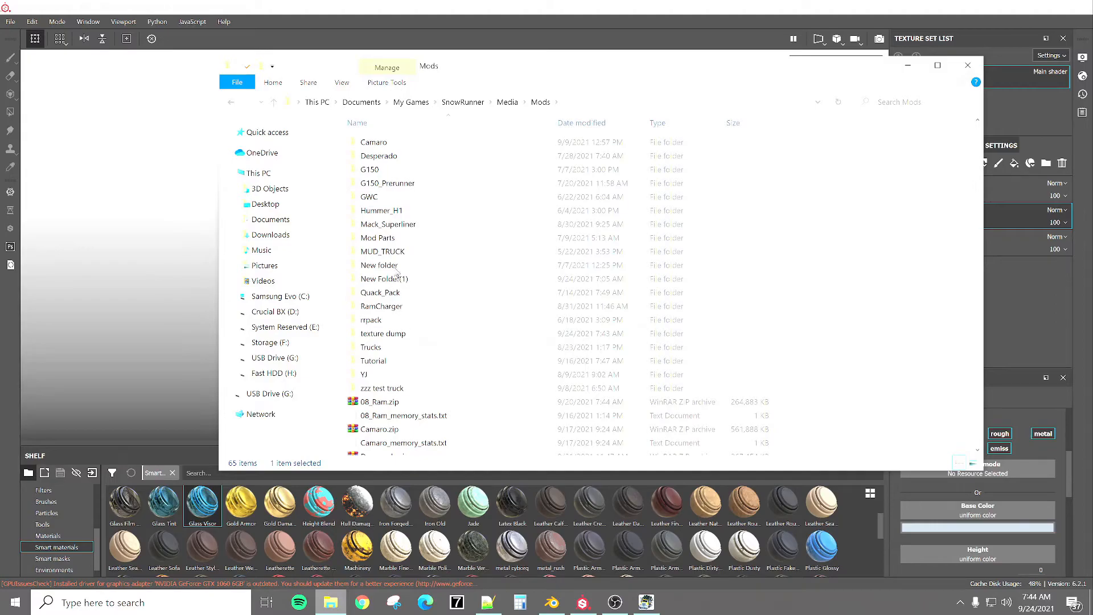
{"action": "double_click", "coordinate": [392, 360]}
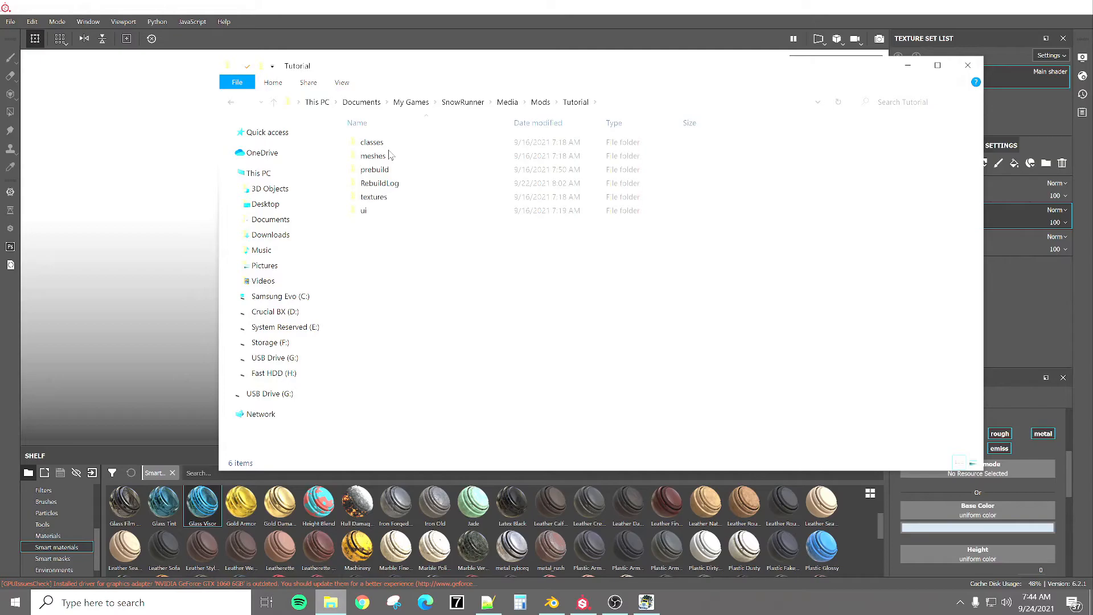
{"action": "double_click", "coordinate": [383, 197]}
{"action": "double_click", "coordinate": [395, 162]}
{"action": "right_click", "coordinate": [522, 319]}
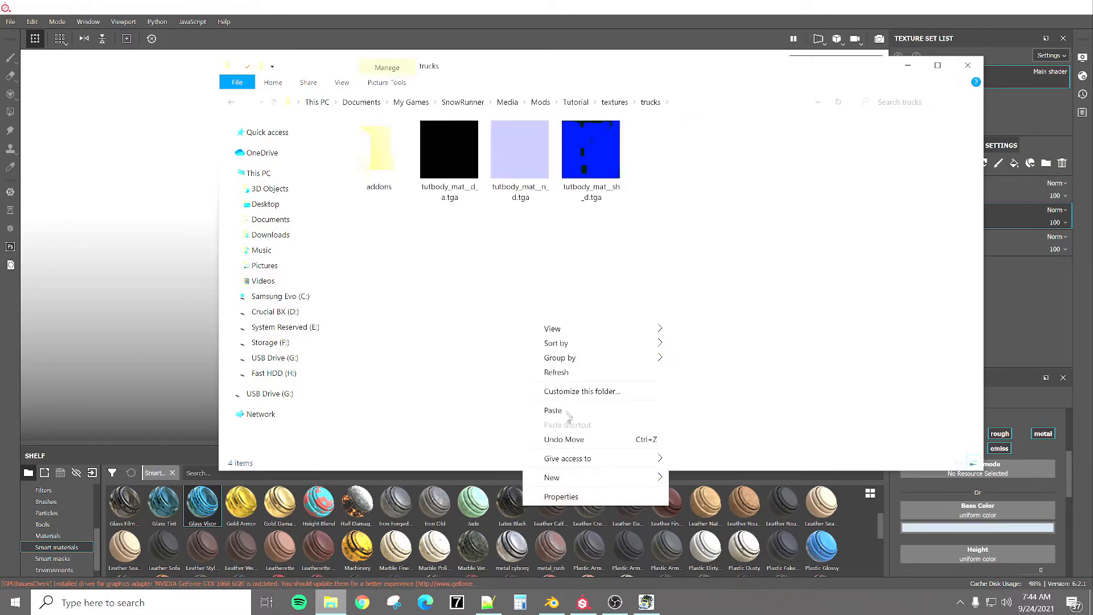
{"action": "left_click", "coordinate": [565, 417]}
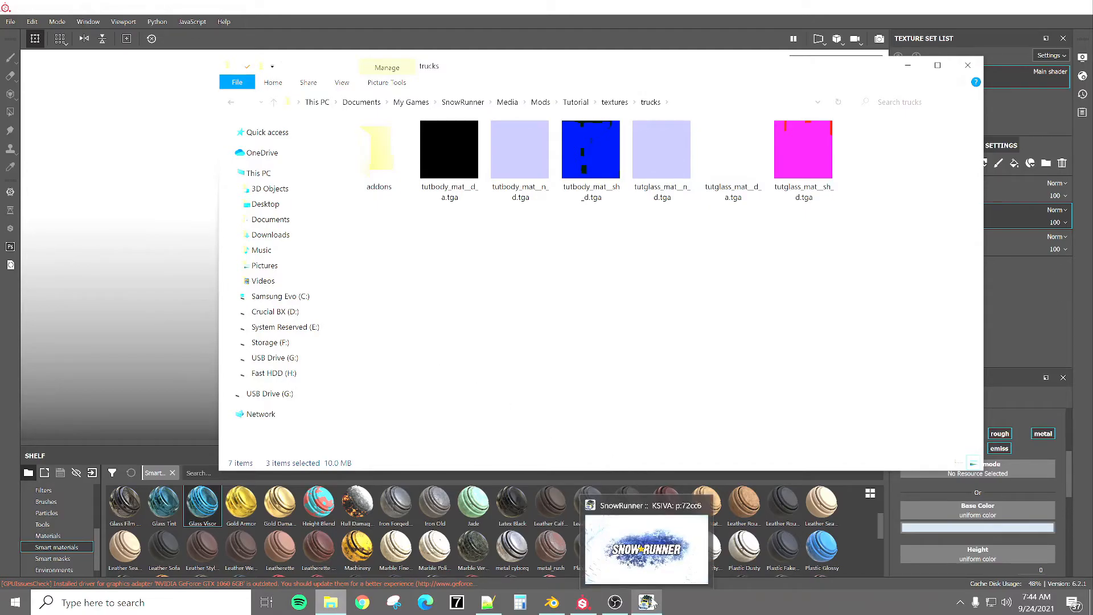
Switch to SnowRunner and convert the Tutorial mod in the mod manager.
{"action": "left_click", "coordinate": [653, 604]}
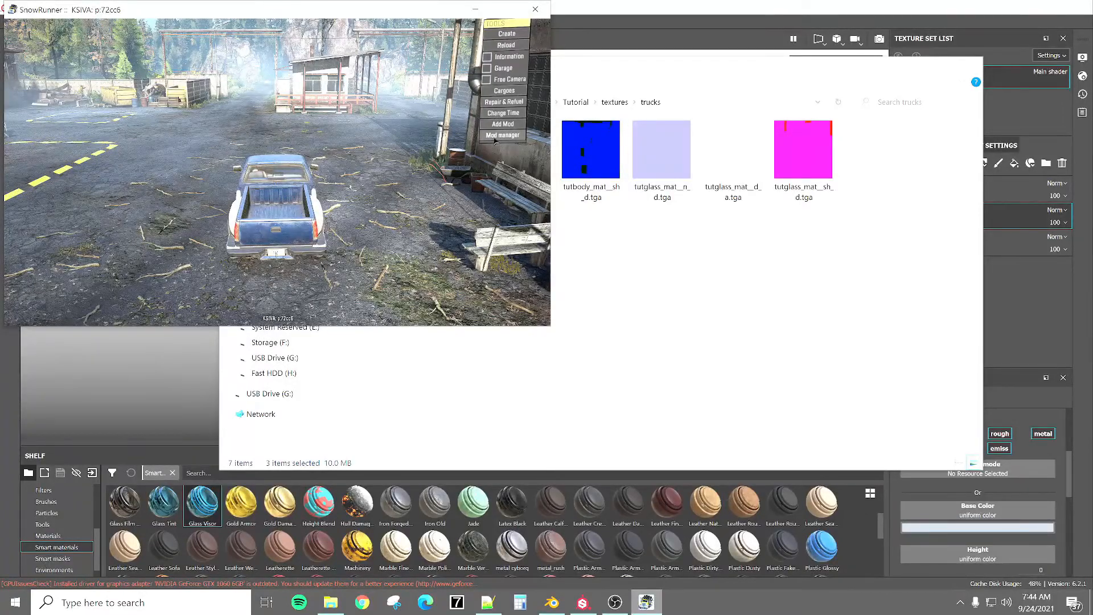
{"action": "left_click", "coordinate": [499, 135]}
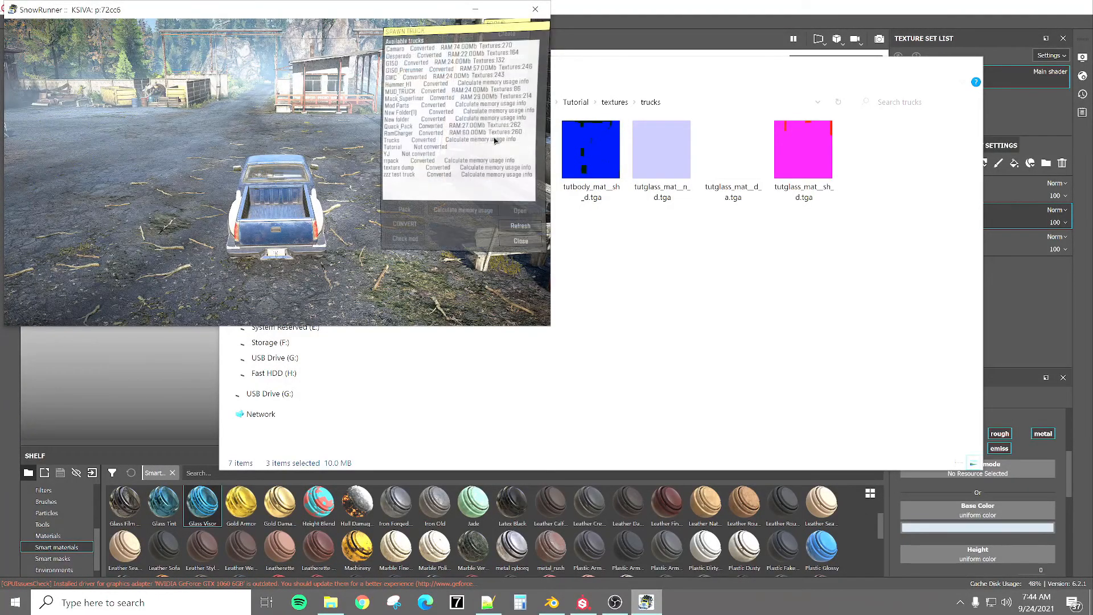
{"action": "left_click", "coordinate": [435, 148]}
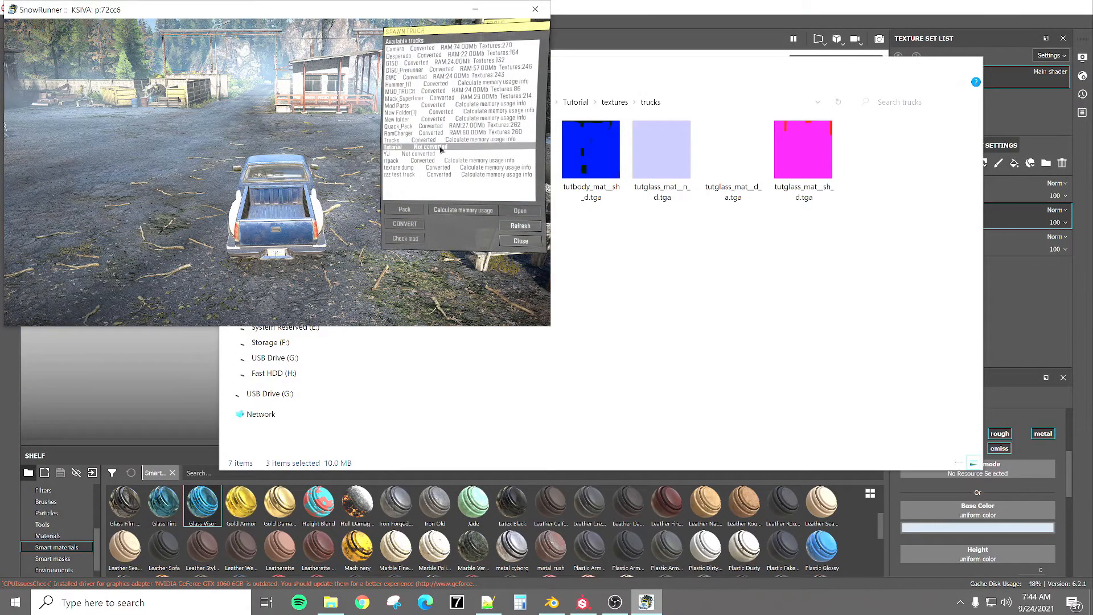
{"action": "left_click", "coordinate": [406, 225]}
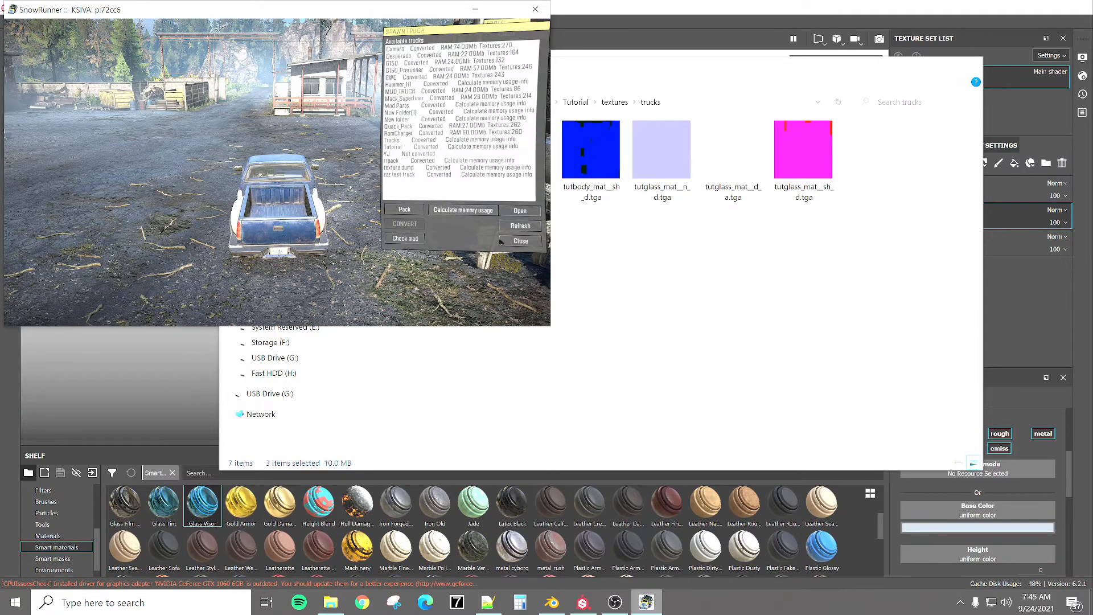
{"action": "left_click", "coordinate": [522, 244]}
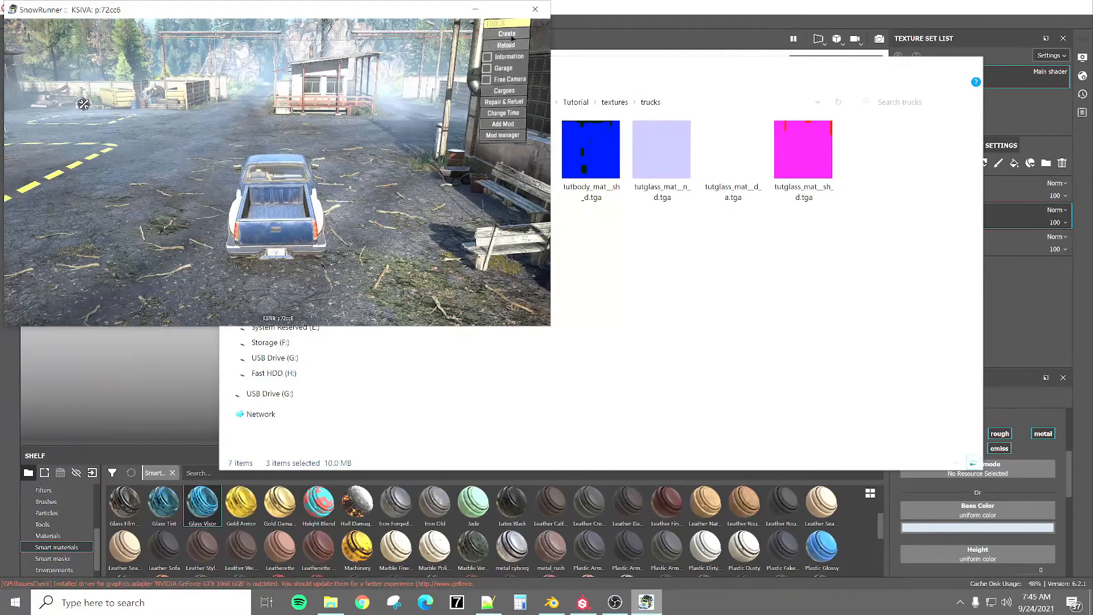
Spawn the Glitchworks Tutorial Truck from the available trucks, select it among the spawned trucks and close the spawn list.
{"action": "left_click", "coordinate": [505, 112]}
{"action": "scroll", "coordinate": [427, 125], "scroll_direction": "down", "scroll_amount": 10}
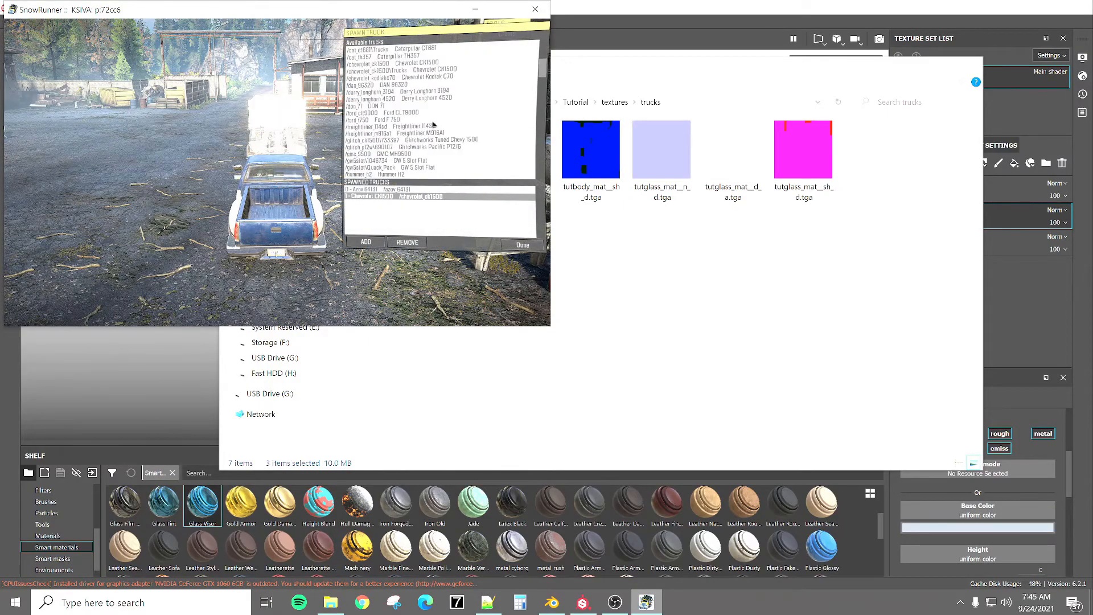
{"action": "scroll", "coordinate": [433, 125], "scroll_direction": "down", "scroll_amount": 10}
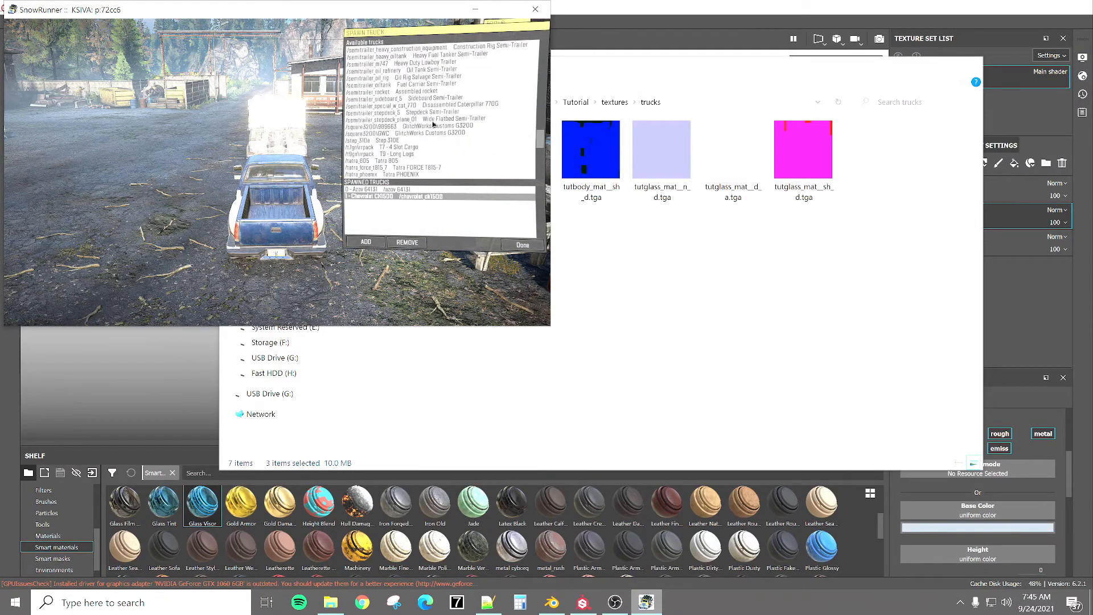
{"action": "scroll", "coordinate": [433, 125], "scroll_direction": "down", "scroll_amount": 2}
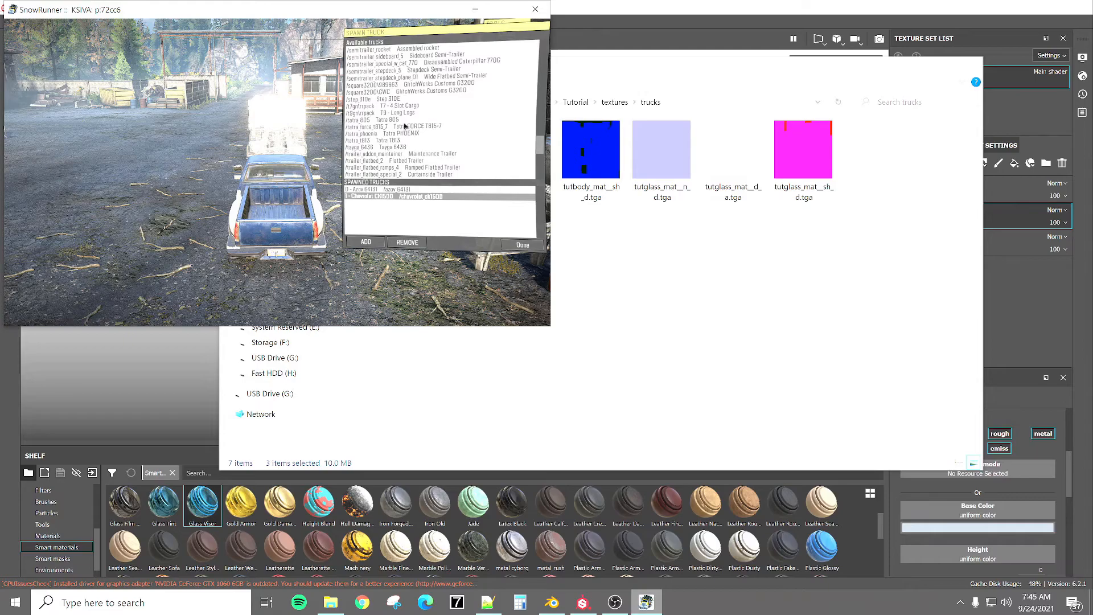
{"action": "scroll", "coordinate": [411, 141], "scroll_direction": "down", "scroll_amount": 5}
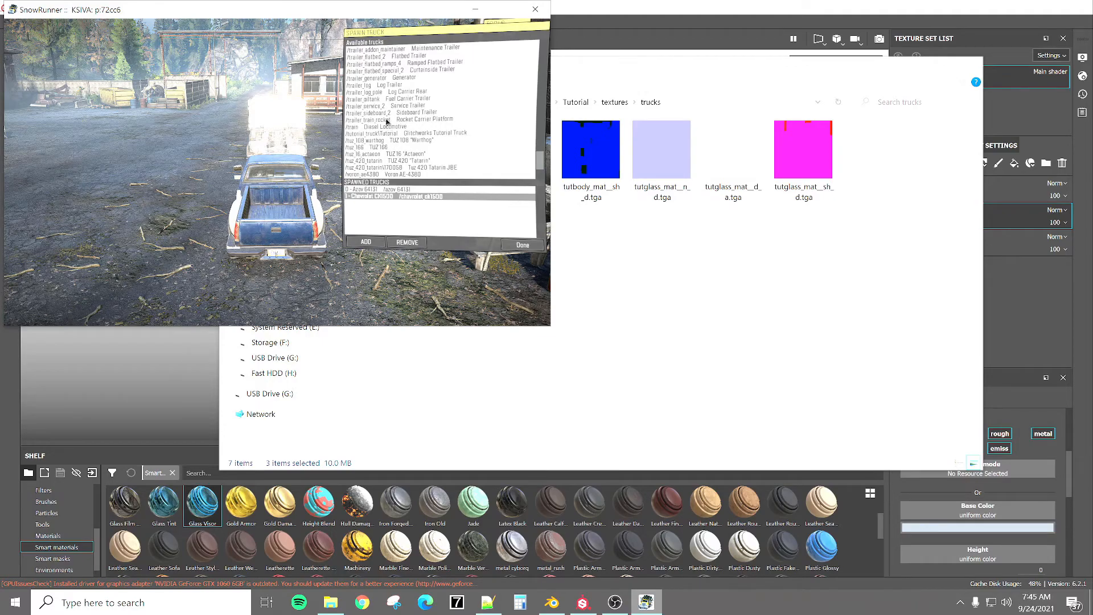
{"action": "scroll", "coordinate": [410, 157], "scroll_direction": "down", "scroll_amount": 1}
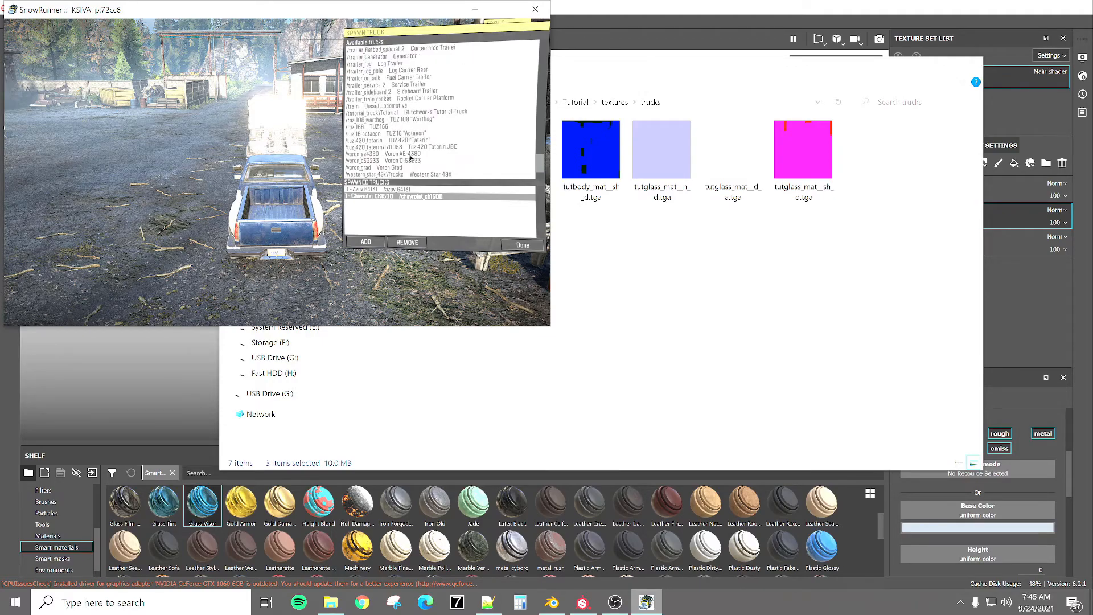
{"action": "left_click", "coordinate": [394, 113]}
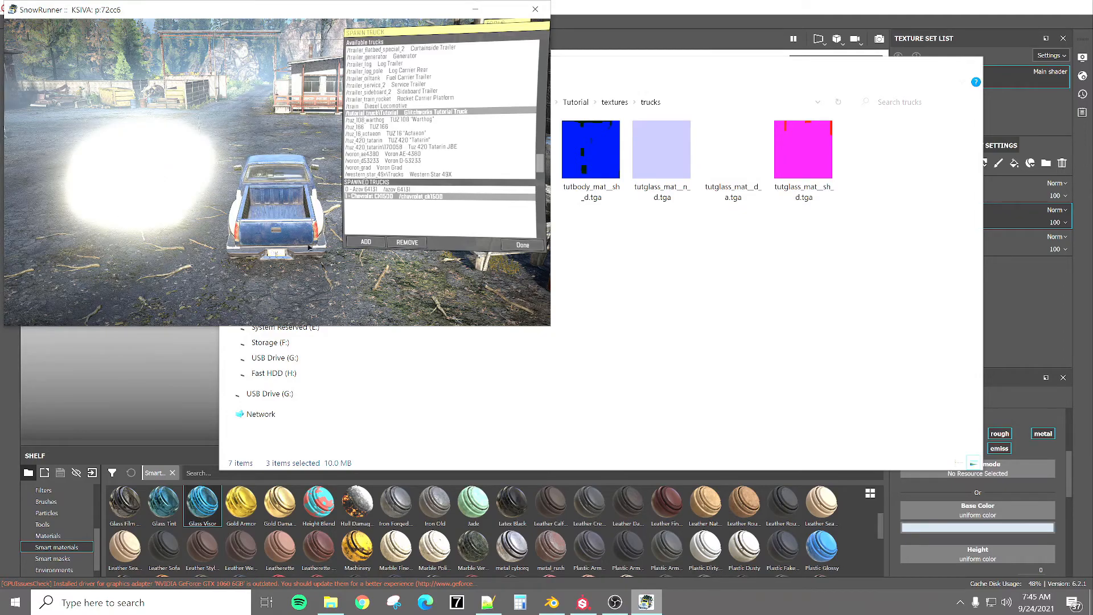
{"action": "left_click", "coordinate": [366, 241]}
{"action": "left_click", "coordinate": [364, 204]}
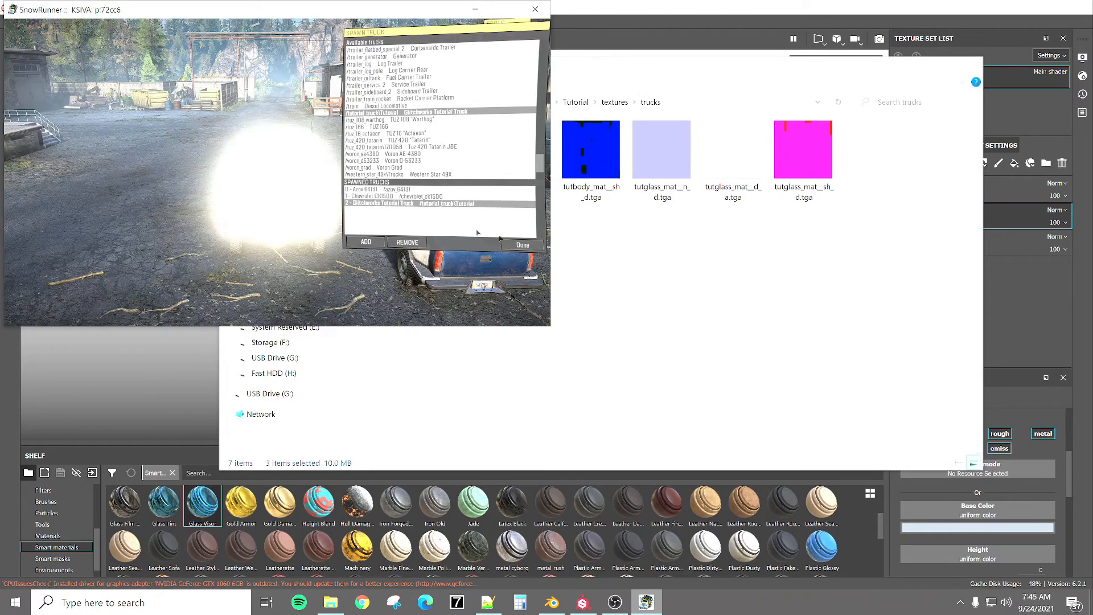
{"action": "left_click", "coordinate": [527, 247]}
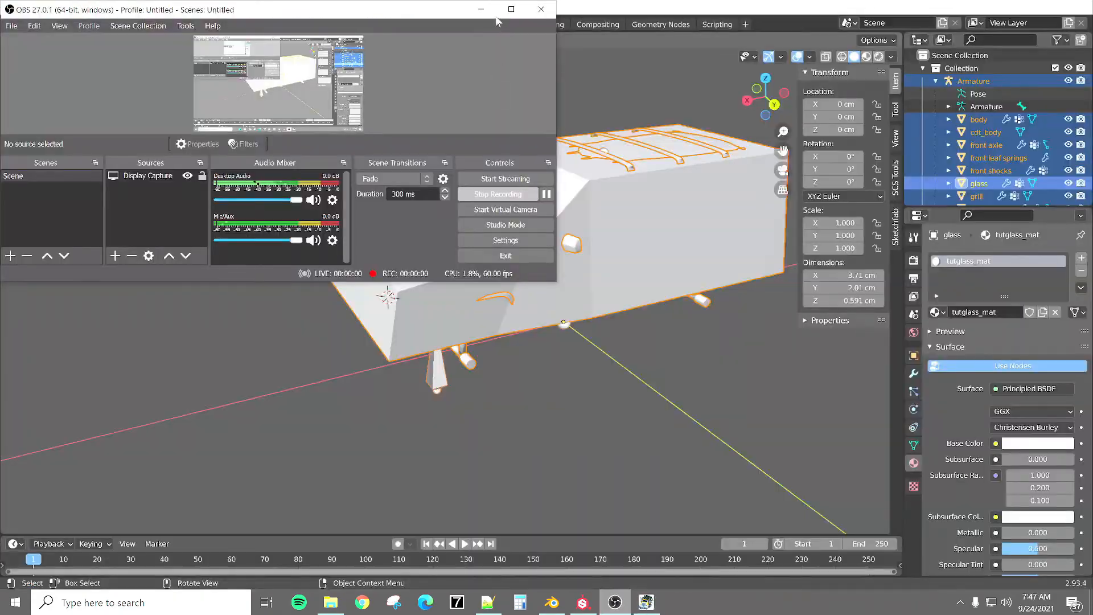
Switch to Blender, start an FBX export and target the existing tutorial.fbx in the Tutorial mod's meshes/trucks folder.
{"action": "left_click", "coordinate": [490, 8]}
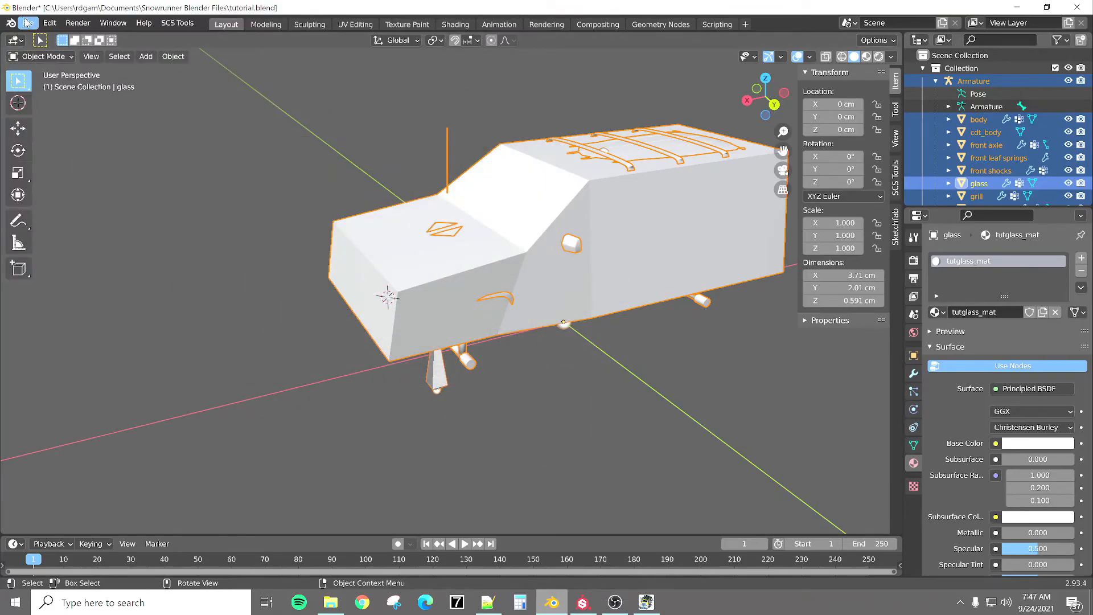
{"action": "left_click", "coordinate": [27, 22]}
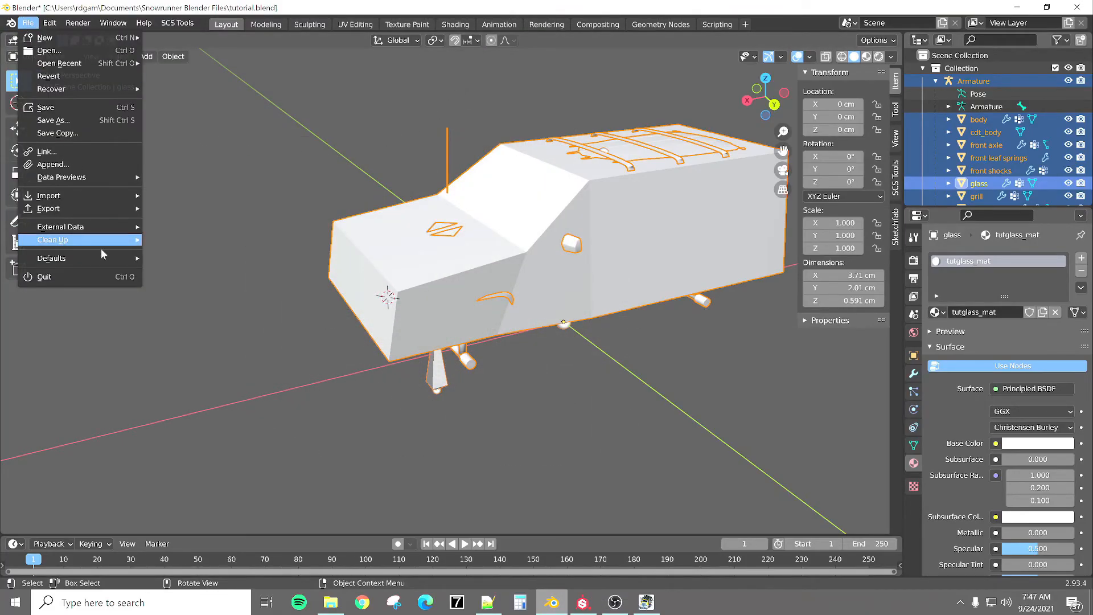
{"action": "mouse_move", "coordinate": [91, 209]}
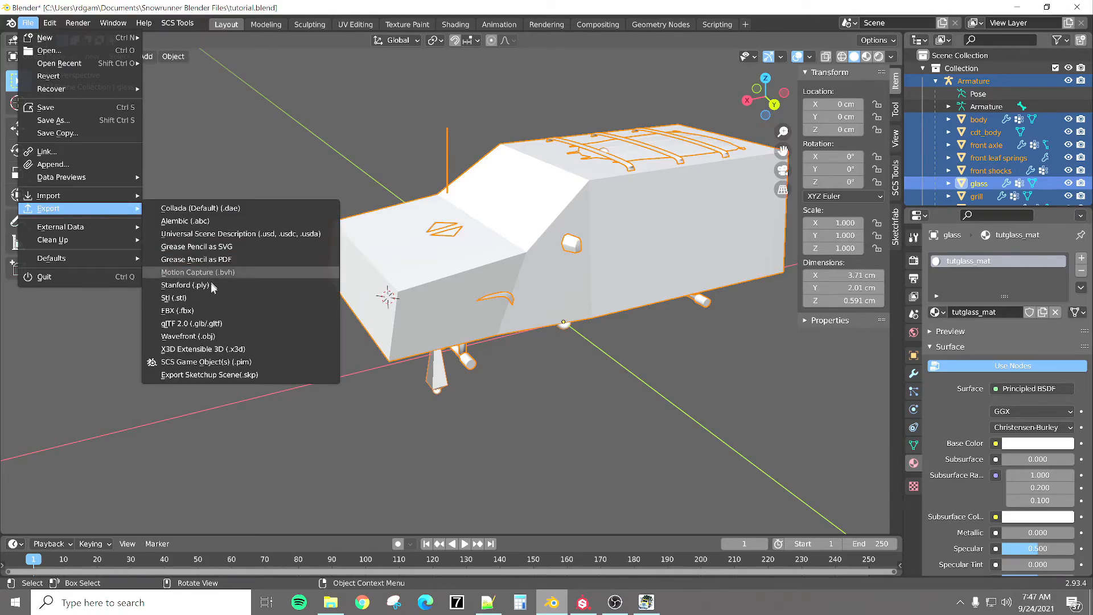
{"action": "left_click", "coordinate": [188, 311]}
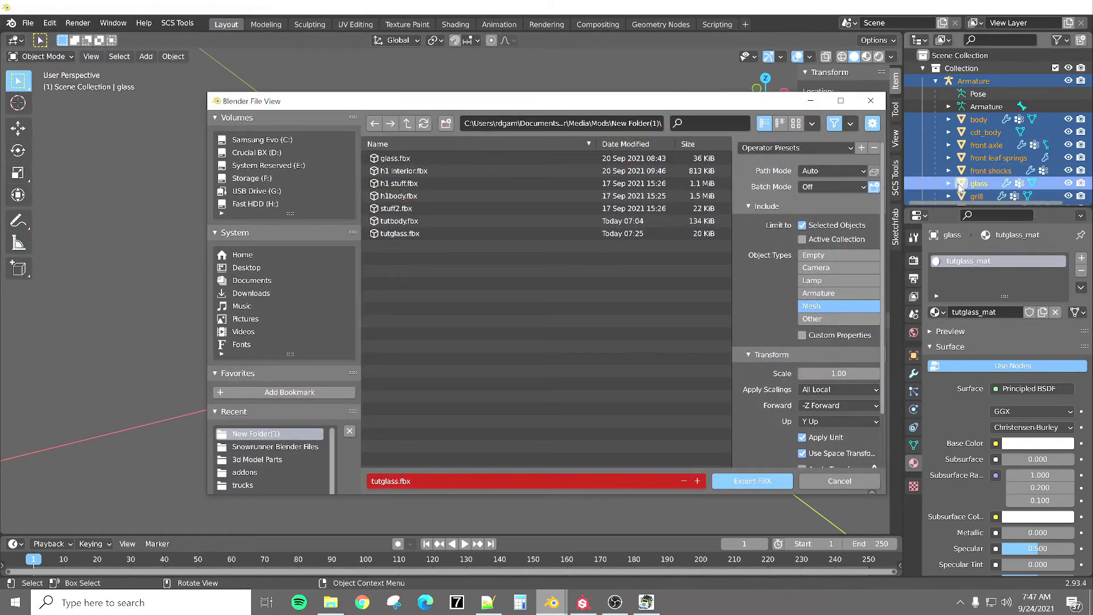
{"action": "left_click", "coordinate": [407, 127]}
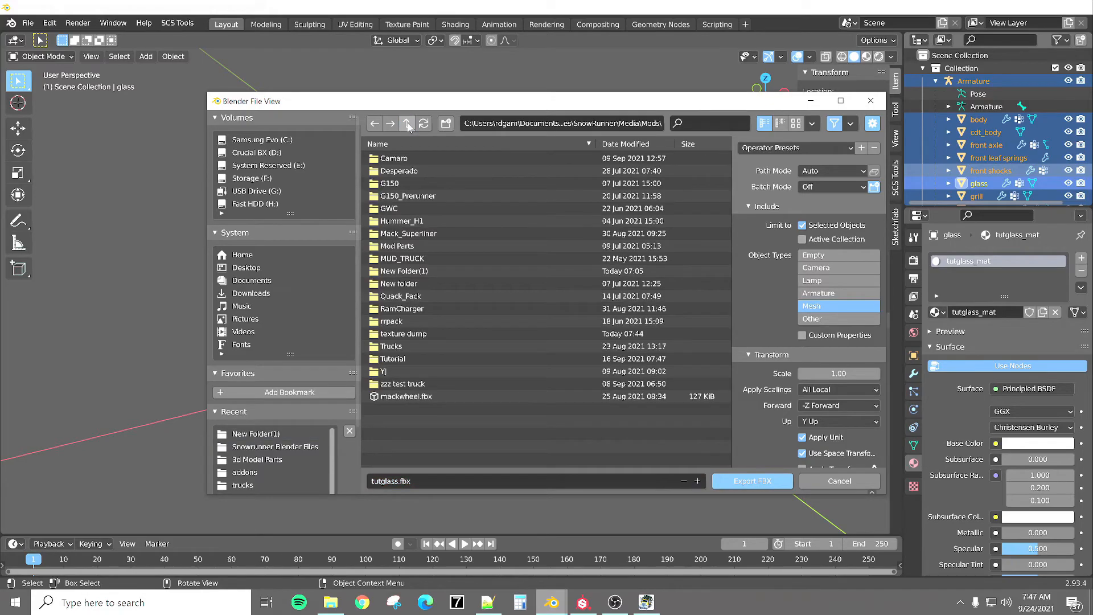
{"action": "double_click", "coordinate": [405, 359]}
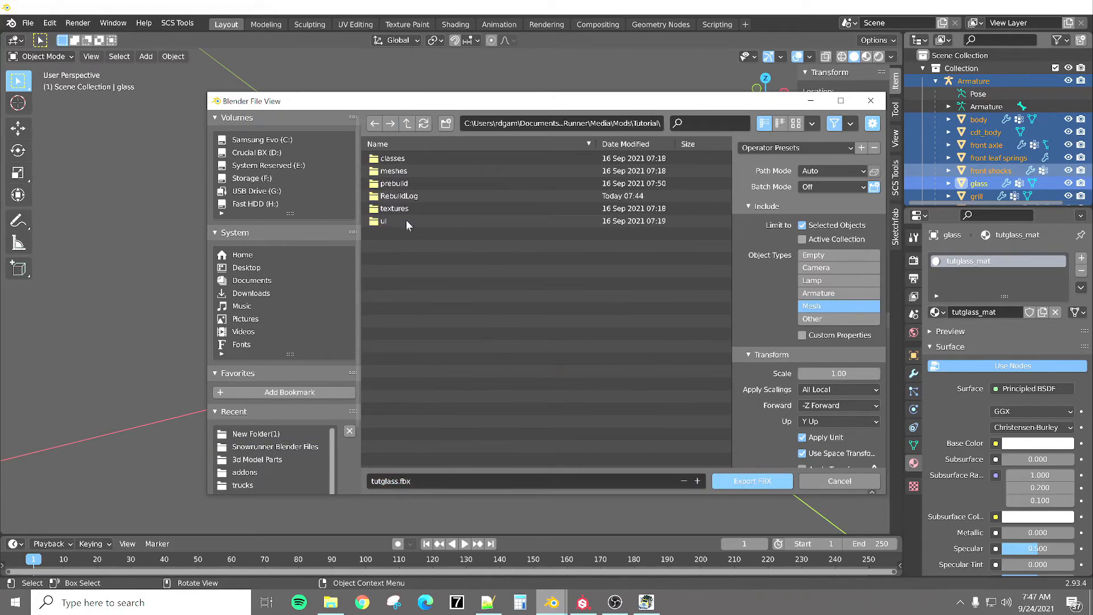
{"action": "left_click", "coordinate": [401, 171]}
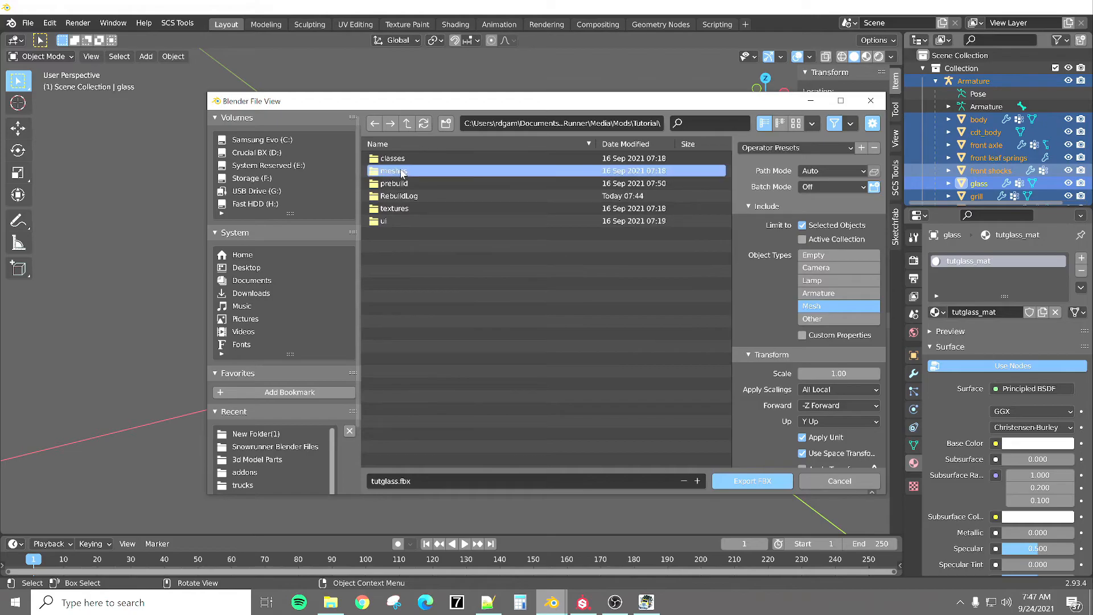
{"action": "double_click", "coordinate": [401, 171]}
{"action": "double_click", "coordinate": [399, 158]}
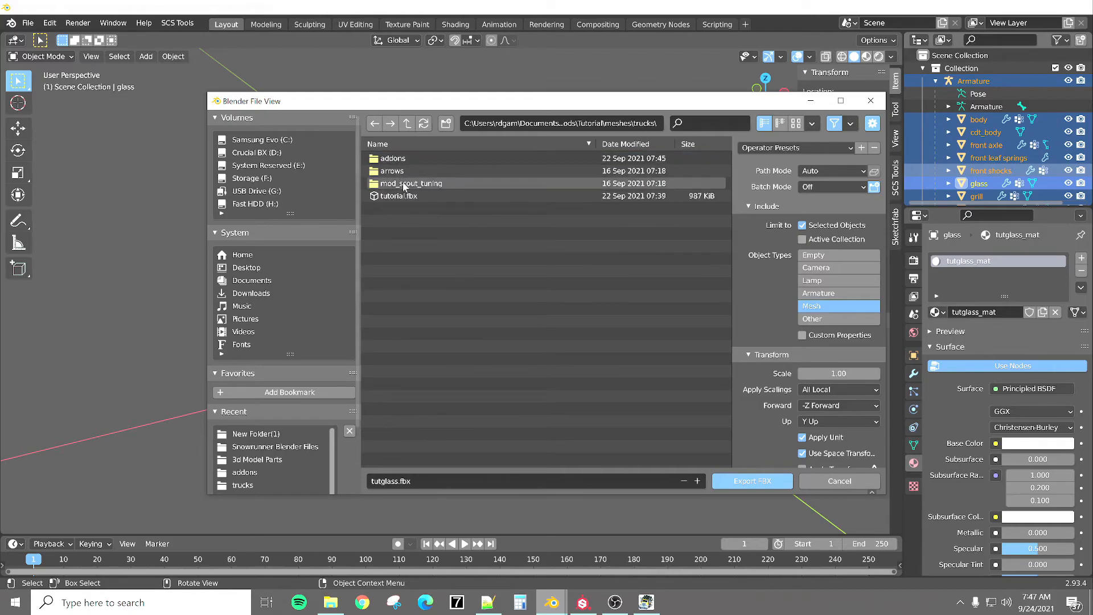
{"action": "left_click", "coordinate": [400, 195]}
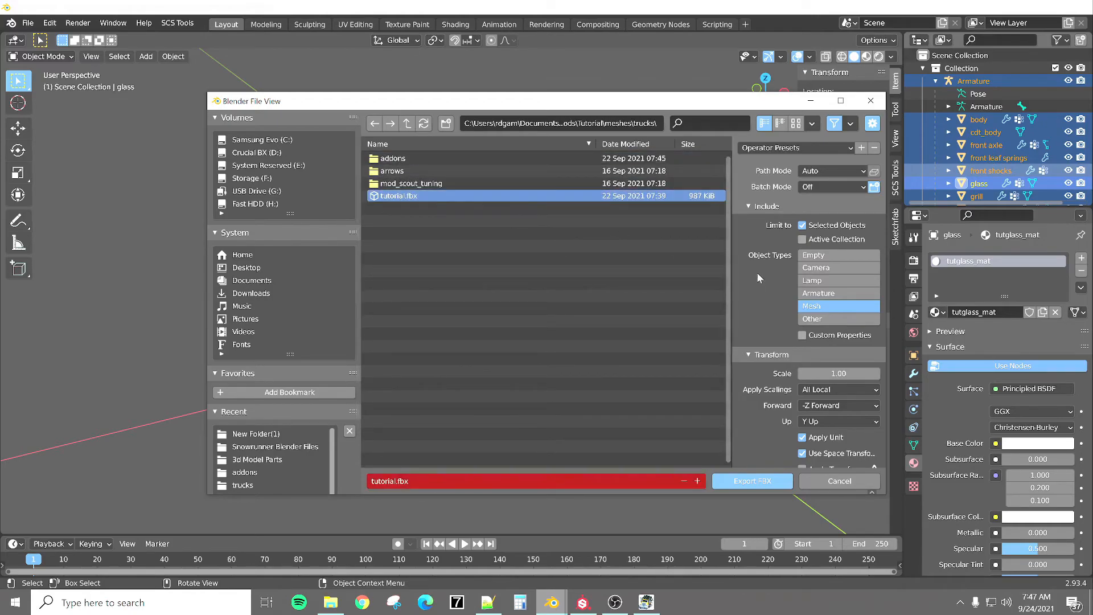
Add Armature to the exported object types alongside Mesh and export the selected objects over tutorial.fbx.
{"action": "left_click", "coordinate": [823, 294], "text": "shift"}
{"action": "scroll", "coordinate": [785, 441], "scroll_direction": "down", "scroll_amount": 2}
{"action": "left_click", "coordinate": [802, 435]}
{"action": "left_click", "coordinate": [751, 482]}
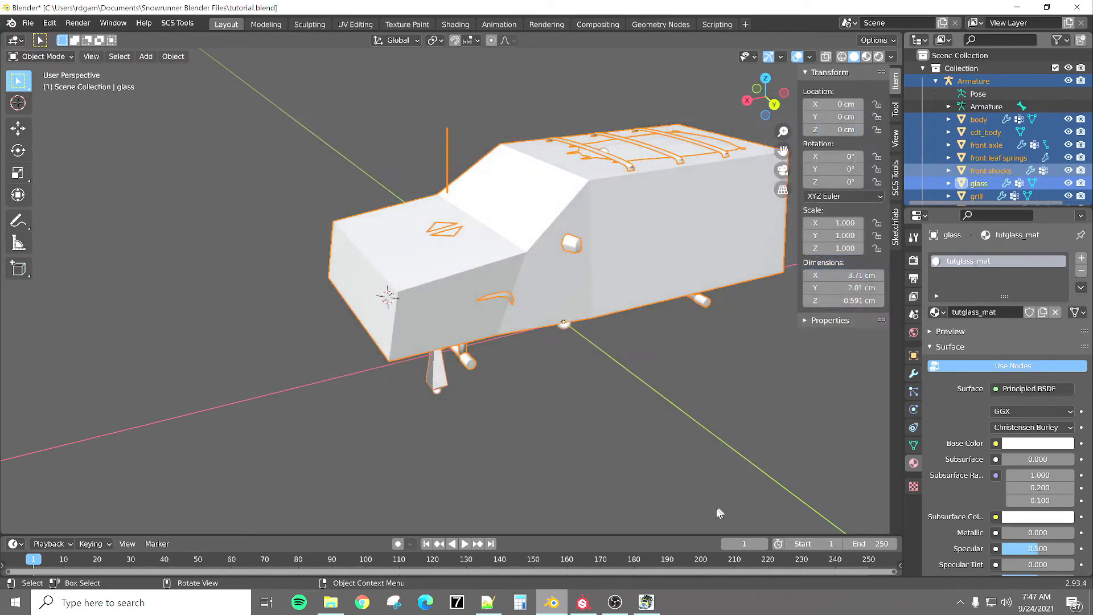
Switch to SnowRunner, reconvert the Tutorial mod in the mod manager and inspect the spawned truck up close.
{"action": "left_click", "coordinate": [649, 608]}
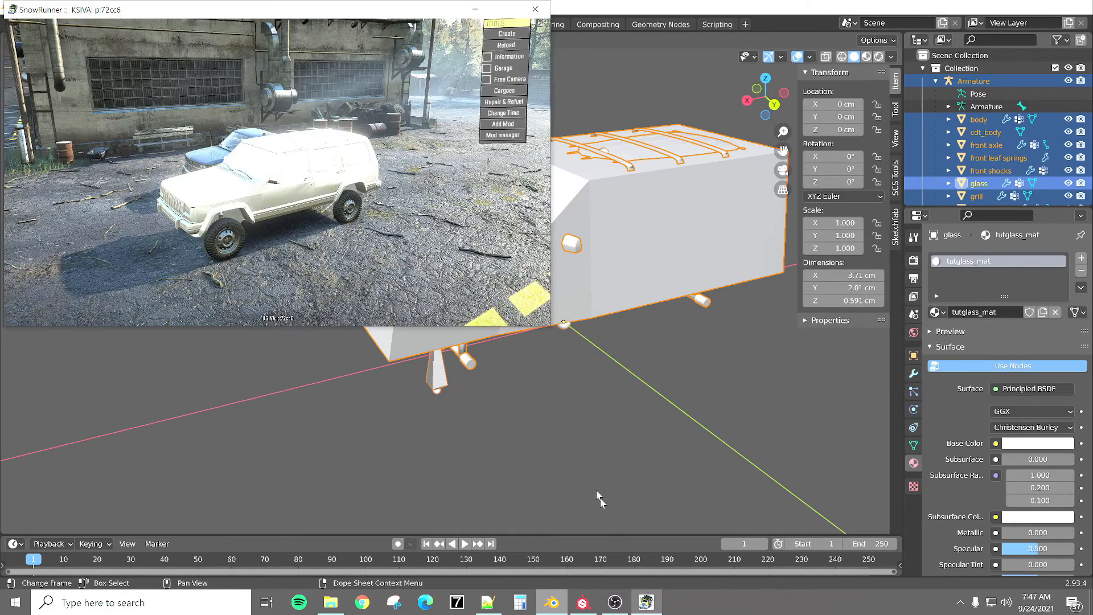
{"action": "left_click", "coordinate": [511, 138]}
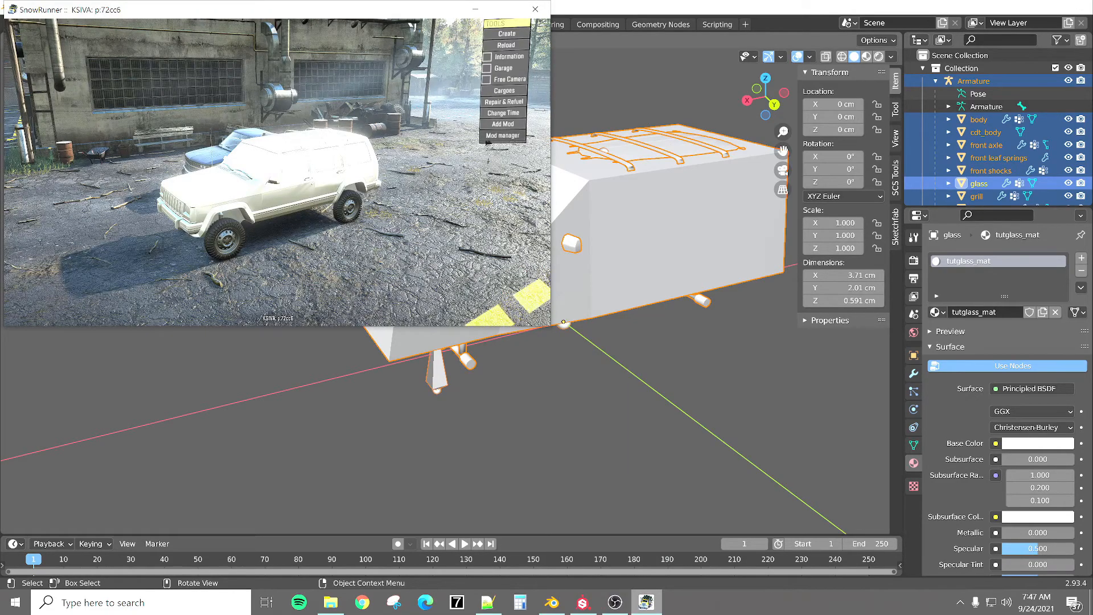
{"action": "left_click", "coordinate": [423, 148]}
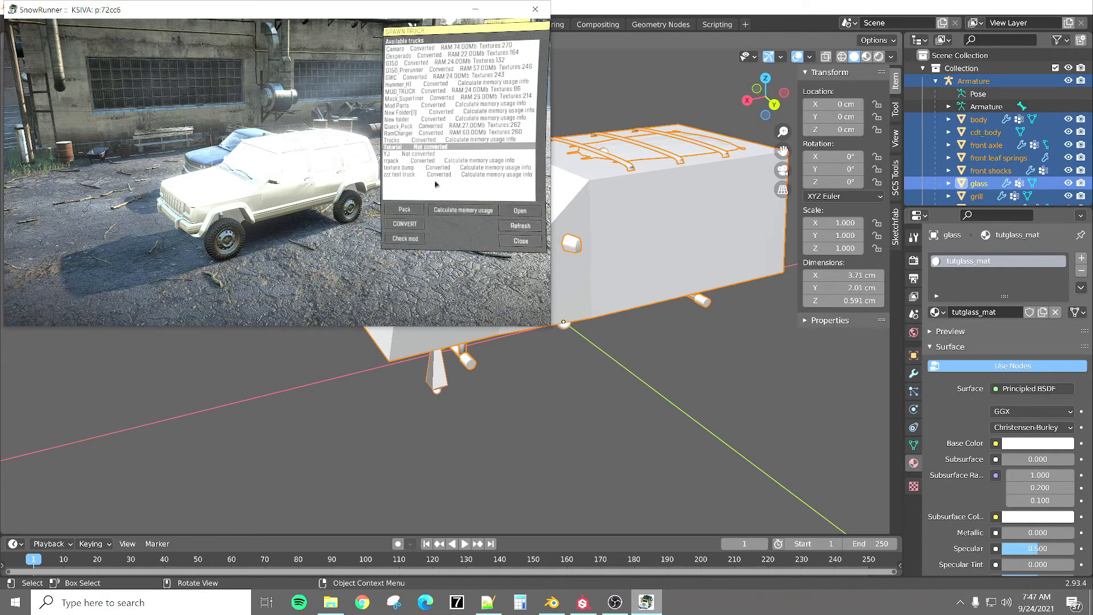
{"action": "left_click", "coordinate": [414, 223]}
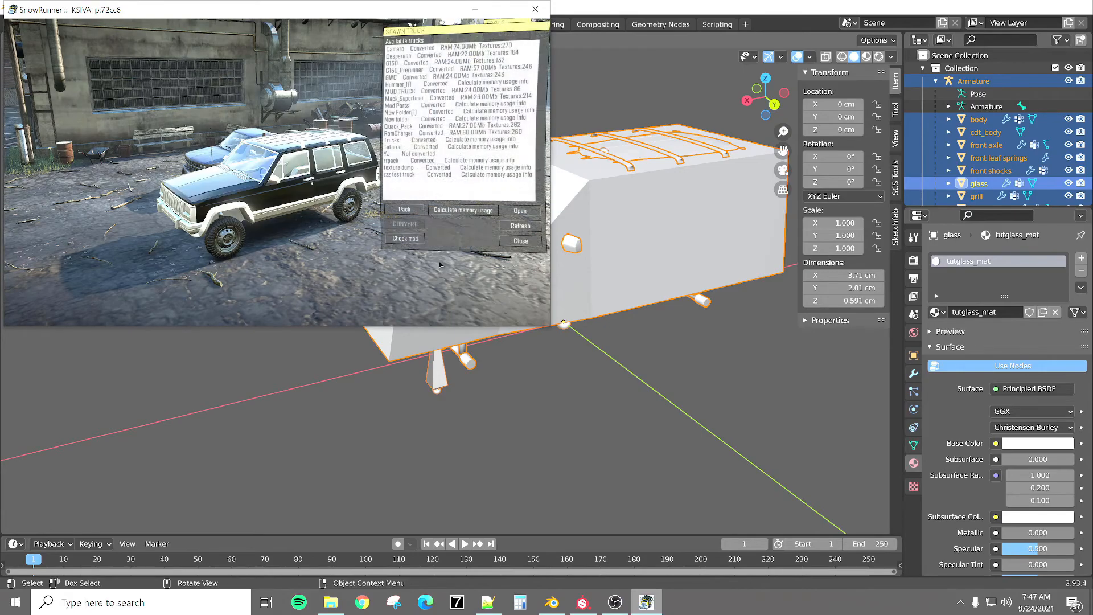
{"action": "left_click", "coordinate": [527, 241]}
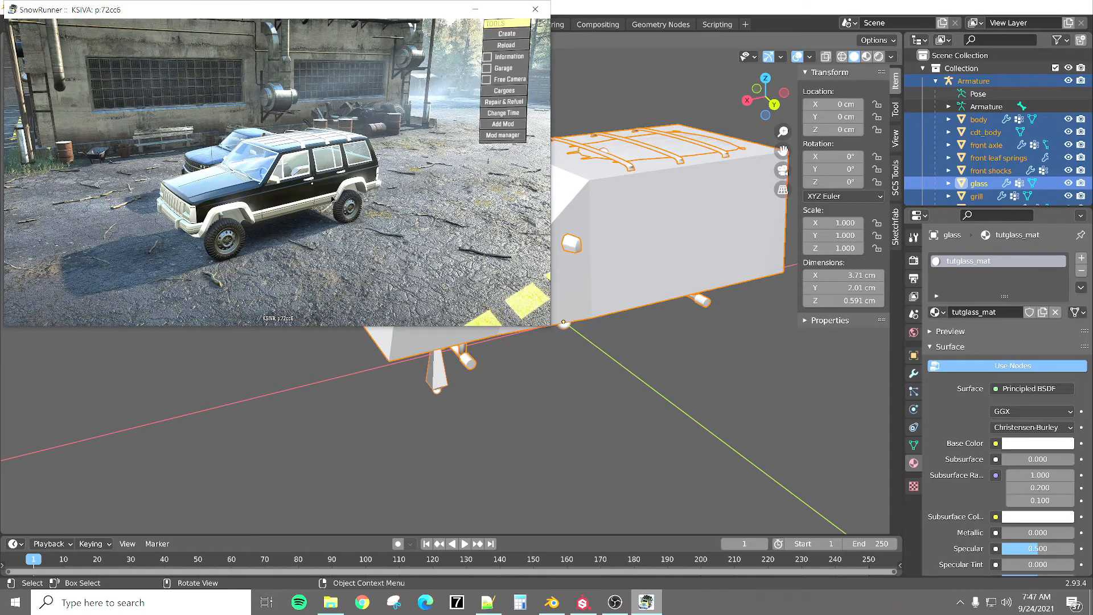
{"action": "scroll", "coordinate": [277, 173], "scroll_direction": "up", "scroll_amount": 3}
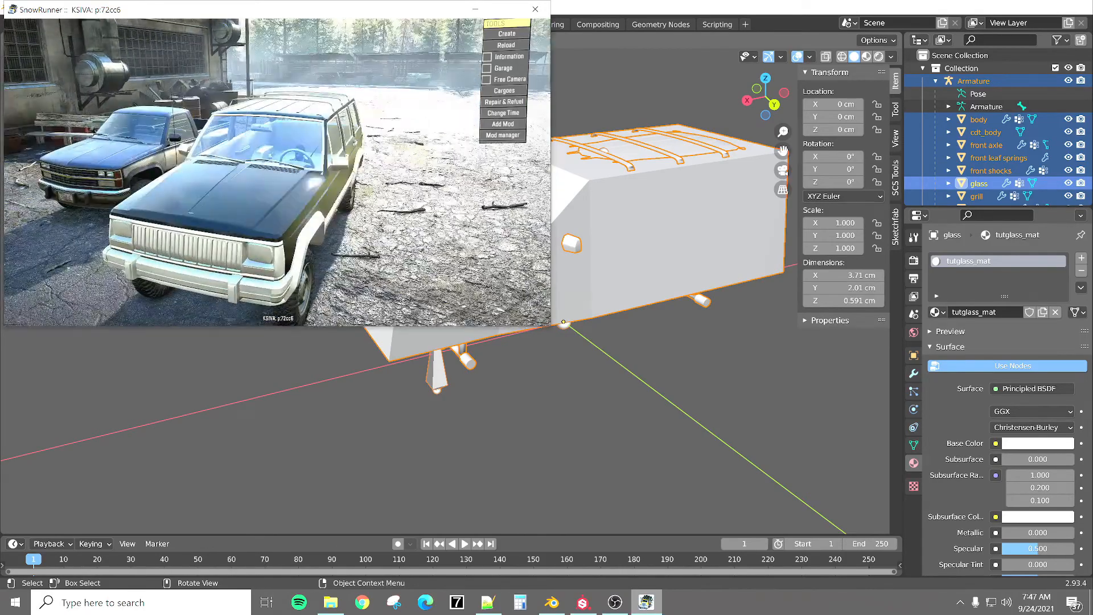